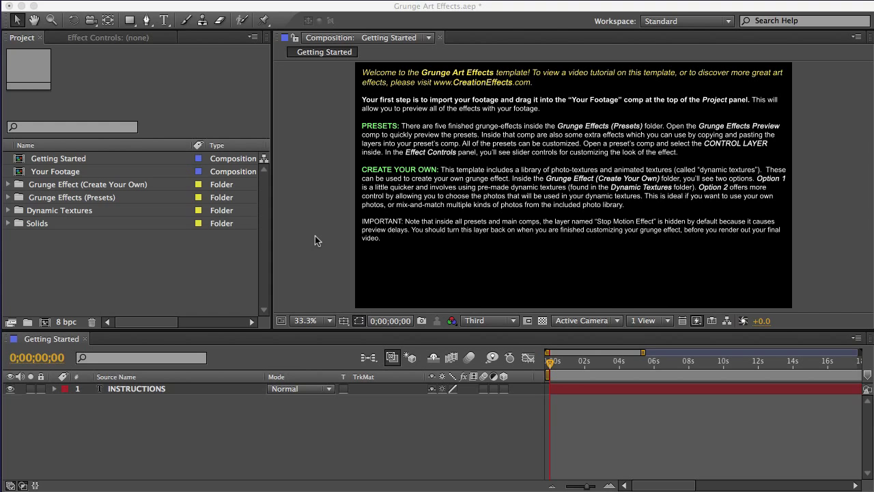
# - Browse the Grunge Effects folders and select the Your Footage composition
pyautogui.click(59, 198)
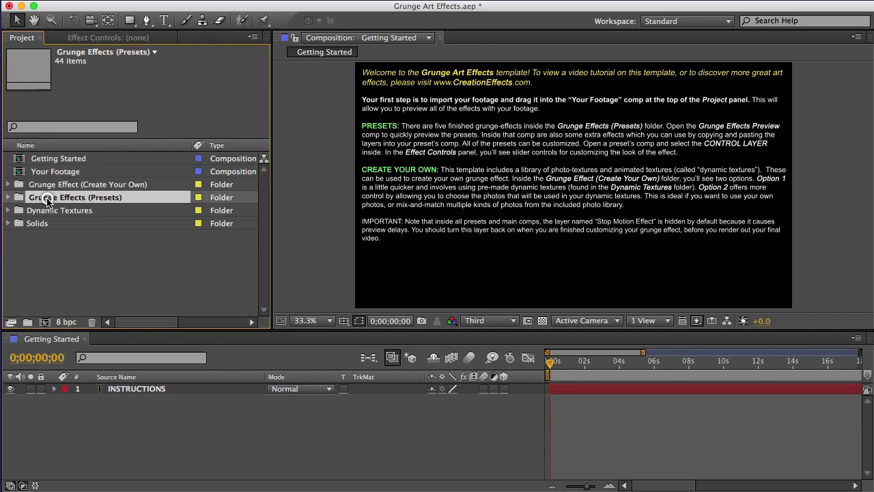
pyautogui.click(60, 185)
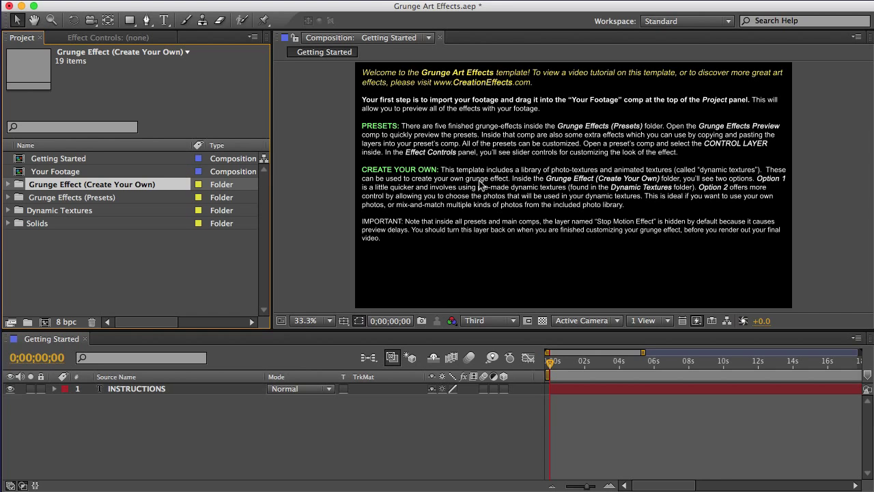
pyautogui.click(72, 159)
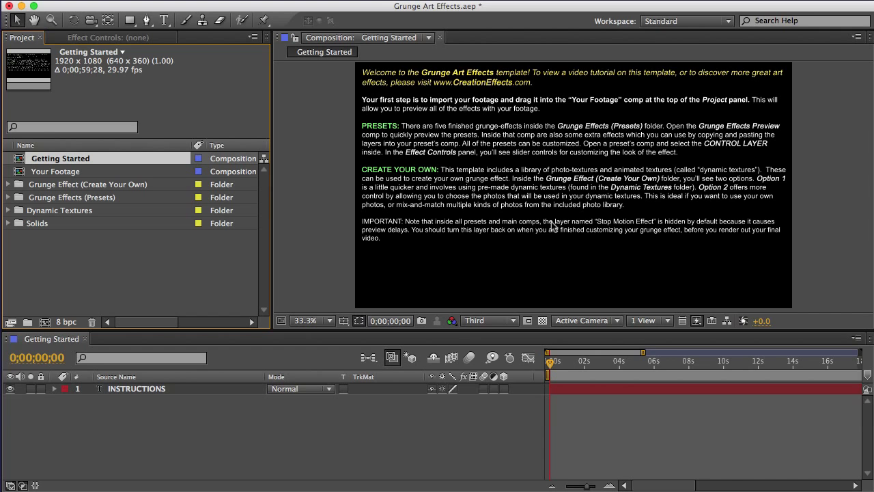
pyautogui.click(68, 173)
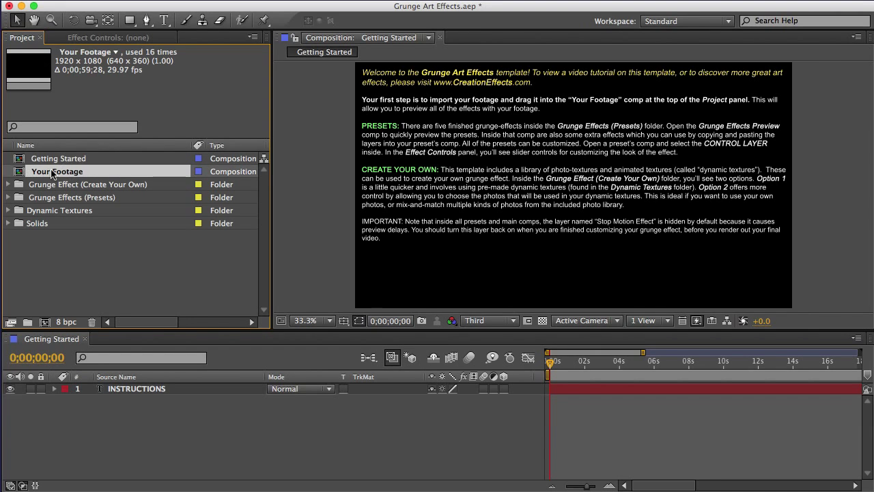
# - Import Penguin.mov via File > Import > File and drag it into the Your Footage comp
pyautogui.click(85, 0)
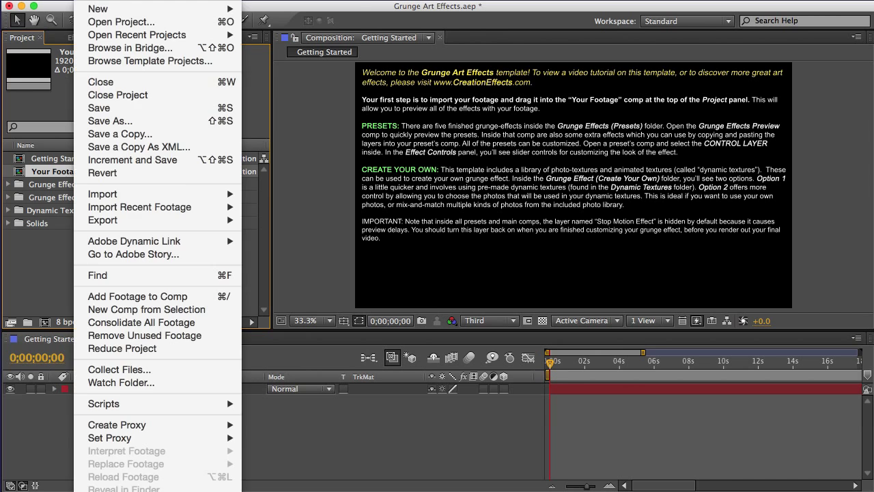
pyautogui.moveTo(154, 195)
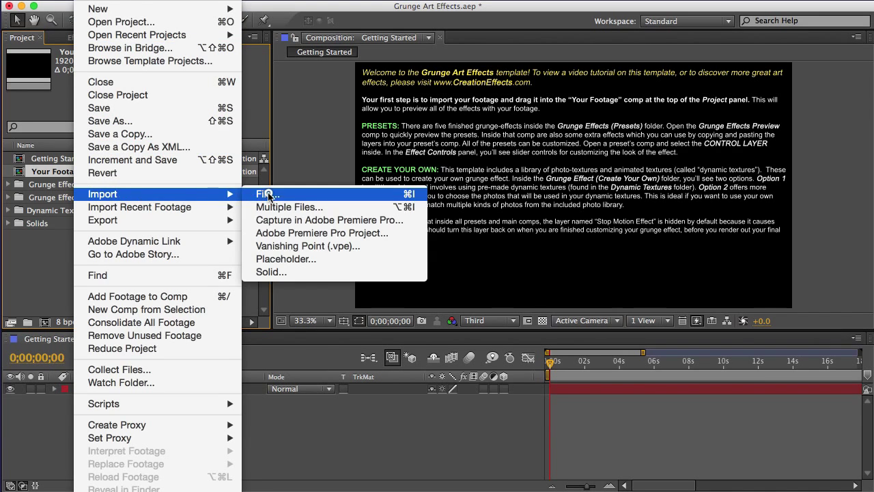
pyautogui.click(259, 196)
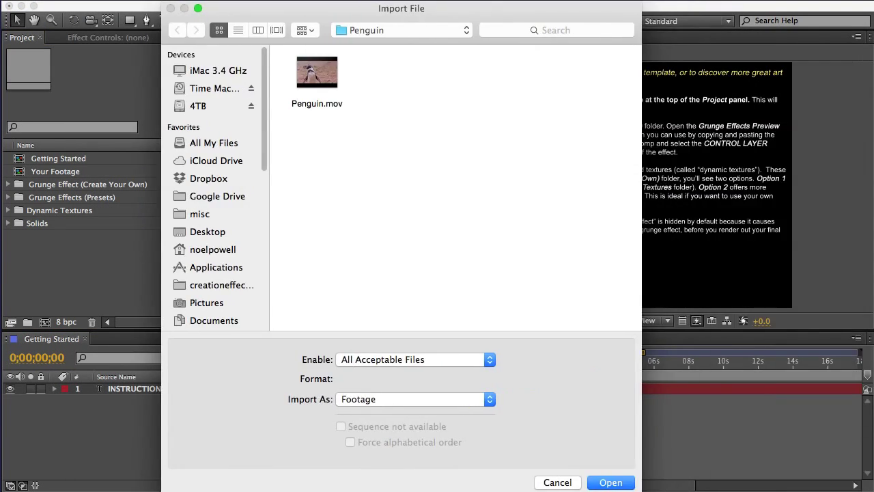
pyautogui.click(311, 71)
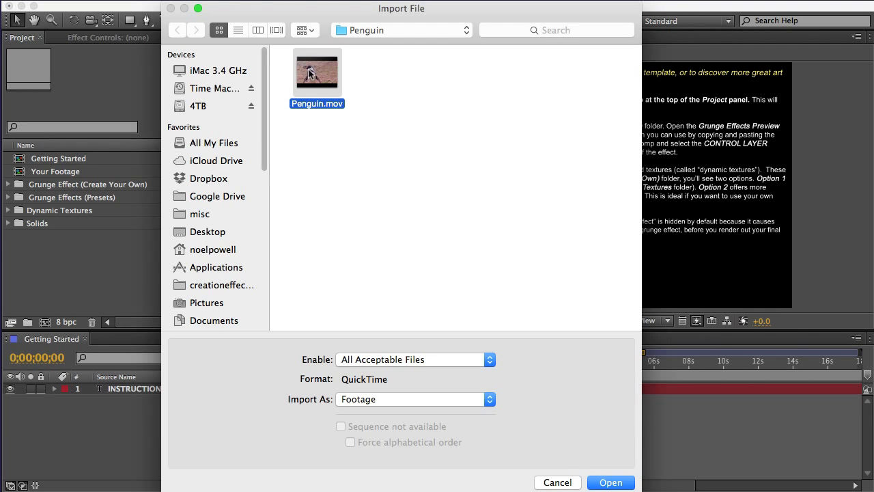
pyautogui.click(610, 482)
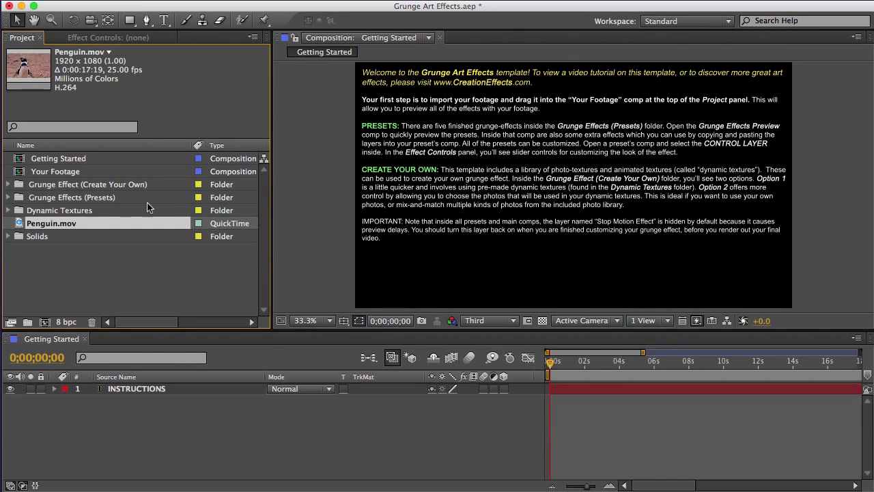
pyautogui.moveTo(56, 228); pyautogui.dragTo(61, 173)
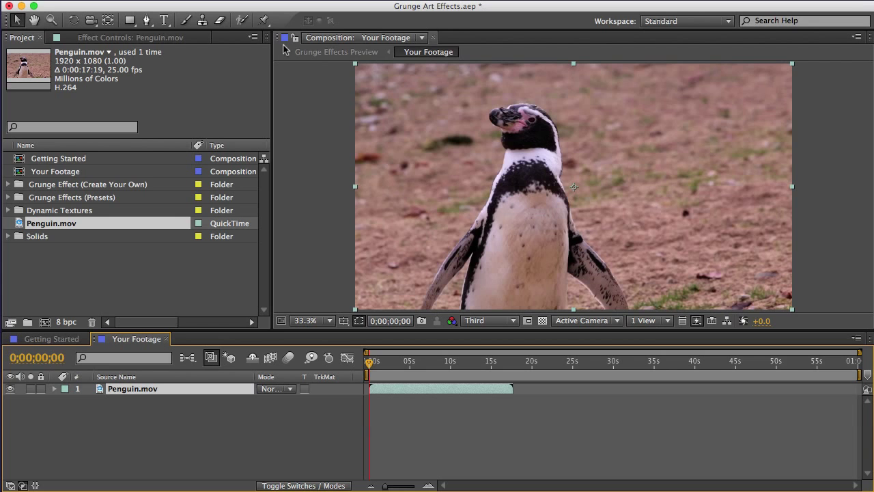
# - Apply Levels to the penguin layer, lower Input White to 216, and scrub ahead about six seconds
pyautogui.click(252, 0)
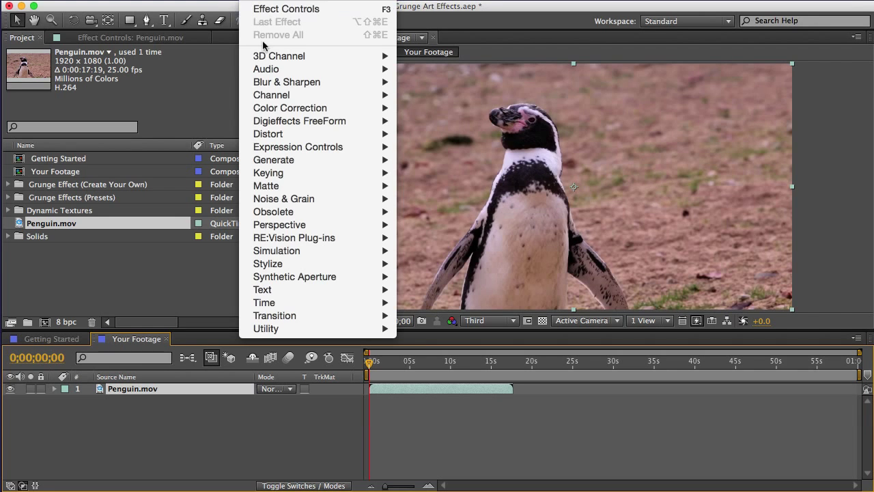
pyautogui.moveTo(284, 114)
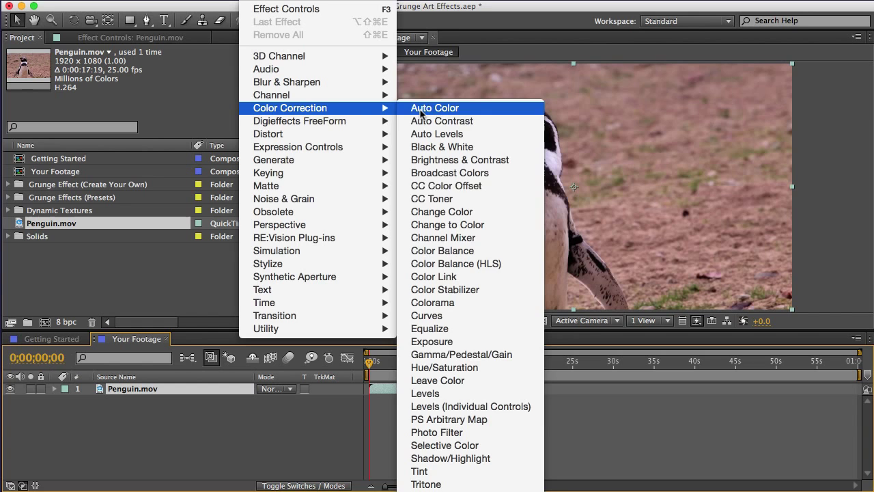
pyautogui.click(431, 395)
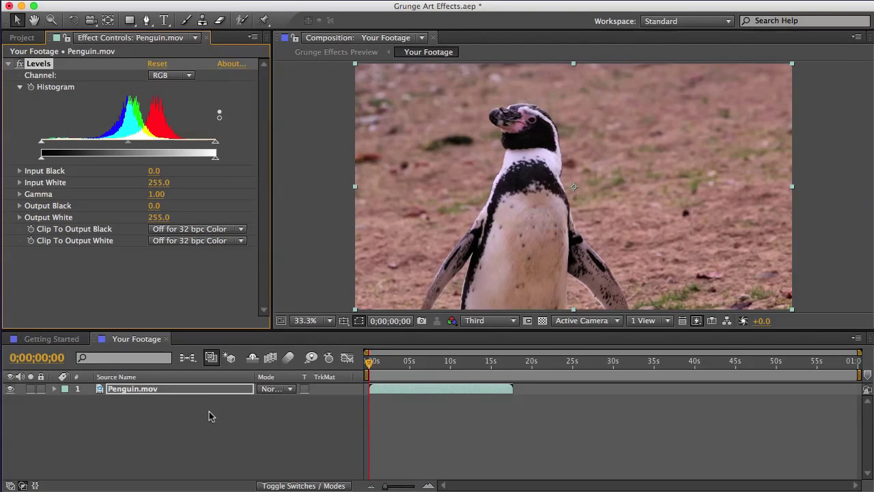
pyautogui.moveTo(296, 262); pyautogui.dragTo(335, 261)
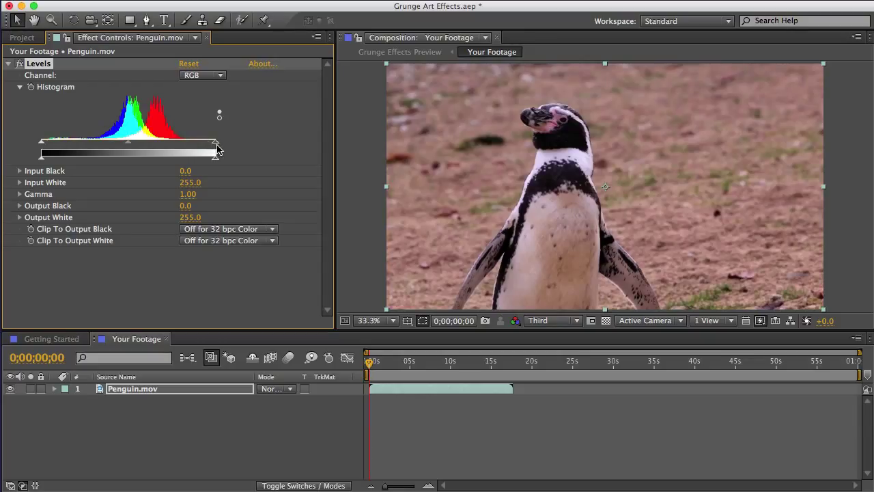
pyautogui.moveTo(216, 149); pyautogui.dragTo(190, 147)
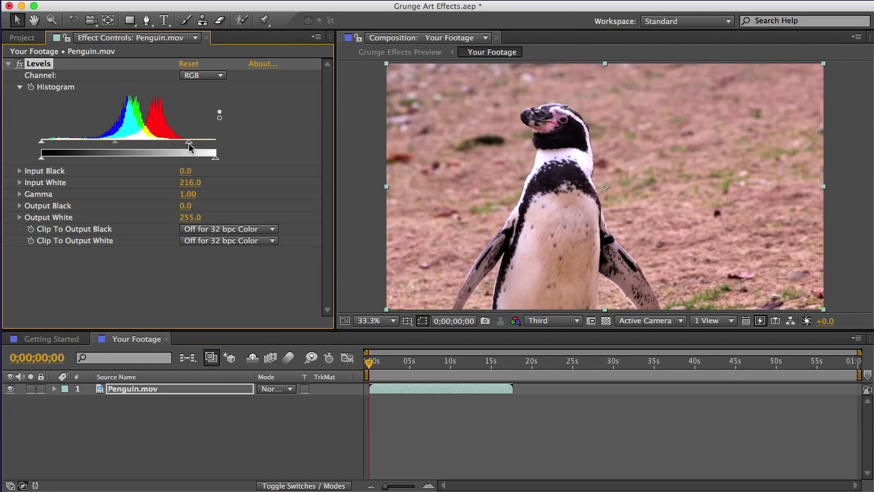
pyautogui.moveTo(379, 366); pyautogui.dragTo(423, 364)
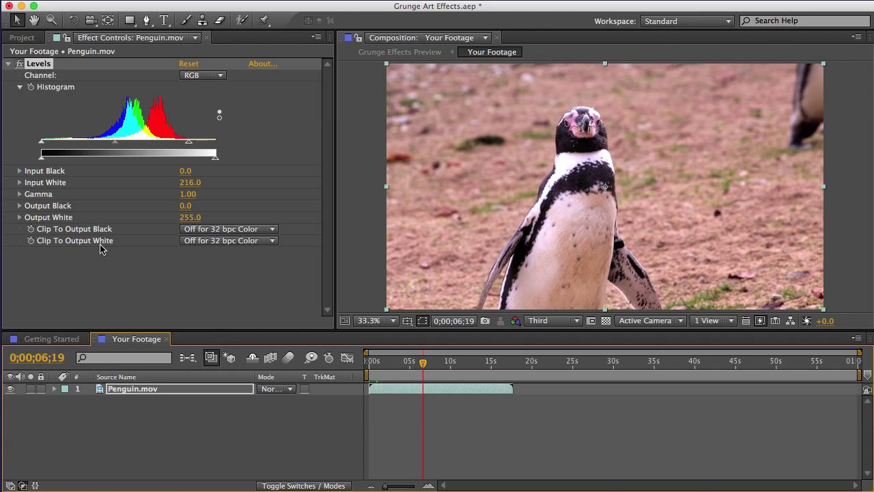
# - Close Your Footage, expand Grunge Effects (Presets) and open the Grunge Effects Preview comp
pyautogui.click(168, 340)
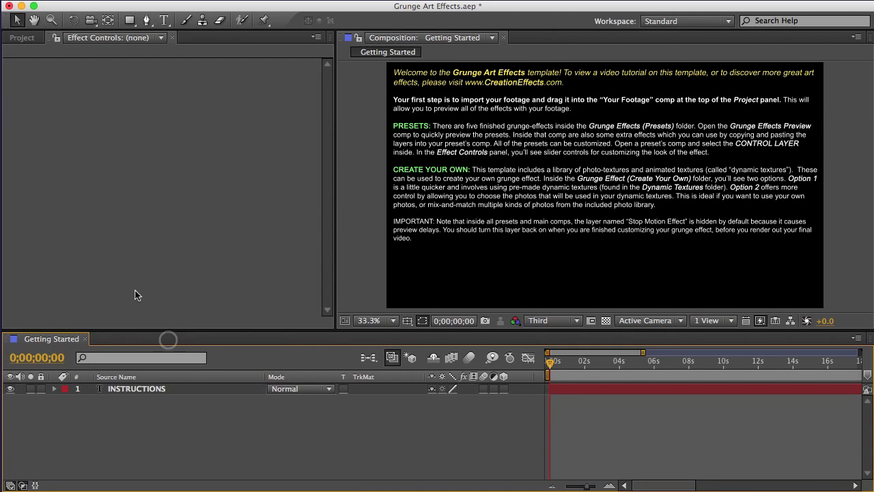
pyautogui.click(22, 37)
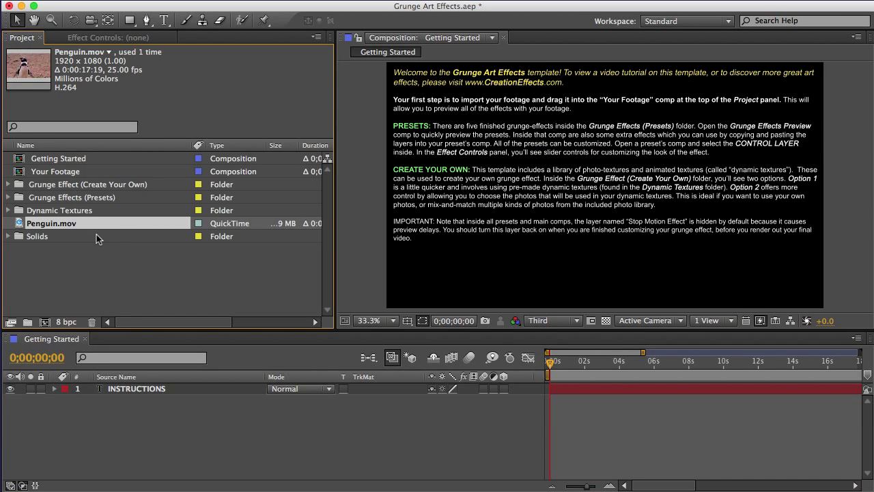
pyautogui.click(49, 198)
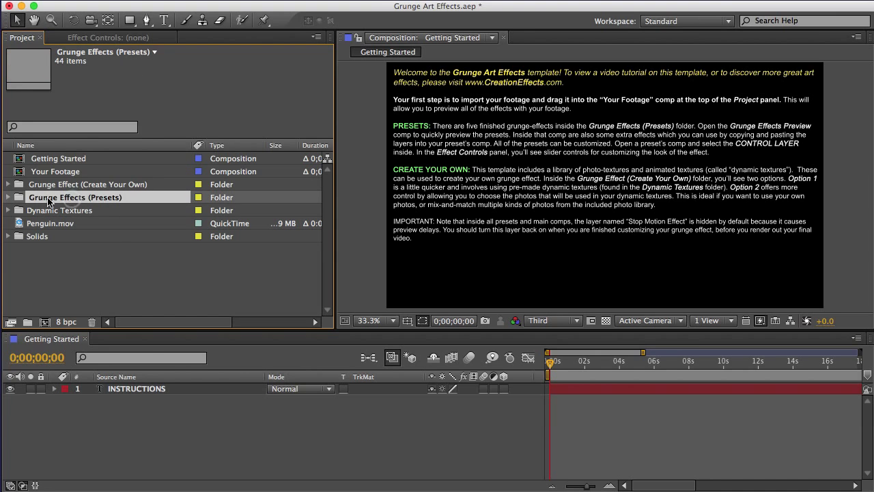
pyautogui.click(8, 198)
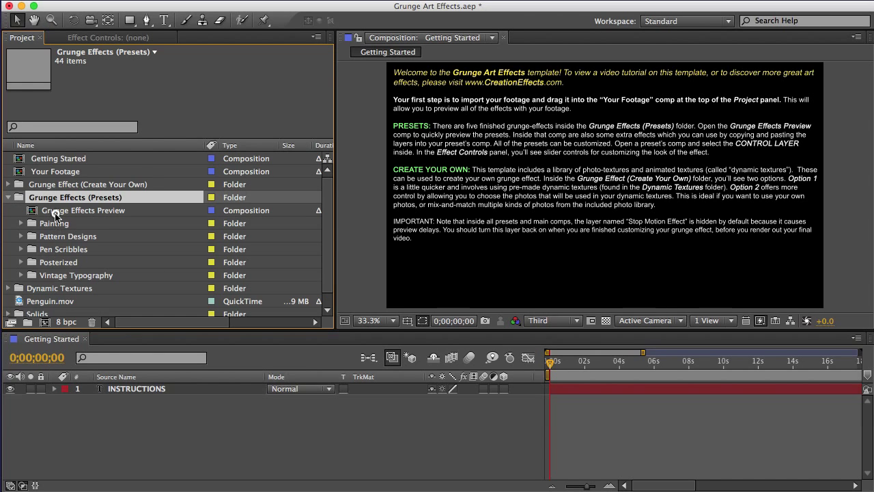
pyautogui.click(58, 213)
pyautogui.doubleClick(75, 213)
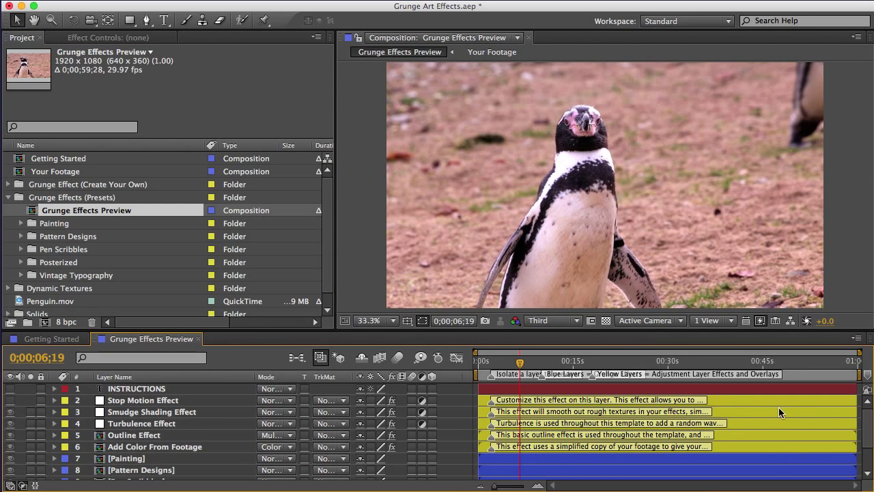
# - Solo the [Painting] layer and play a preview of the painted look
pyautogui.click(779, 435)
pyautogui.click(776, 459)
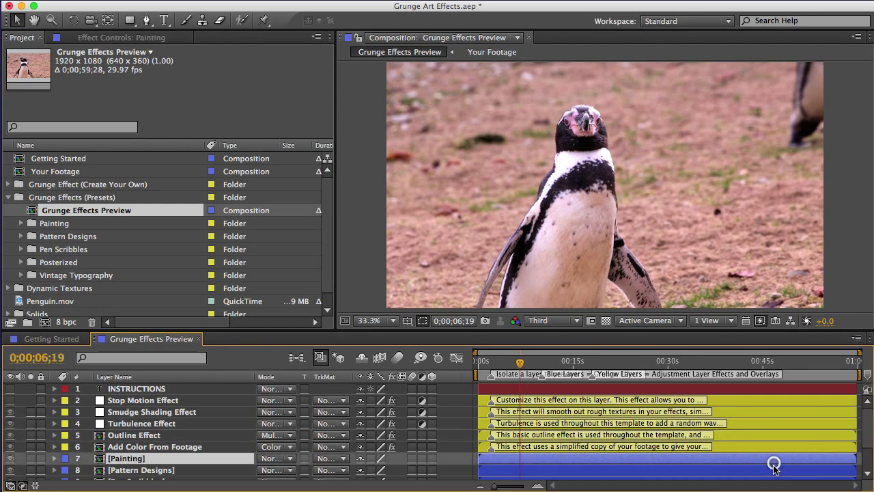
pyautogui.scroll(-2, 867, 423)
pyautogui.scroll(2, 867, 424)
pyautogui.click(31, 458)
pyautogui.press('space')
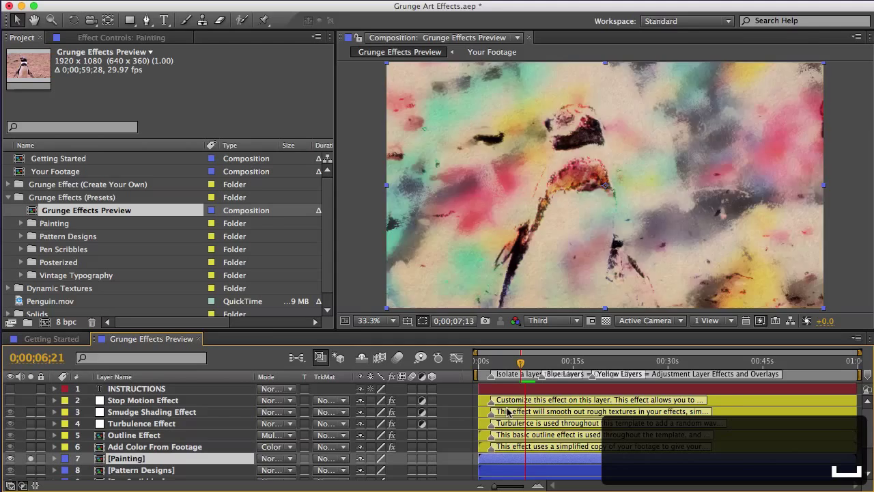
pyautogui.press('space')
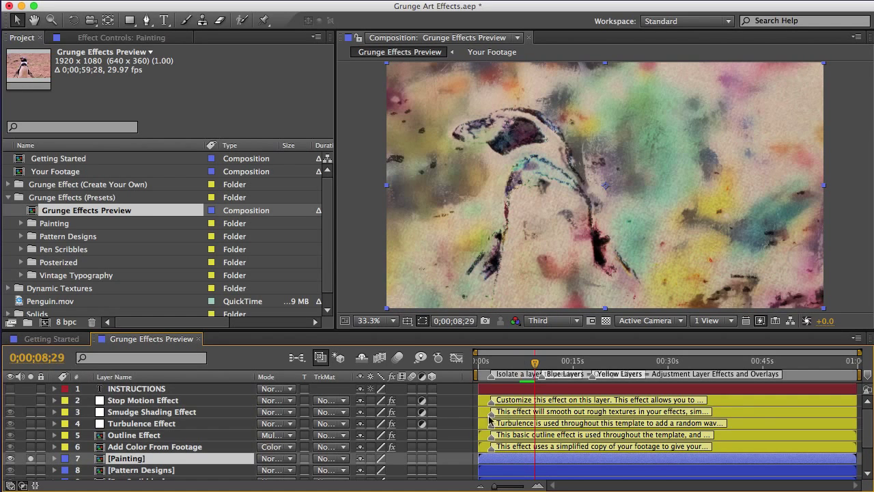
# - Select the layers from Stop Motion Effect through Add Color From Footage
pyautogui.click(192, 404)
pyautogui.keyDown('shift'); pyautogui.click(165, 448); pyautogui.keyUp('shift')
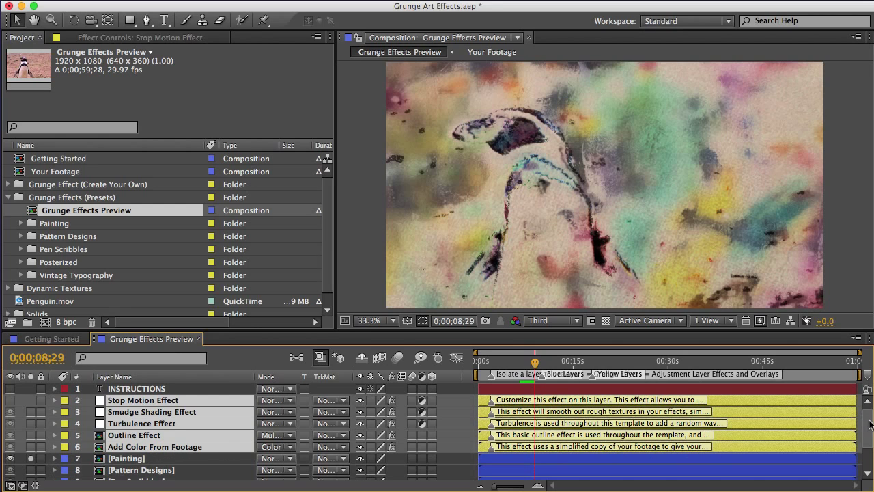
pyautogui.moveTo(868, 418); pyautogui.dragTo(870, 445)
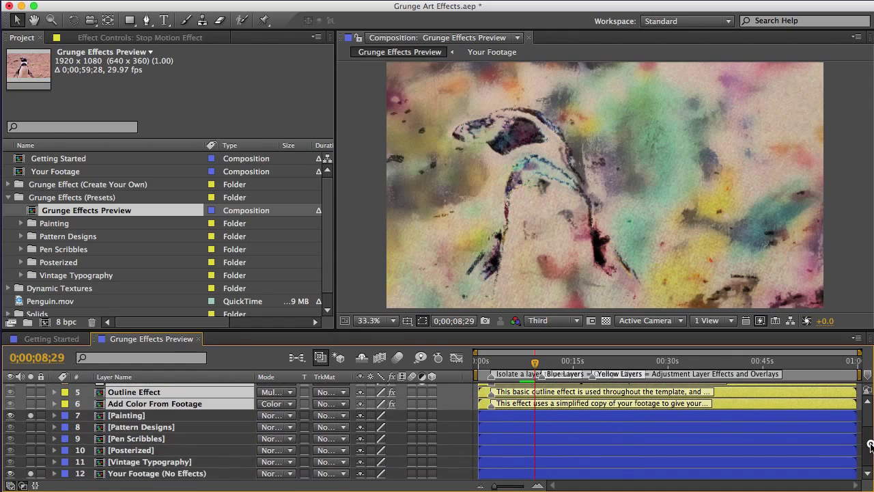
# - Open the Vintage Typography precomp and focus its timeline
pyautogui.click(132, 463)
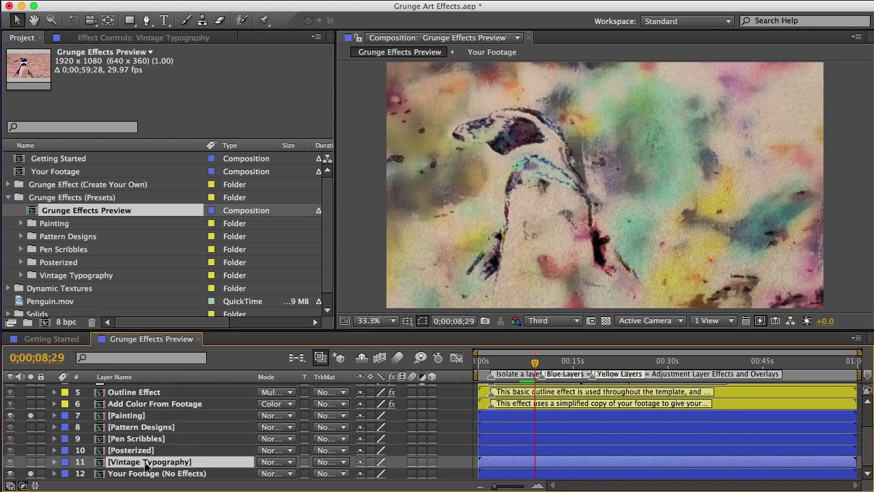
pyautogui.doubleClick(144, 462)
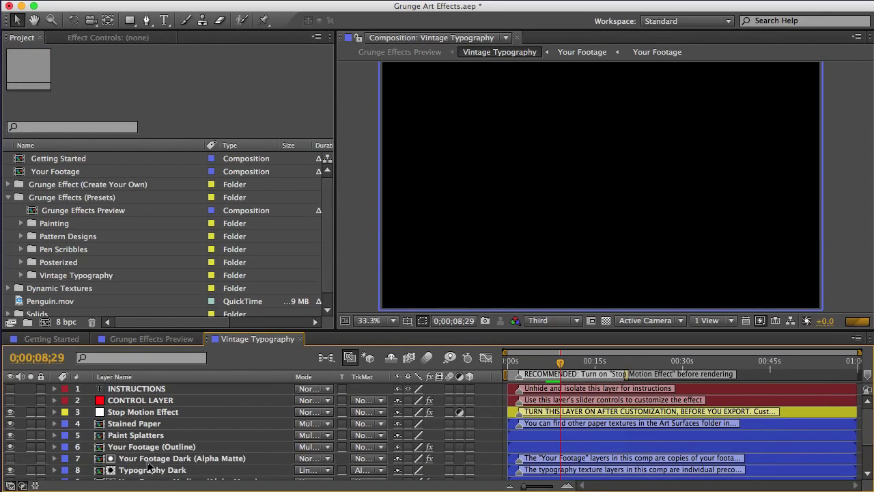
pyautogui.click(62, 275)
pyautogui.click(23, 276)
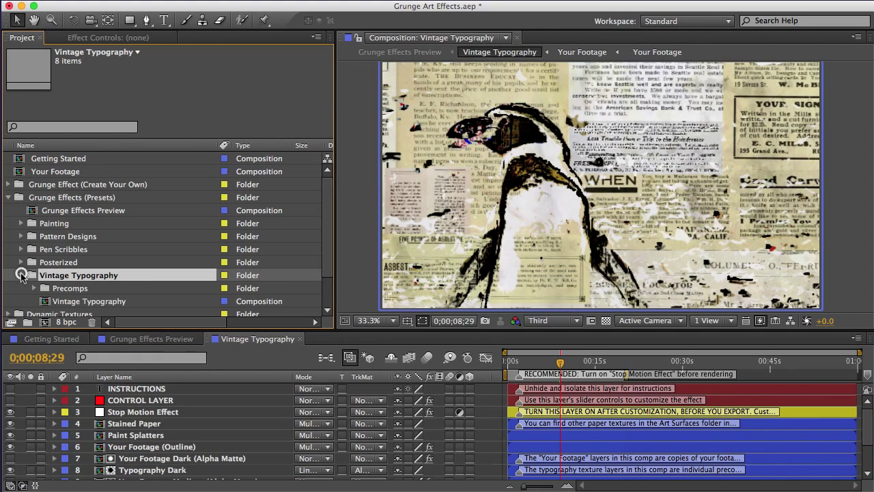
pyautogui.click(78, 302)
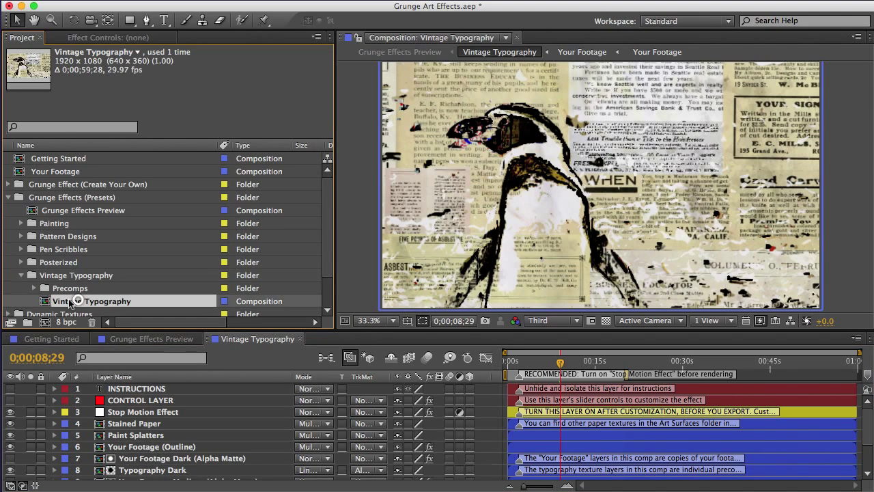
pyautogui.click(239, 367)
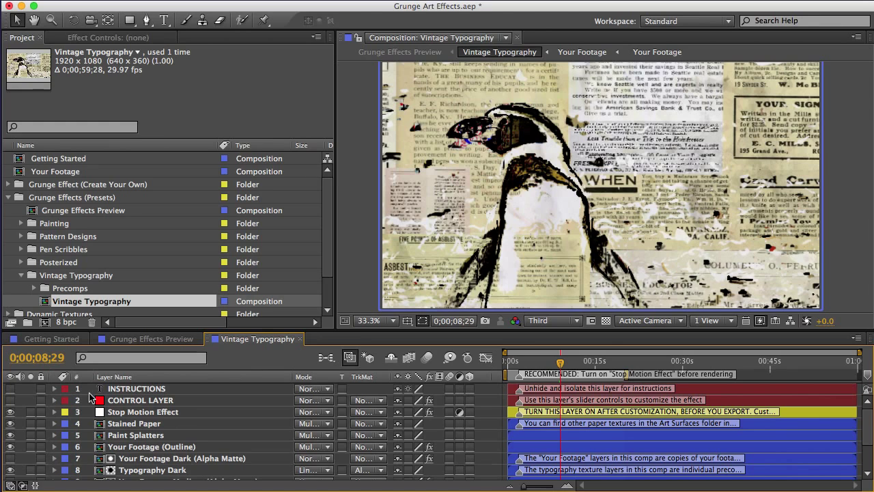
# - Show the CONTROL LAYER's Effect Controls, glancing through the Window and panel menus without changes
pyautogui.click(134, 400)
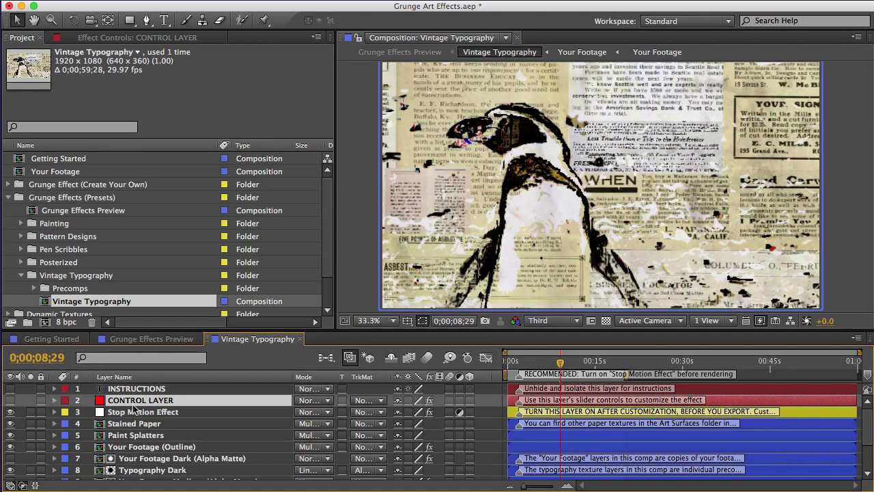
pyautogui.click(136, 39)
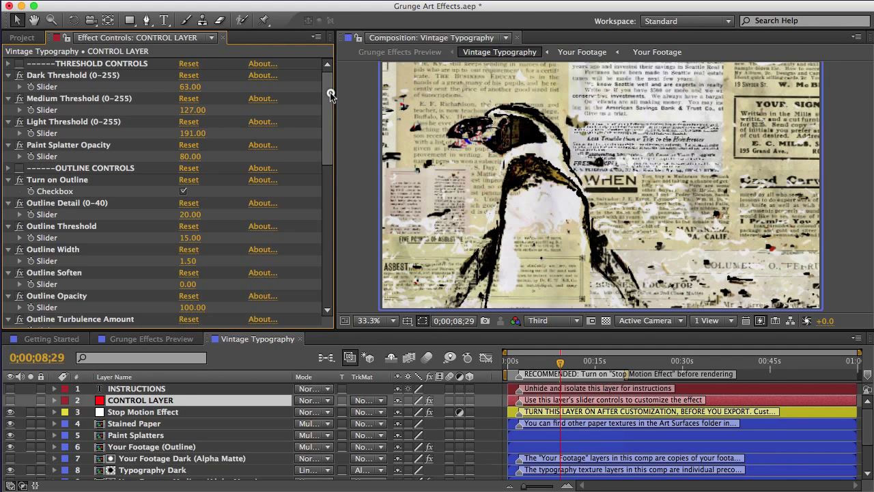
pyautogui.moveTo(332, 94); pyautogui.dragTo(331, 75)
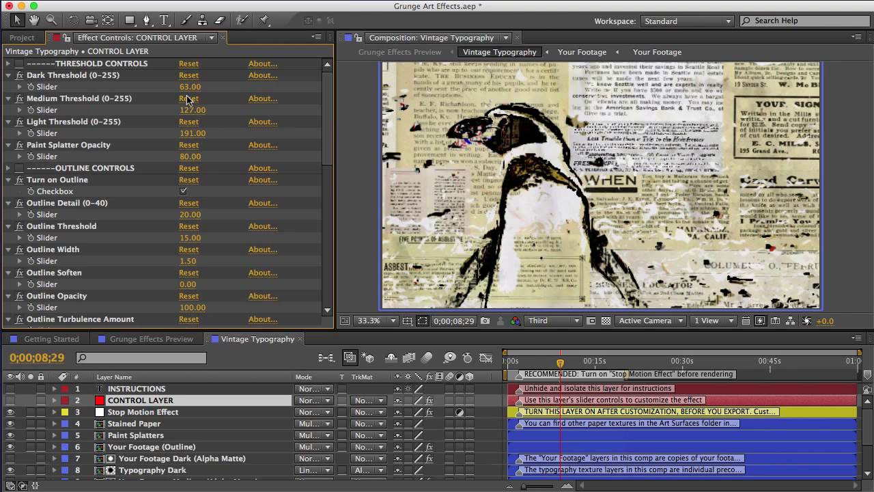
pyautogui.click(384, 0)
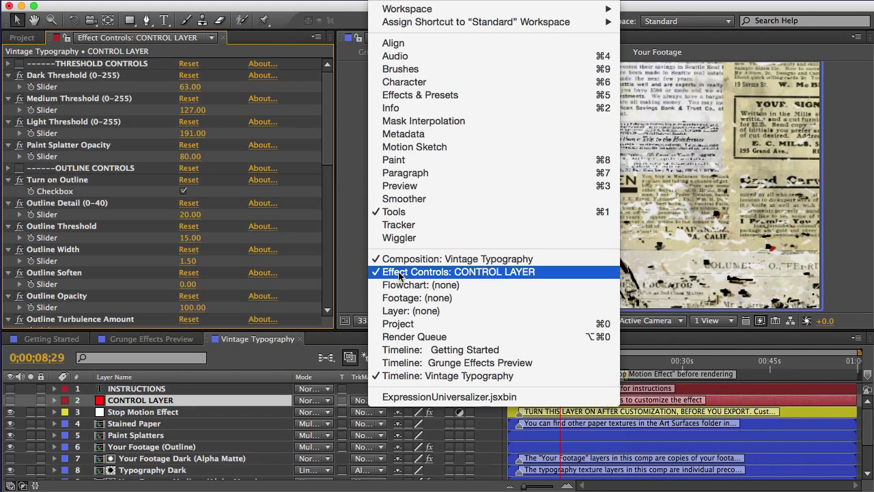
pyautogui.click(351, 250)
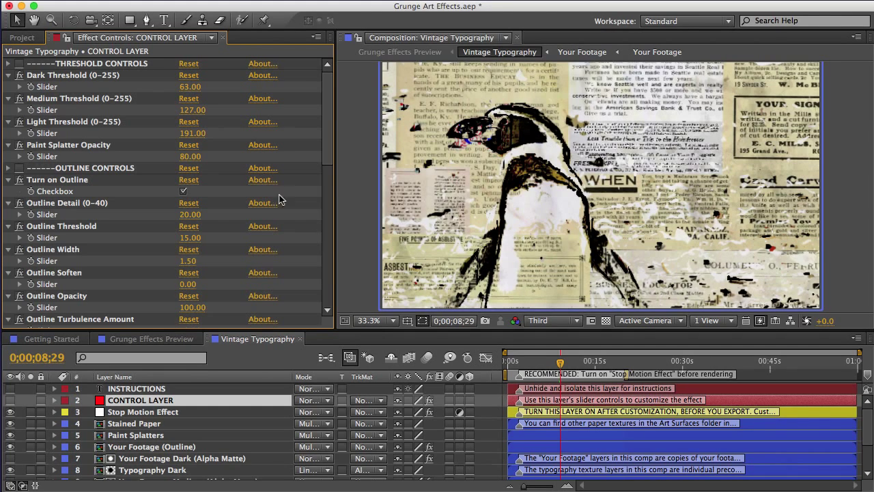
pyautogui.click(317, 38)
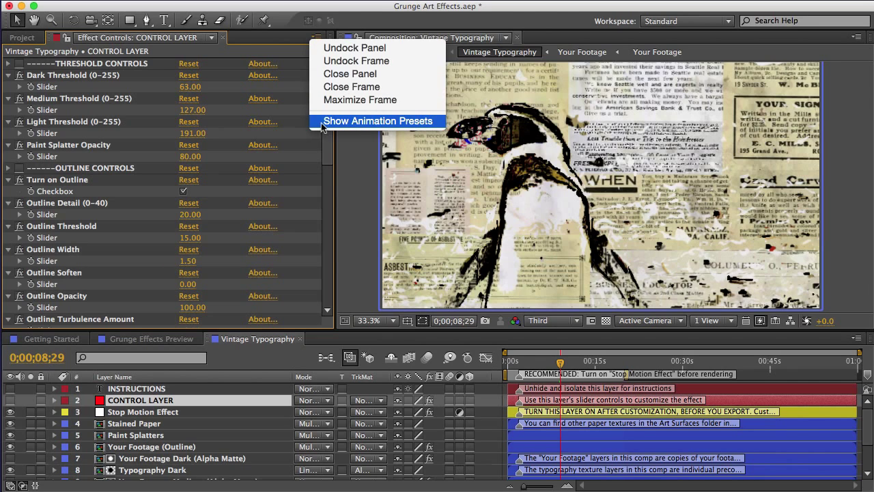
pyautogui.click(346, 145)
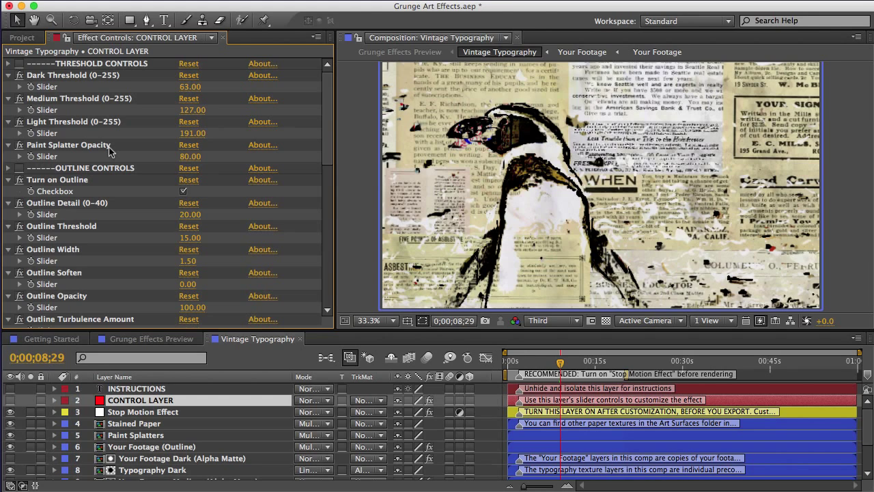
# - Toggle Turn on Outline off and on to compare, leaving the outline on
pyautogui.click(183, 193)
pyautogui.click(183, 193)
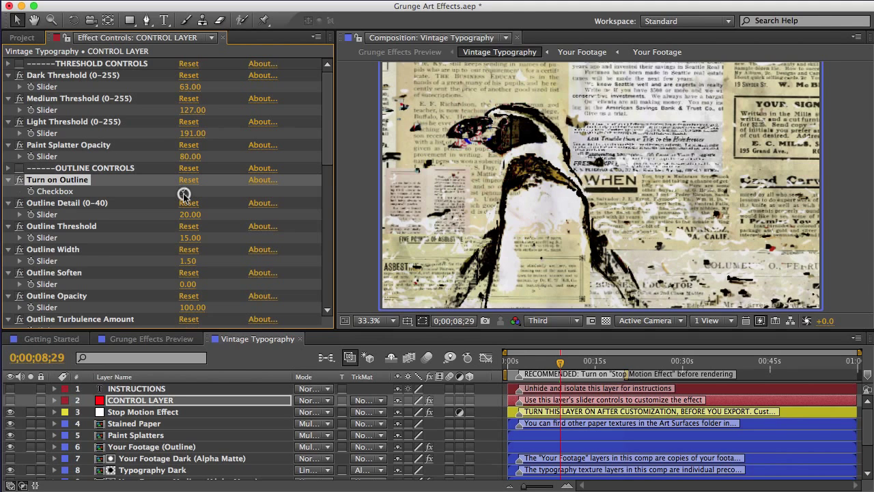
pyautogui.click(183, 193)
pyautogui.click(183, 193)
# - Raise the Dark Threshold from 63 to 88
pyautogui.click(102, 66)
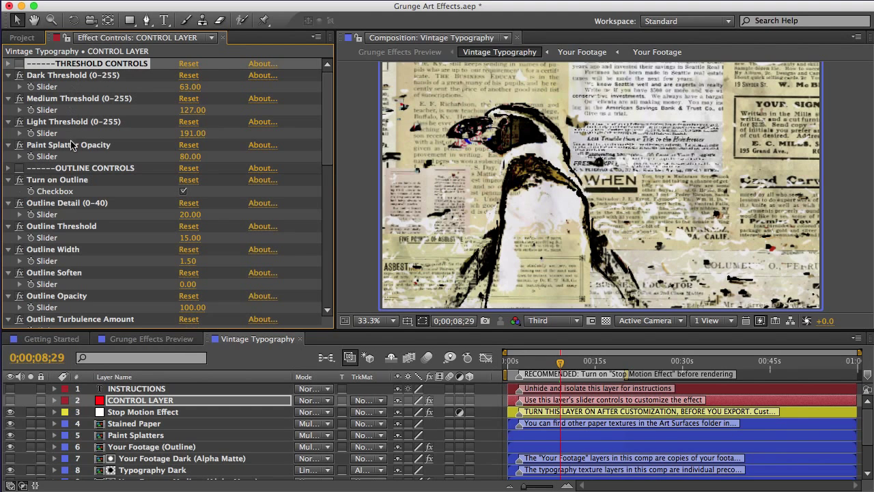
pyautogui.moveTo(190, 87); pyautogui.dragTo(206, 101)
pyautogui.scroll(-1, 205, 92)
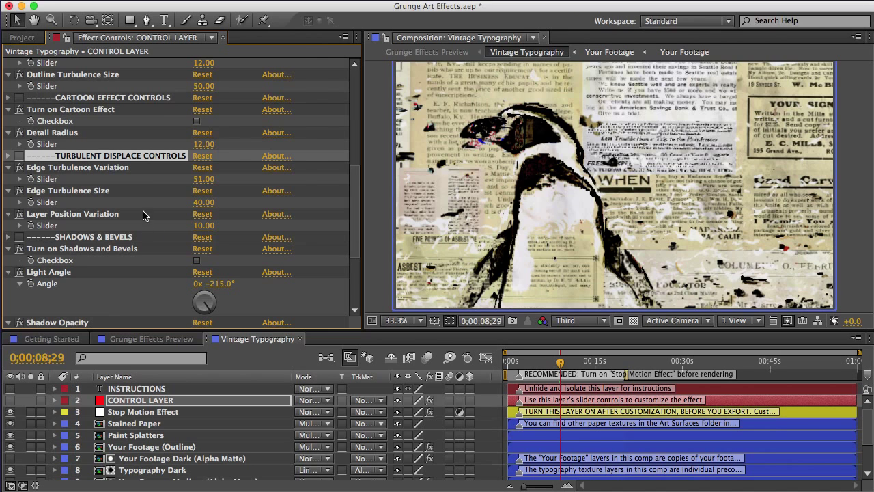
pyautogui.scroll(-1, 355, 232)
pyautogui.scroll(-3, 364, 242)
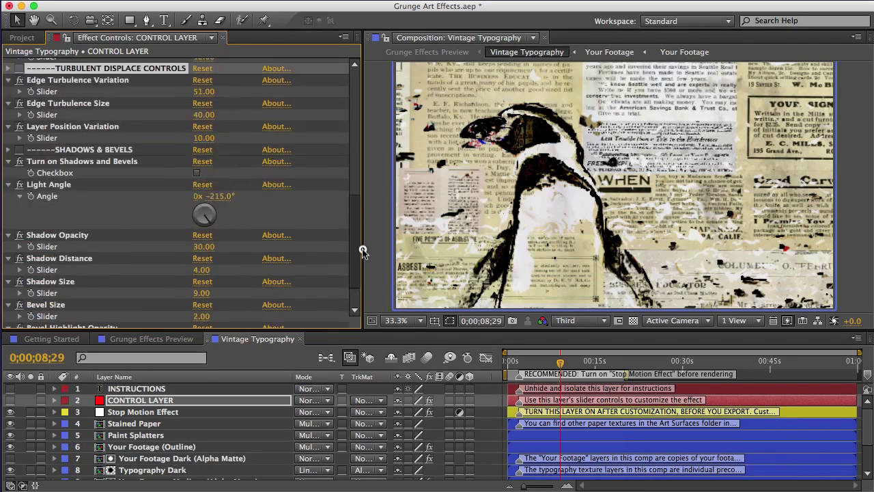
pyautogui.moveTo(355, 253); pyautogui.dragTo(355, 121)
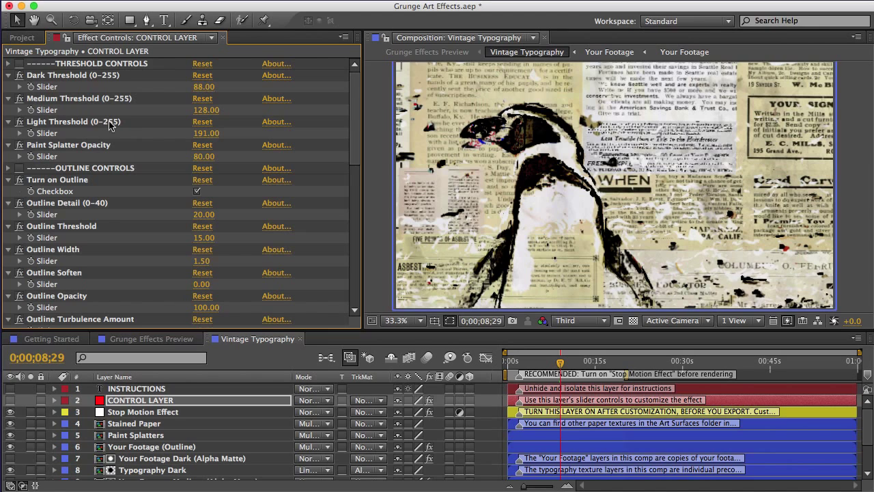
# - Compare Stop Motion Effect on and off, view its settings, and leave the layer hidden
pyautogui.click(10, 412)
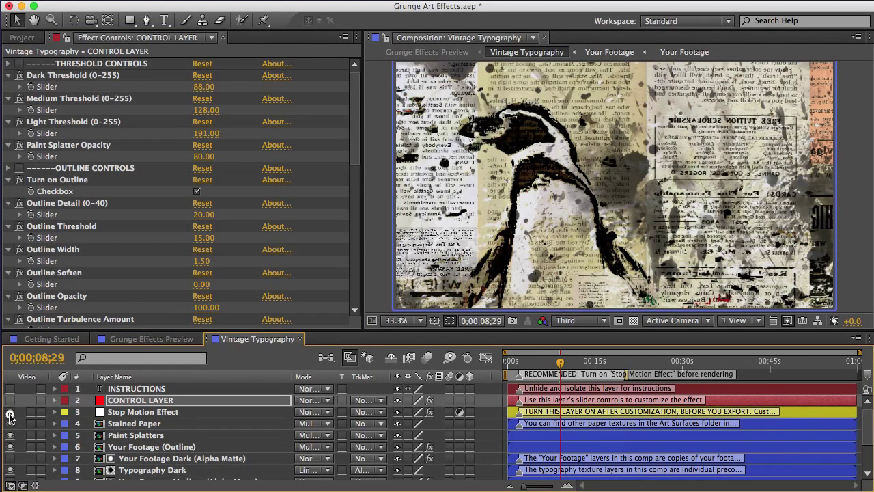
pyautogui.click(11, 411)
pyautogui.click(143, 412)
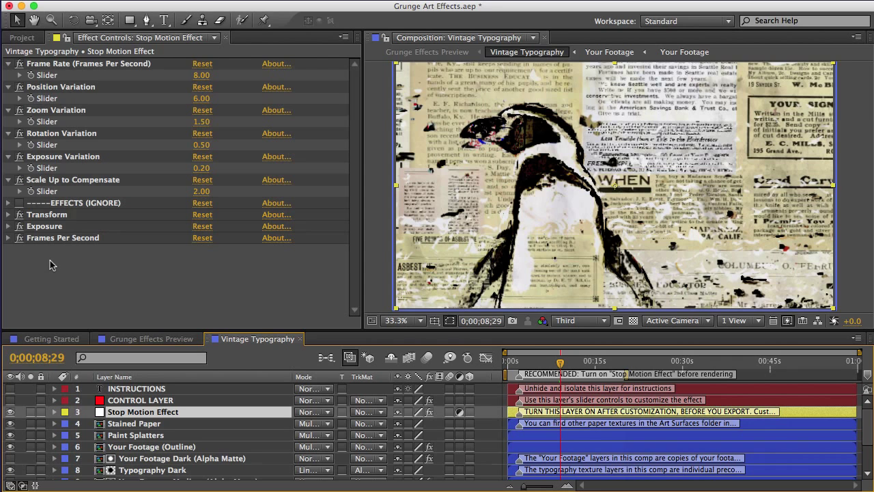
pyautogui.click(11, 412)
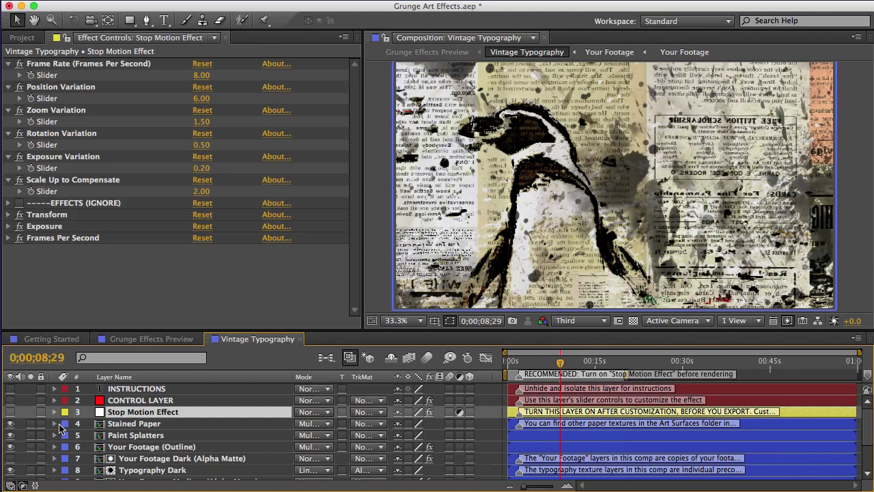
pyautogui.click(10, 412)
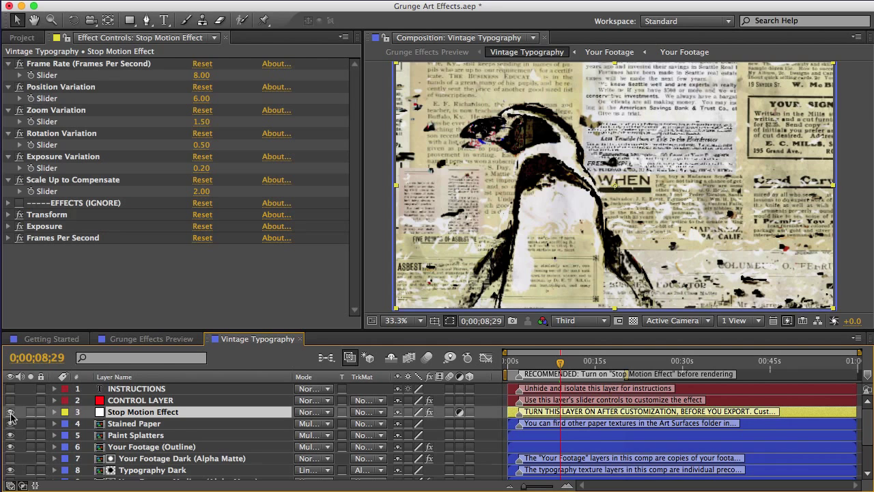
pyautogui.click(11, 413)
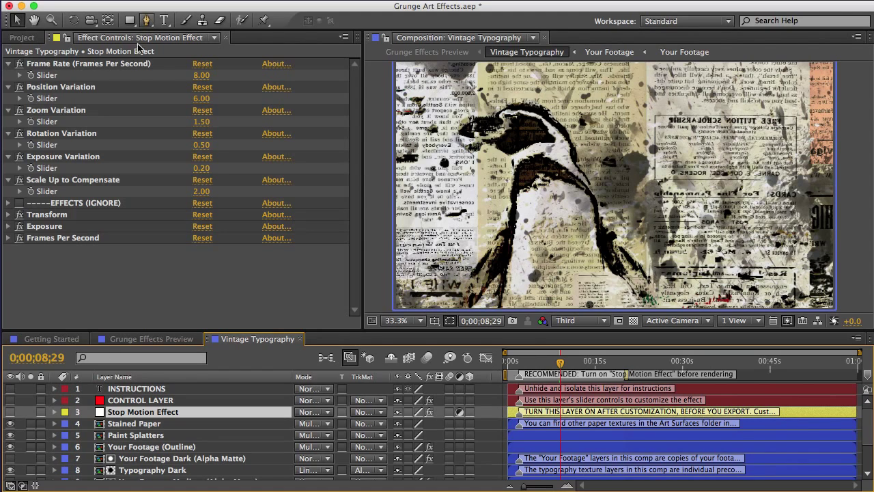
pyautogui.click(28, 38)
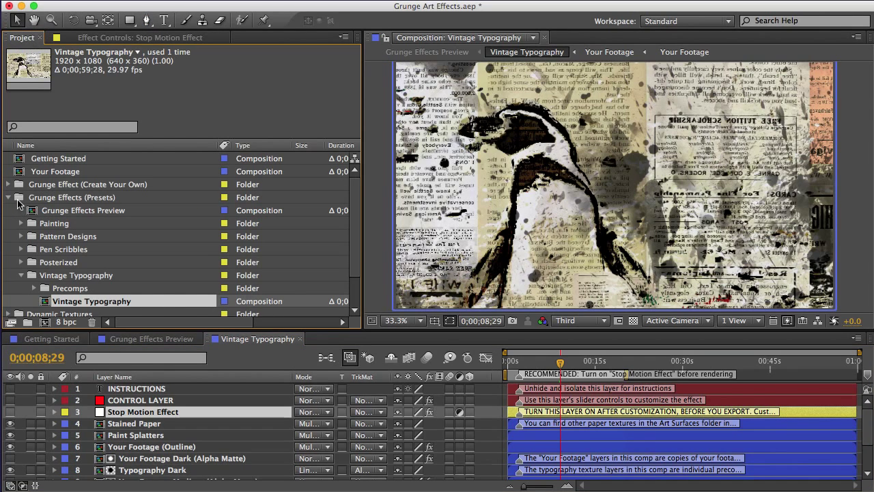
# - Browse the Pen Scribbles, Vintage Typography and Painting folders, then collapse Presets and expand Grunge Effect (Create Your Own)
pyautogui.click(19, 199)
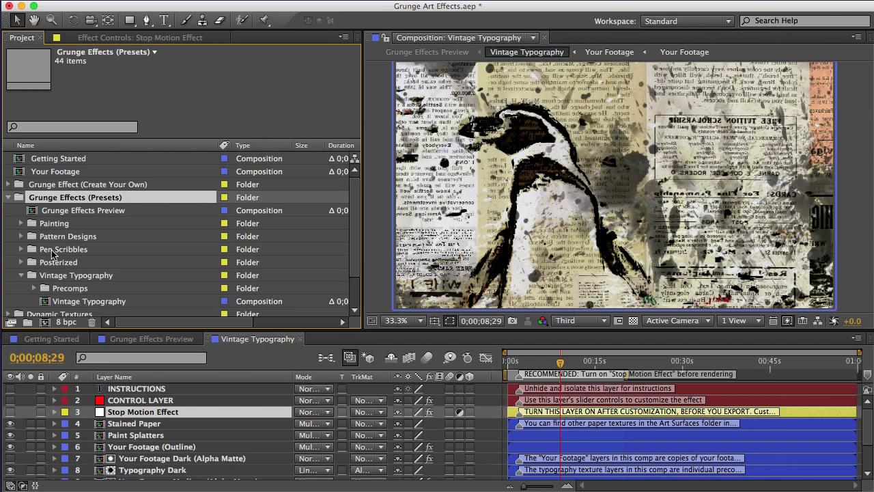
pyautogui.click(53, 251)
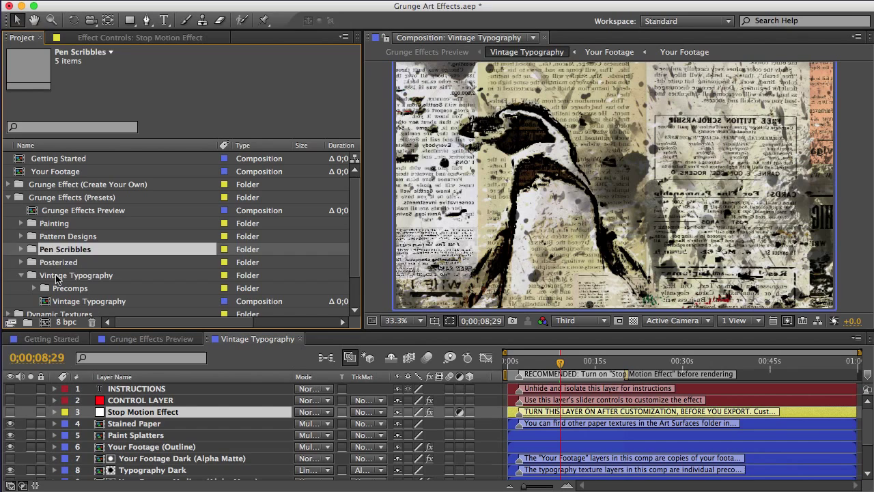
pyautogui.click(56, 276)
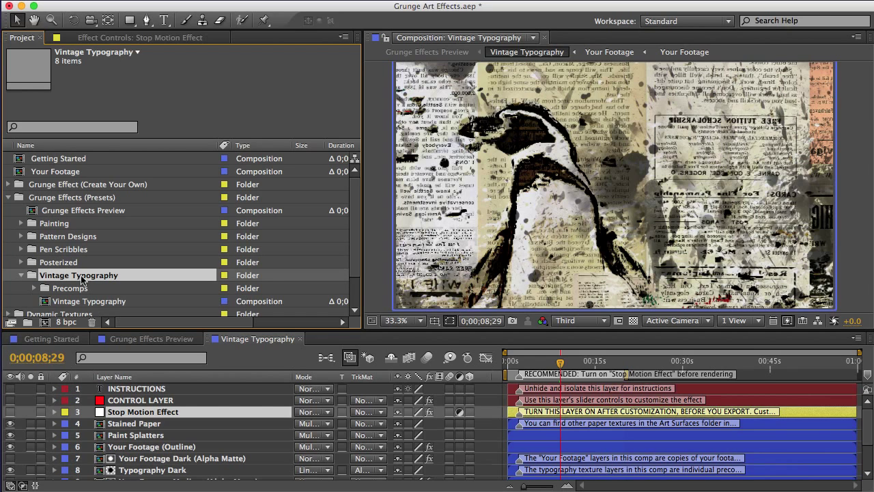
pyautogui.click(58, 225)
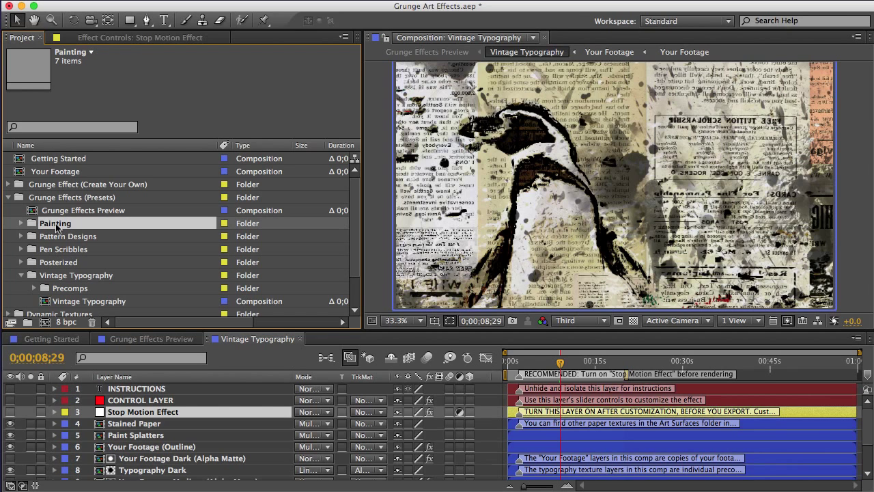
pyautogui.click(48, 186)
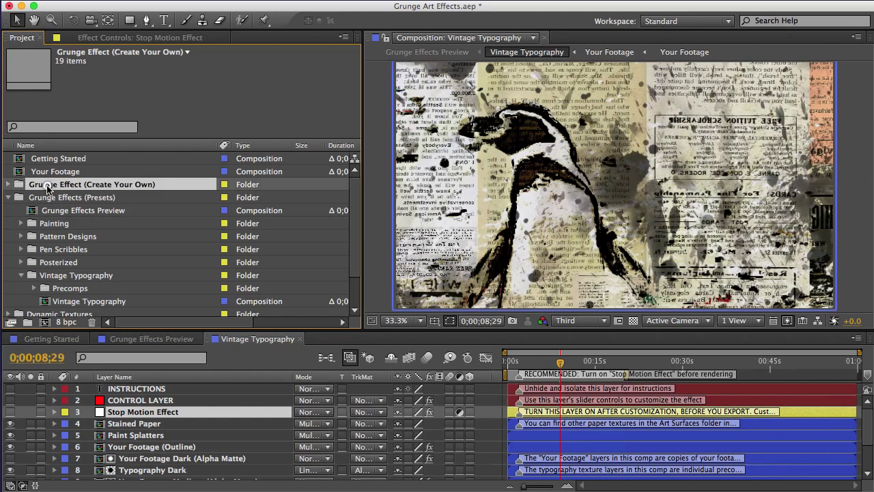
pyautogui.click(9, 197)
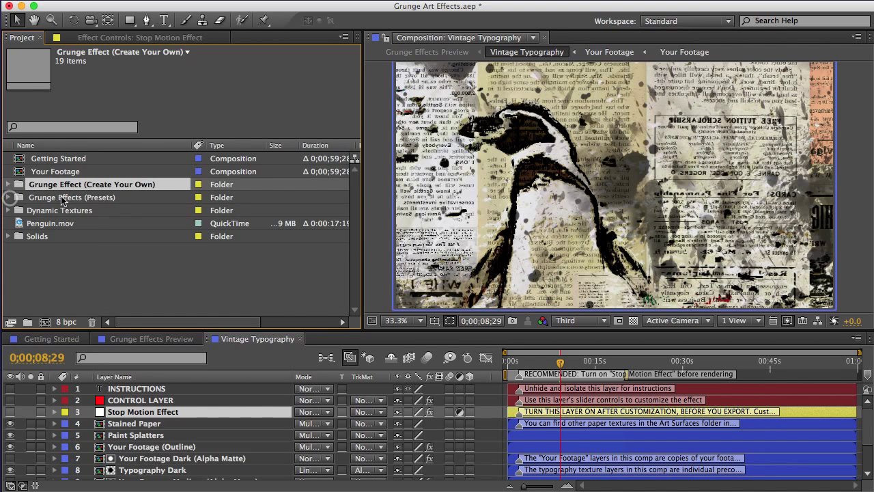
pyautogui.click(8, 185)
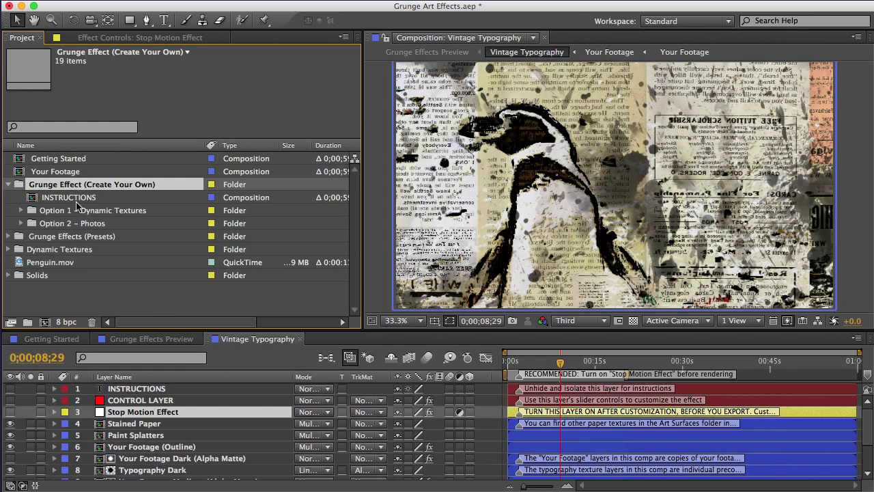
# - Expand Dynamic Textures, browse the Miscellaneous, Paper Textures and Image Library folders, then collapse it
pyautogui.click(60, 250)
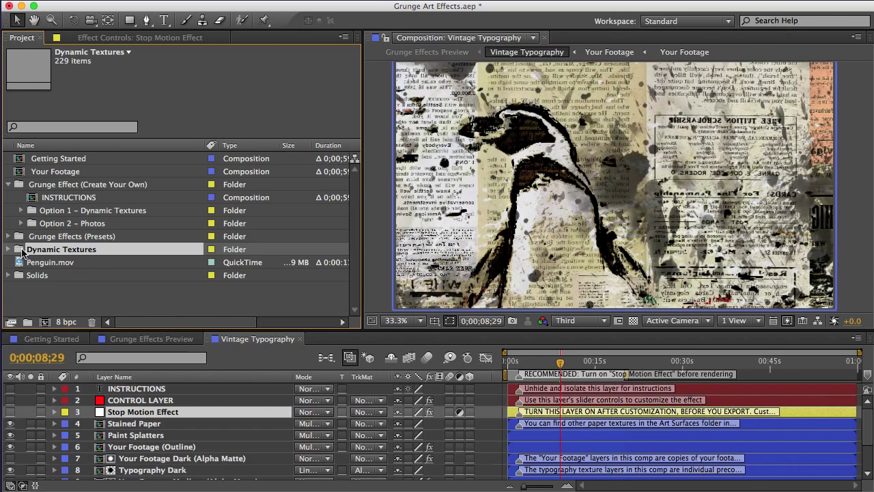
pyautogui.click(10, 250)
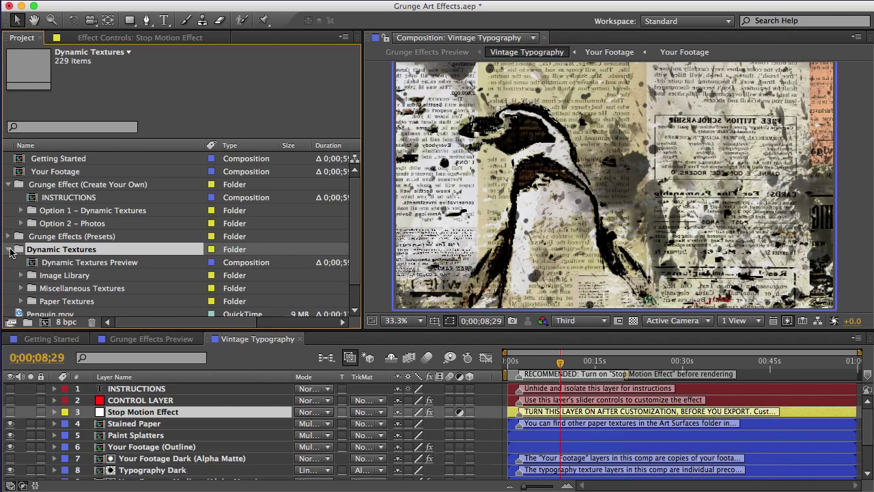
pyautogui.click(68, 288)
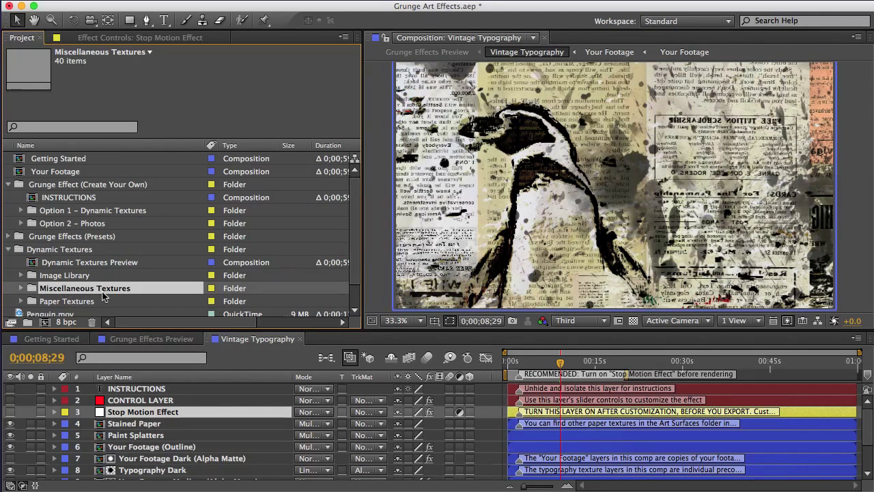
pyautogui.click(58, 302)
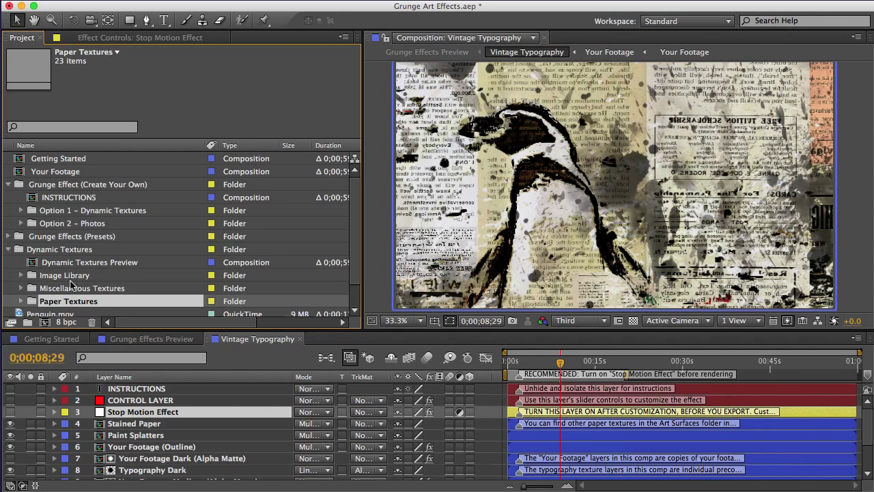
pyautogui.click(65, 277)
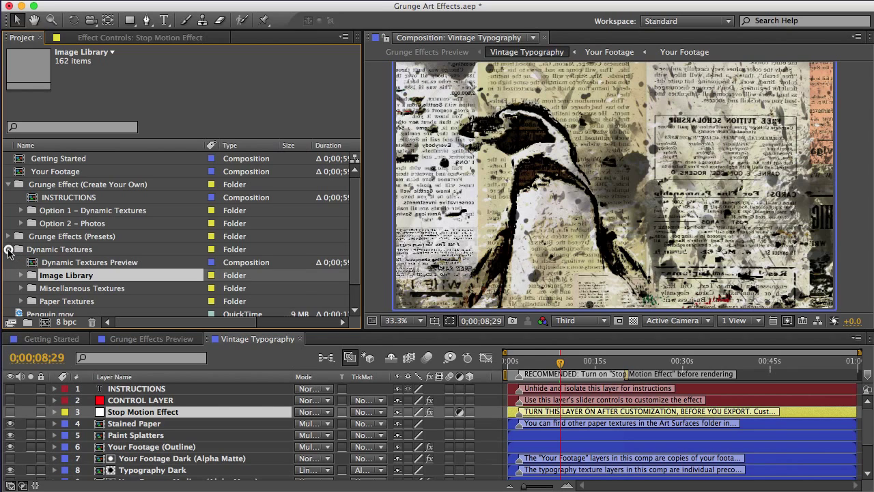
pyautogui.click(9, 252)
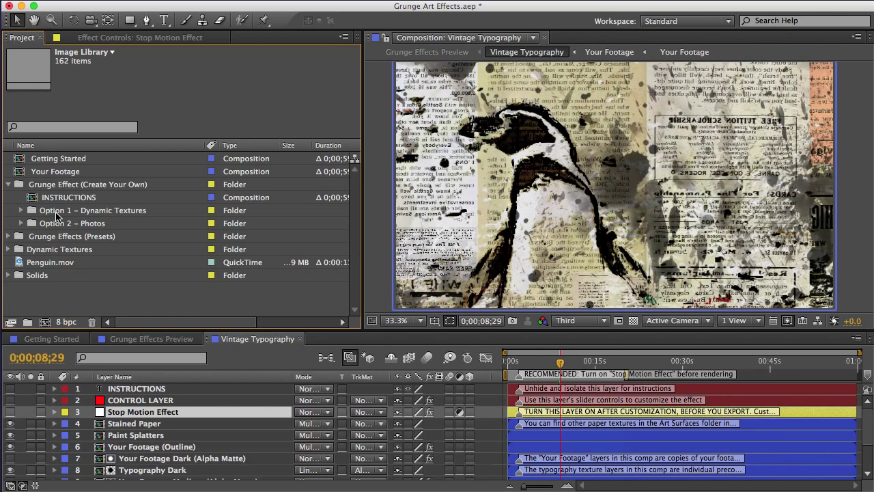
# - Select the Option 2 – Photos folder, then return to Option 1 – Dynamic Textures
pyautogui.click(57, 213)
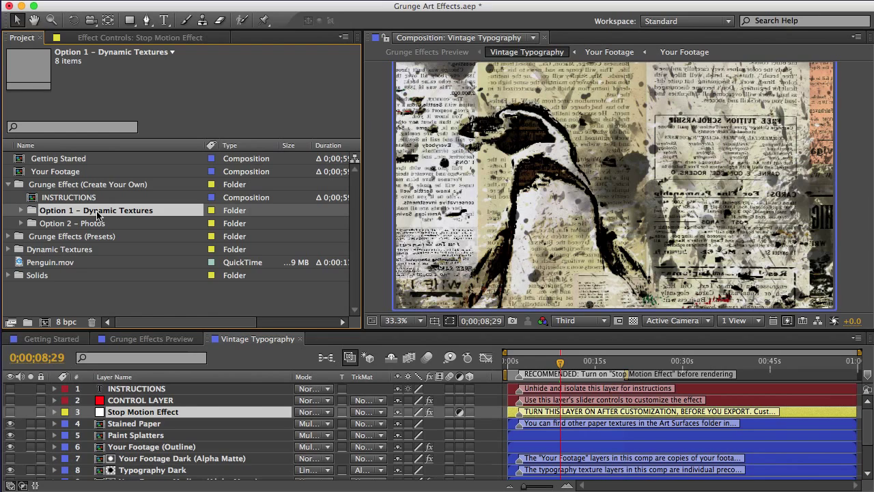
pyautogui.click(81, 224)
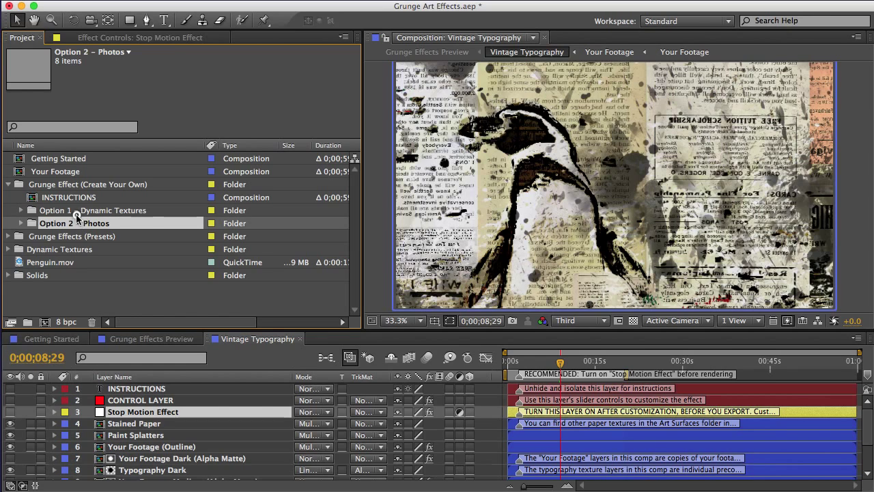
pyautogui.click(76, 212)
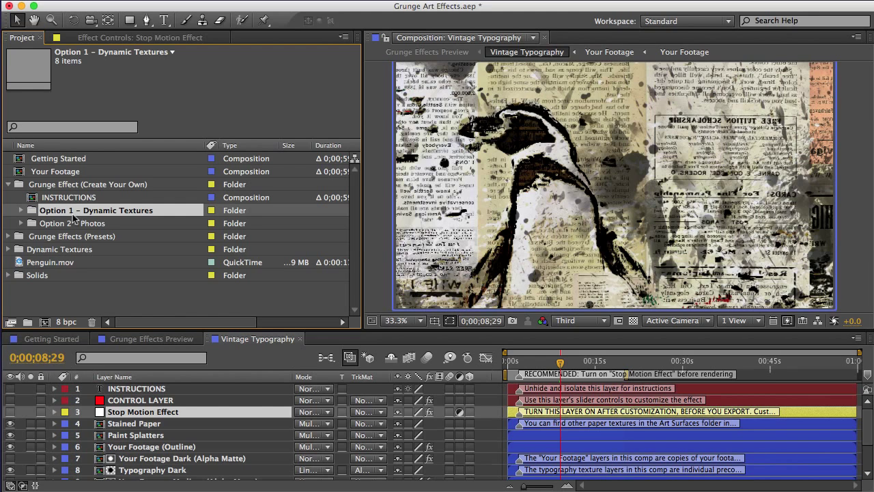
# - Expand Option 1 and Step 1 – Insert Dynamic Textures to inspect the Texture Dark, Light and Medium comps
pyautogui.click(21, 210)
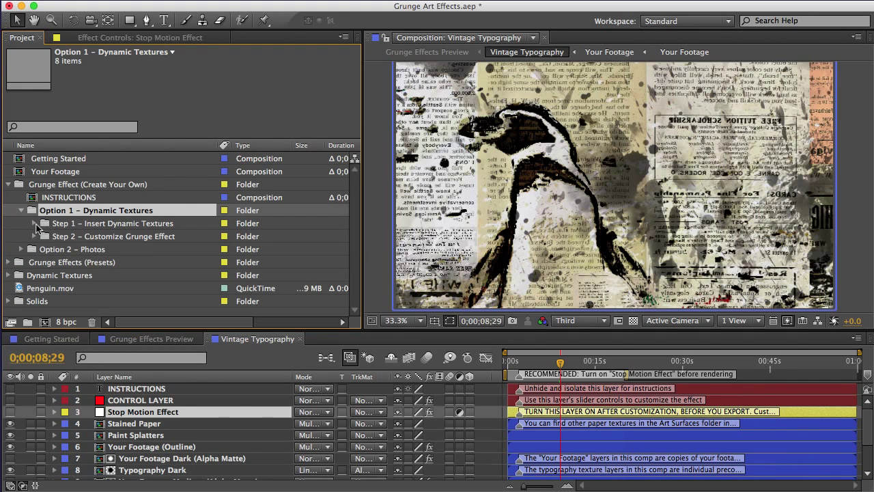
pyautogui.click(35, 224)
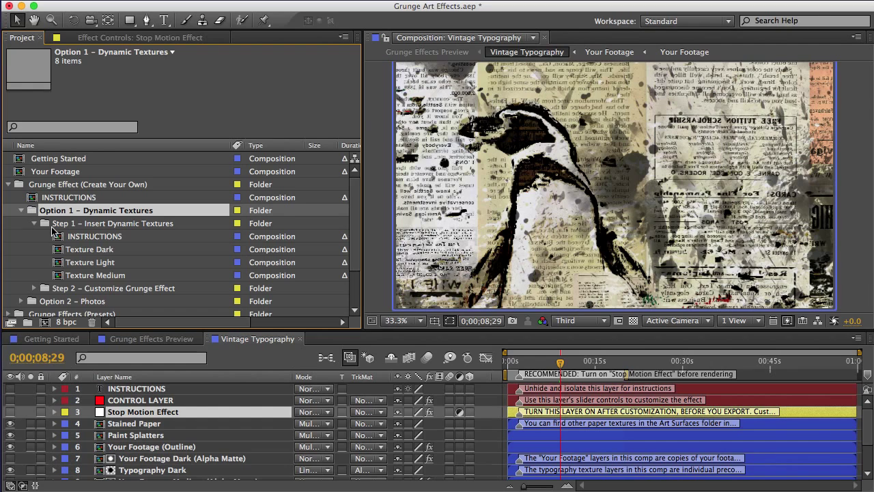
pyautogui.click(86, 252)
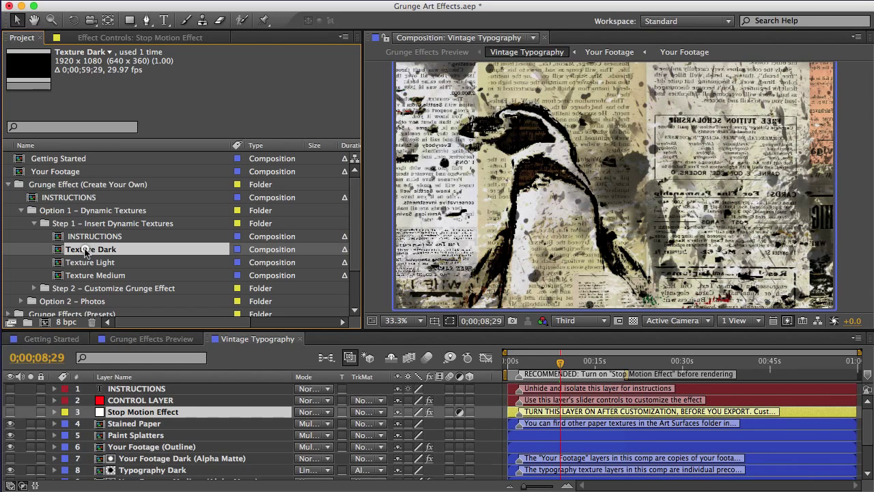
pyautogui.click(91, 263)
pyautogui.click(84, 276)
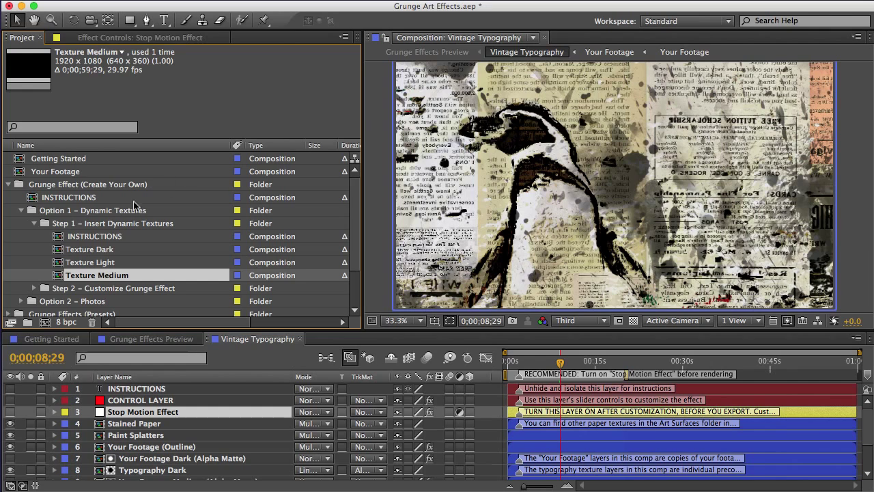
pyautogui.click(96, 264)
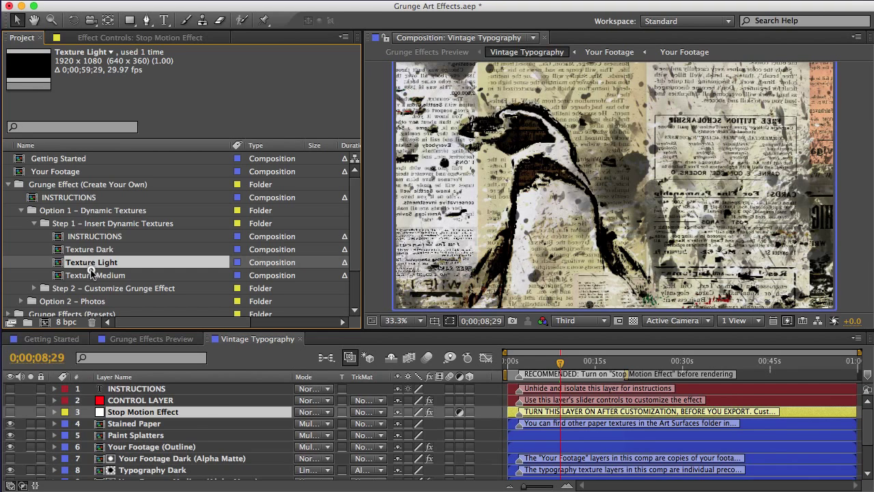
pyautogui.click(91, 274)
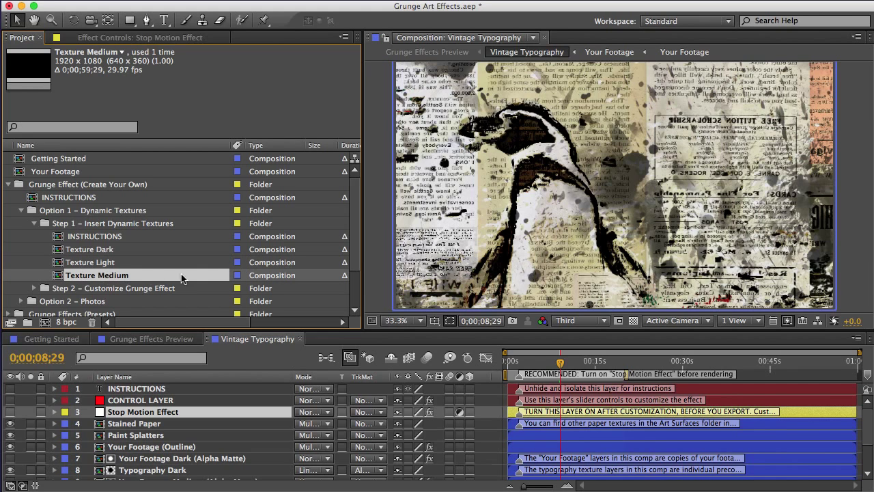
# - Expand the Dynamic Textures folder and select the Dynamic Textures Preview comp
pyautogui.scroll(-2, 344, 253)
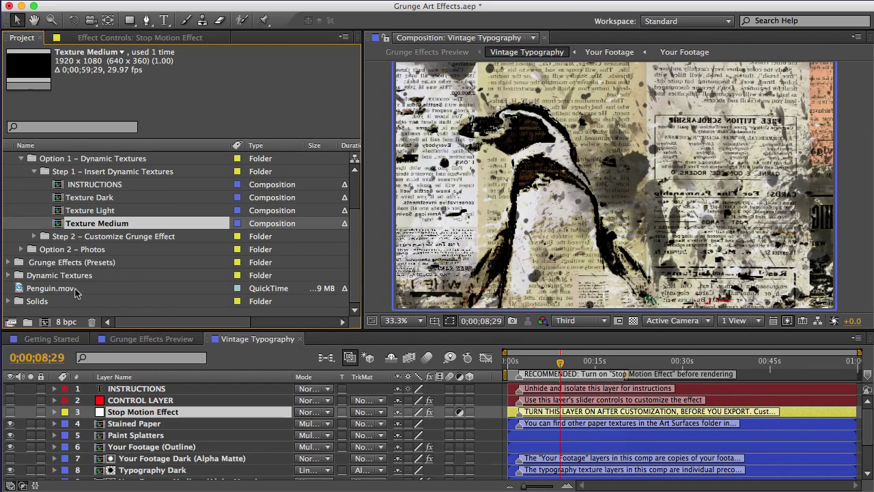
pyautogui.click(48, 275)
pyautogui.click(8, 275)
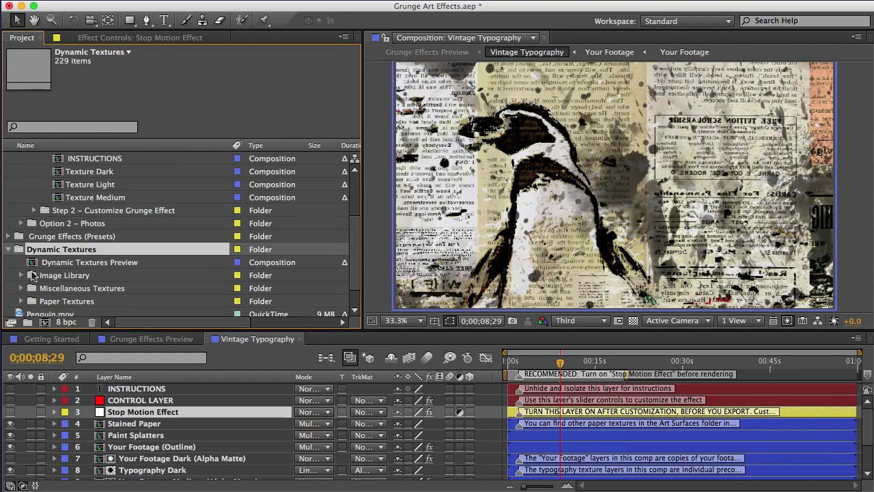
pyautogui.click(98, 263)
# - Open Dynamic Textures Preview, hide the INSTRUCTIONS layer, and briefly preview Metal Painted and Oil Stains
pyautogui.doubleClick(102, 265)
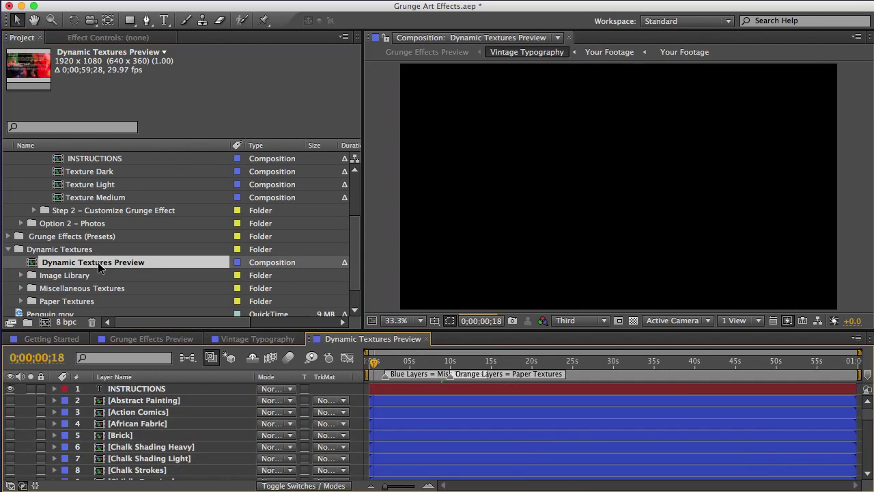
pyautogui.click(10, 389)
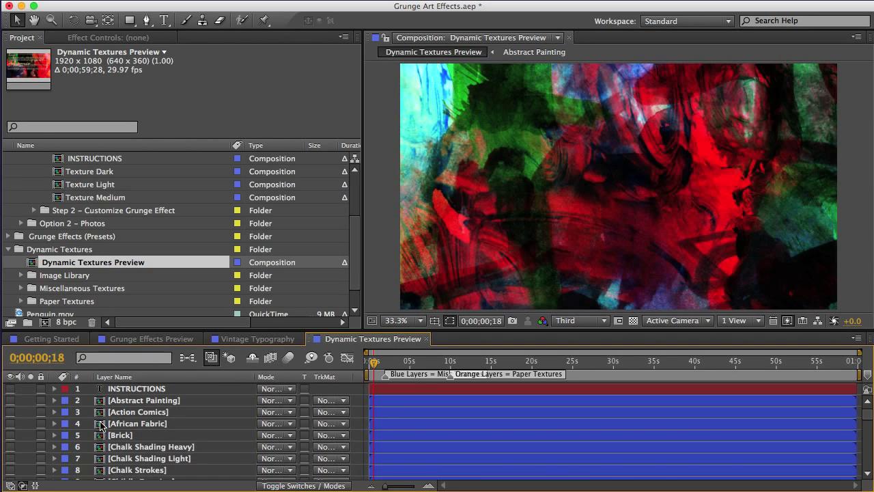
pyautogui.scroll(-2, 867, 419)
pyautogui.moveTo(868, 419)
pyautogui.mouseDown()
pyautogui.moveTo(867, 452)
pyautogui.moveTo(862, 428)
pyautogui.mouseUp()
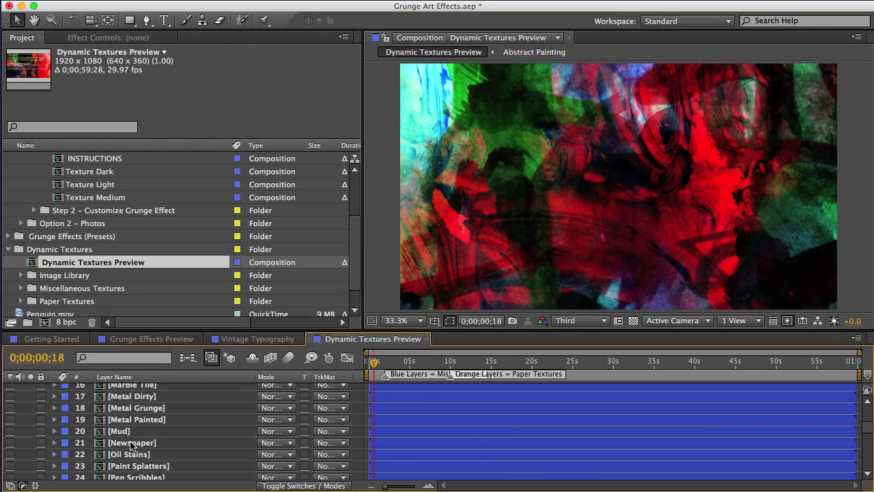
pyautogui.click(11, 420)
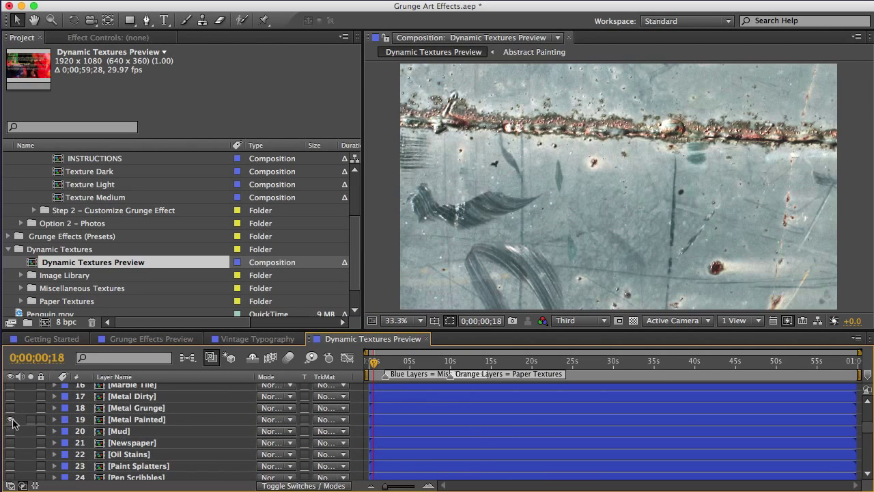
pyautogui.click(11, 420)
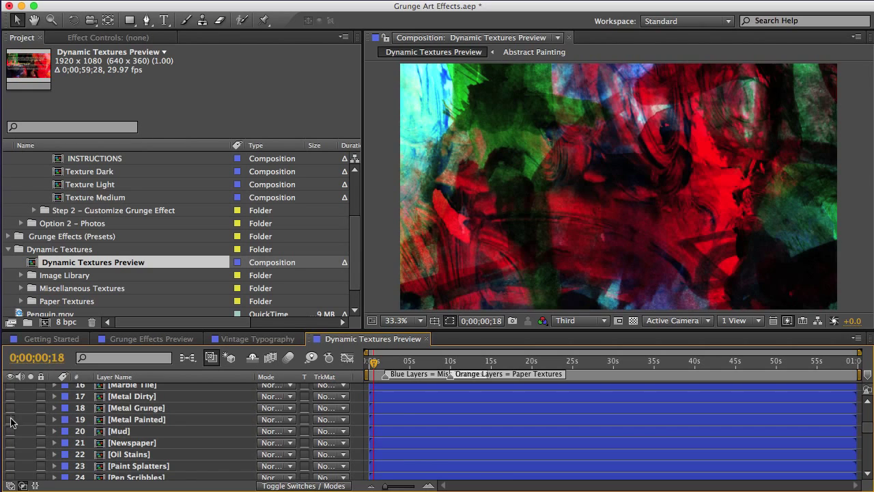
pyautogui.click(10, 454)
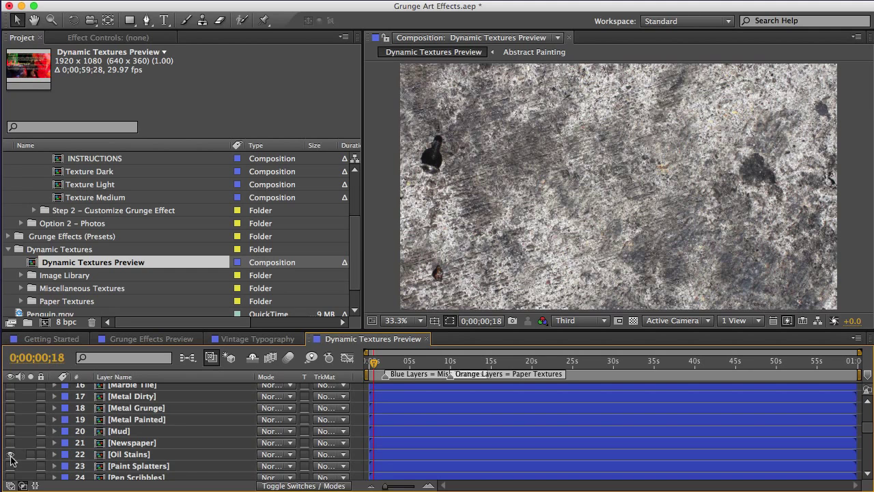
pyautogui.click(10, 454)
pyautogui.scroll(-7, 41, 430)
# - Duplicate the Wood Fence layer with Cmd+D and hide the Wood Chopped texture
pyautogui.click(77, 421)
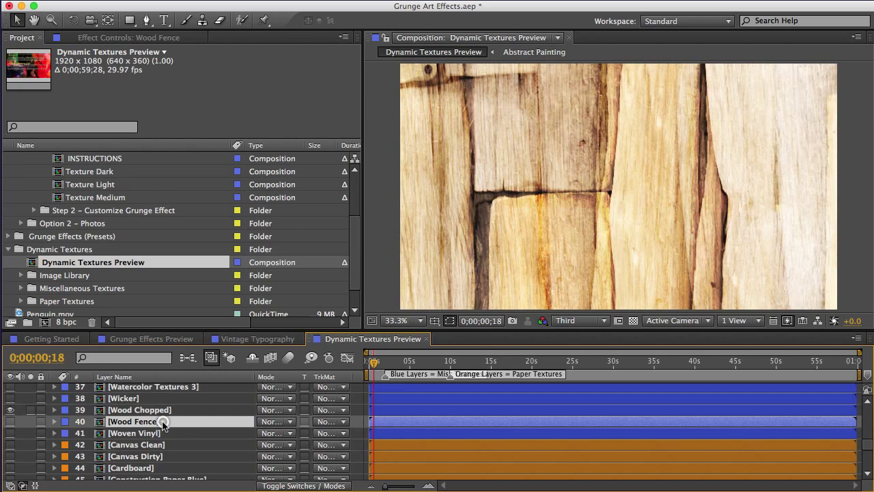
pyautogui.press('super+d')
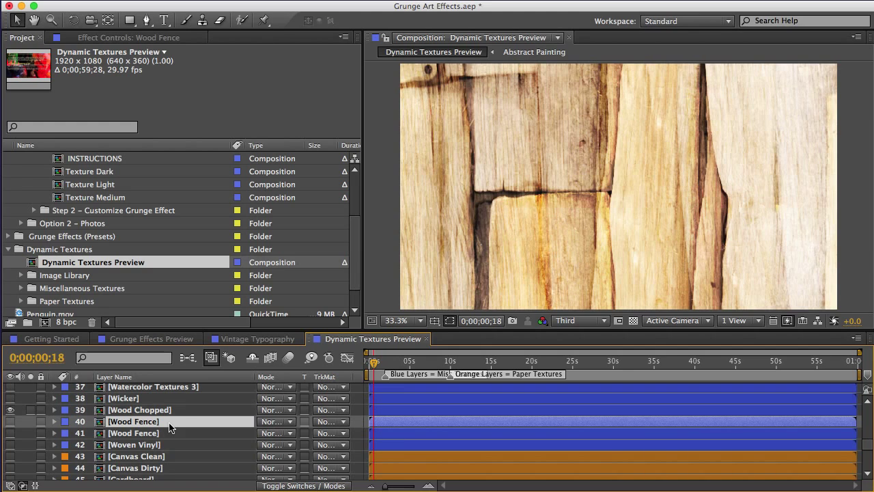
pyautogui.click(163, 410)
pyautogui.click(160, 422)
pyautogui.click(141, 435)
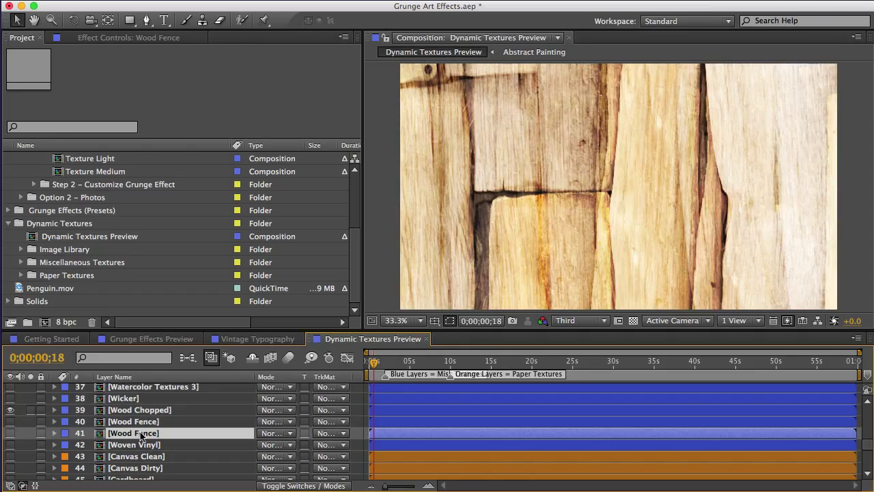
pyautogui.click(10, 410)
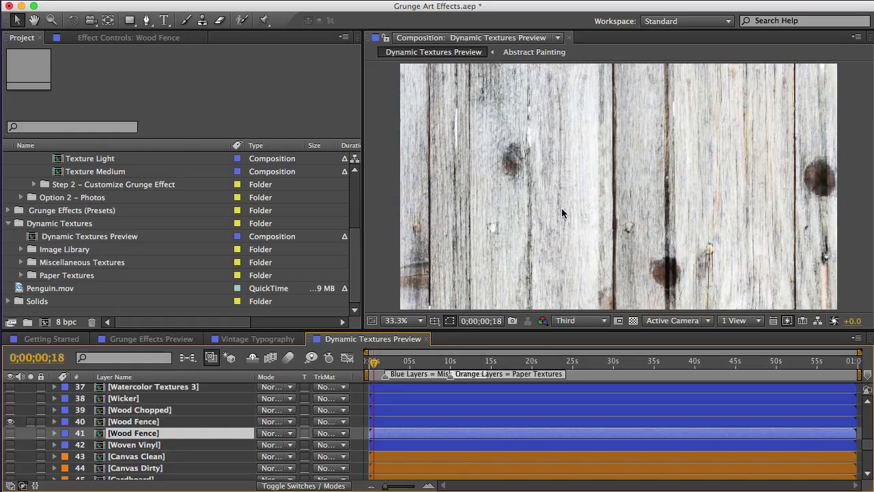
# - Set the Wood Fence texture's control layer Lightness to 8
pyautogui.doubleClick(128, 423)
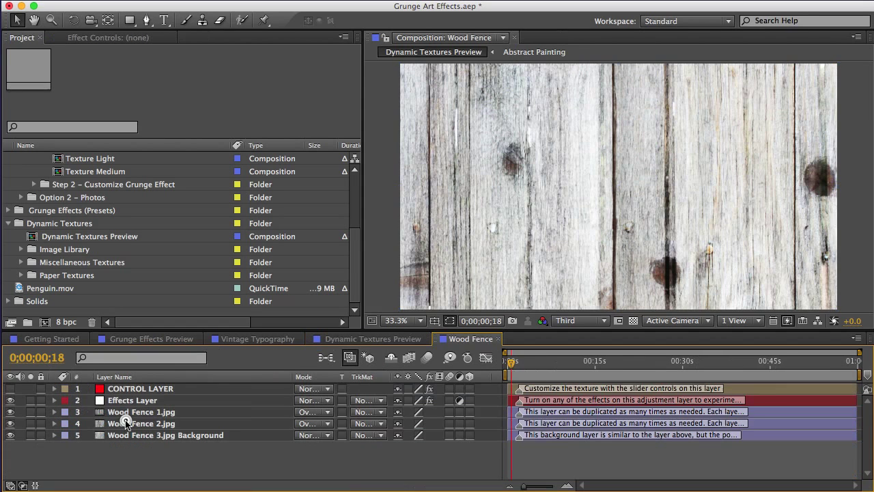
pyautogui.click(127, 389)
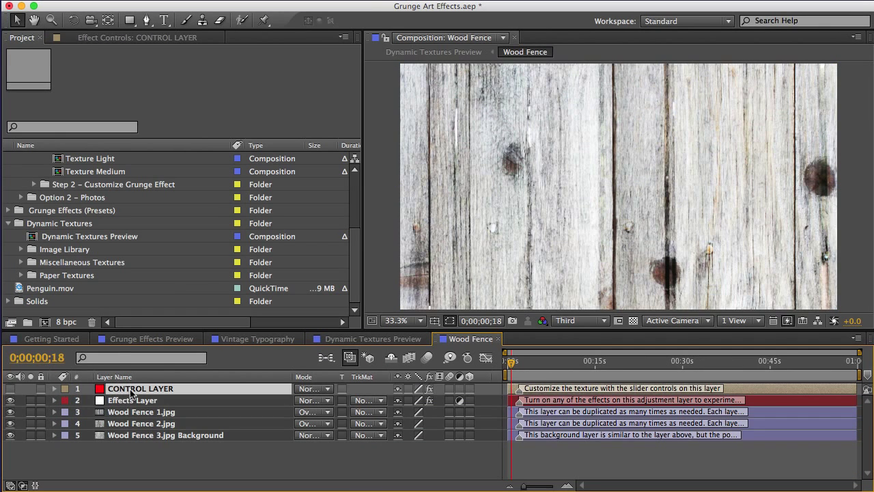
pyautogui.click(113, 38)
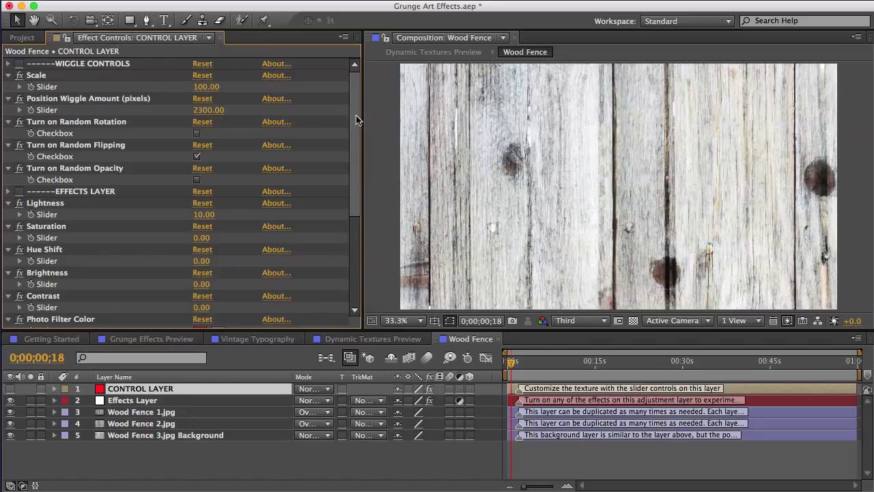
pyautogui.moveTo(356, 116); pyautogui.dragTo(316, 183)
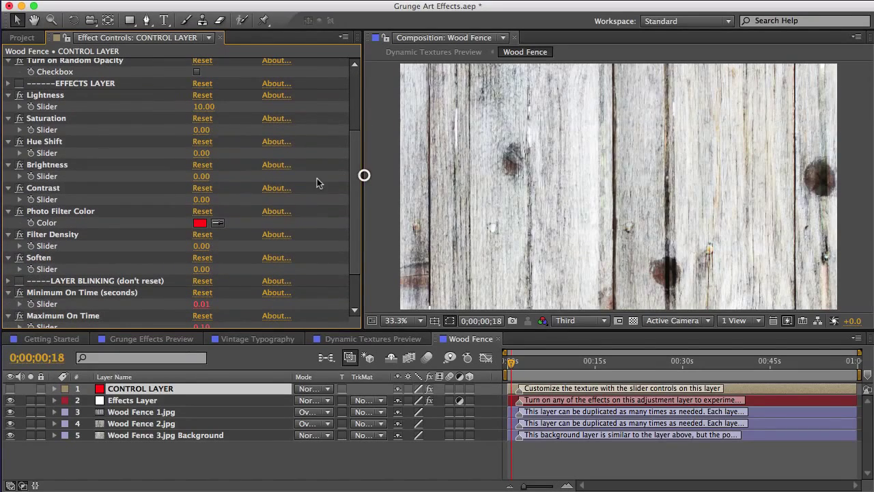
pyautogui.click(39, 168)
pyautogui.click(47, 96)
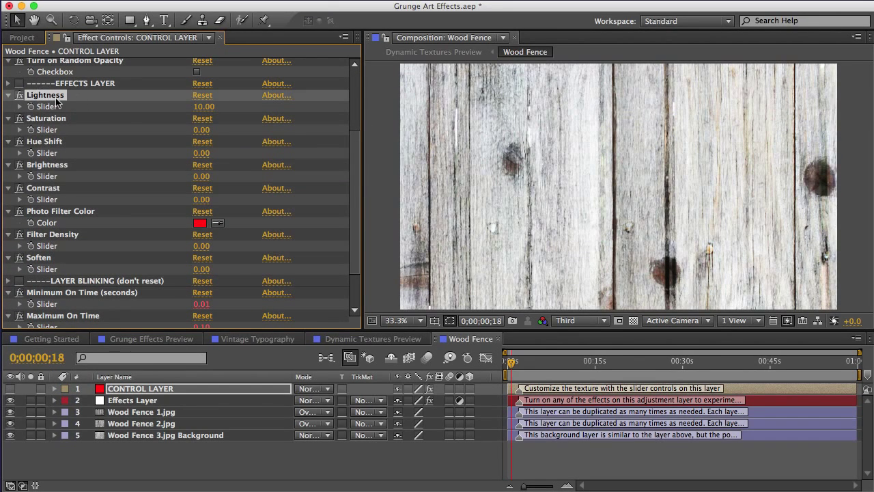
pyautogui.moveTo(203, 106)
pyautogui.mouseDown()
pyautogui.moveTo(229, 110)
pyautogui.moveTo(200, 108)
pyautogui.mouseUp()
# - Rename the first Wood Fence layer to 'Wood Fence -Light'
pyautogui.click(372, 339)
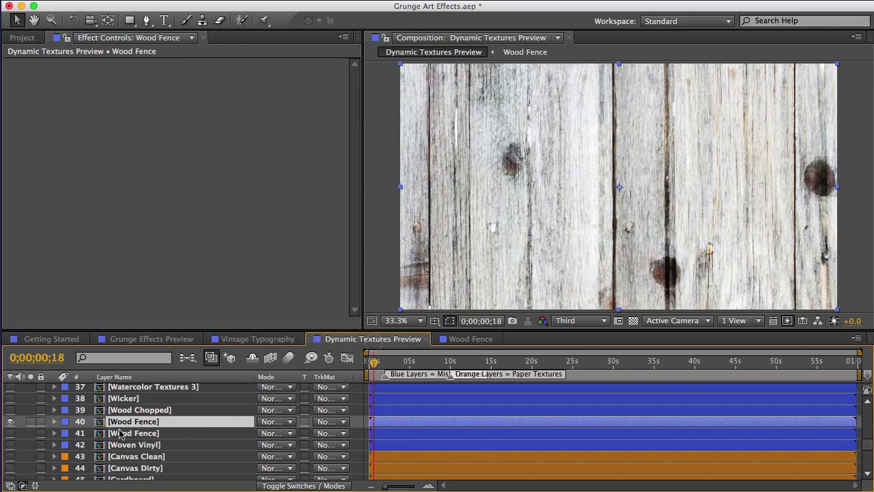
pyautogui.press('Return')
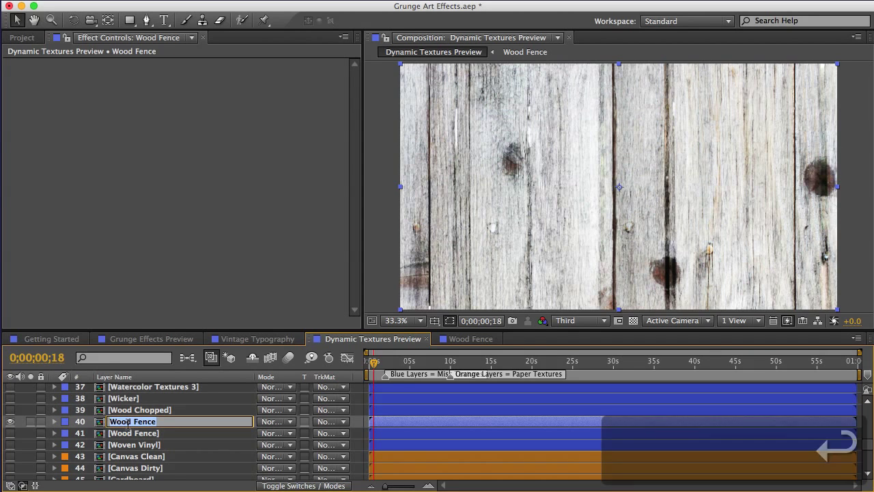
pyautogui.press('Right')
pyautogui.write('-Light')
pyautogui.press('Return')
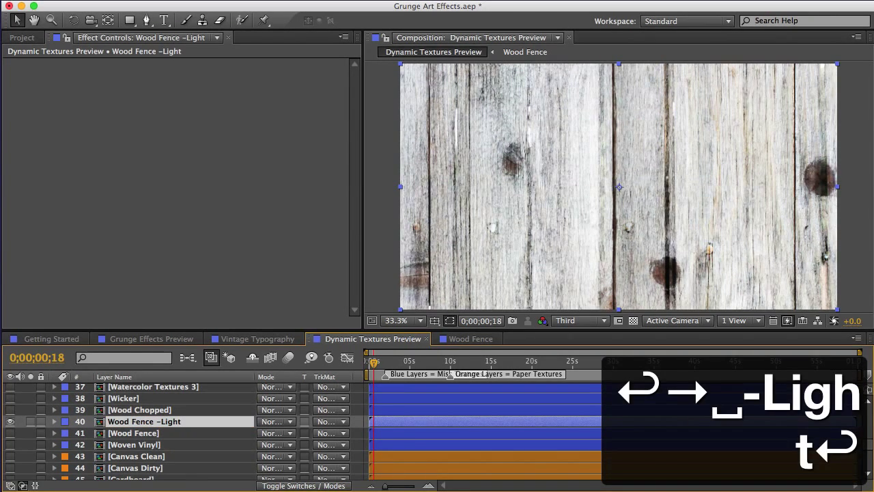
# - In the Wood Chopped precomp, raise the control layer's Lightness to 11 and darken the texture
pyautogui.doubleClick(120, 410)
pyautogui.click(125, 389)
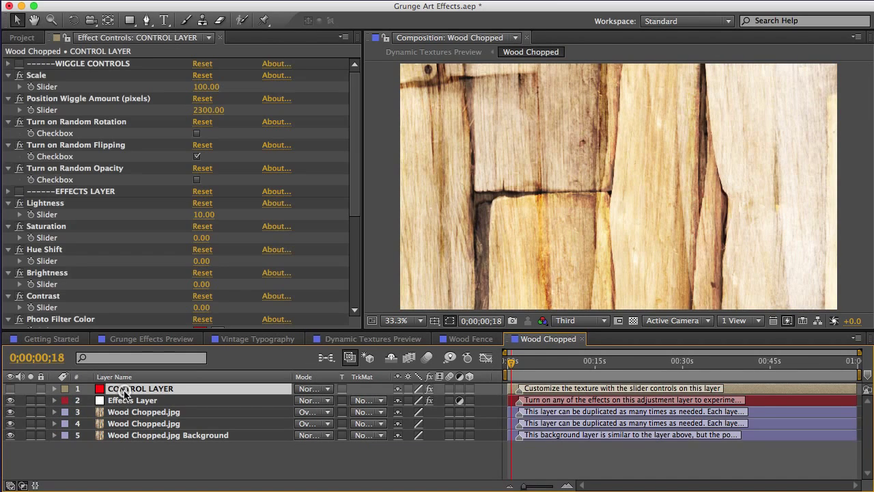
pyautogui.moveTo(202, 215); pyautogui.dragTo(195, 211)
pyautogui.moveTo(201, 284); pyautogui.dragTo(190, 281)
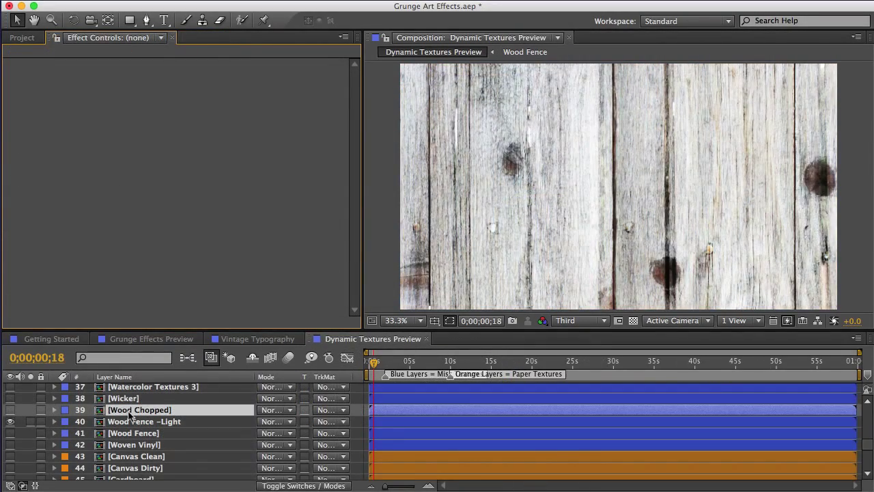
# - Rename the Wood Chopped layer to 'Wood Chopped - medium'
pyautogui.click(128, 413)
pyautogui.press('Return')
pyautogui.press('Right')
pyautogui.write('- med')
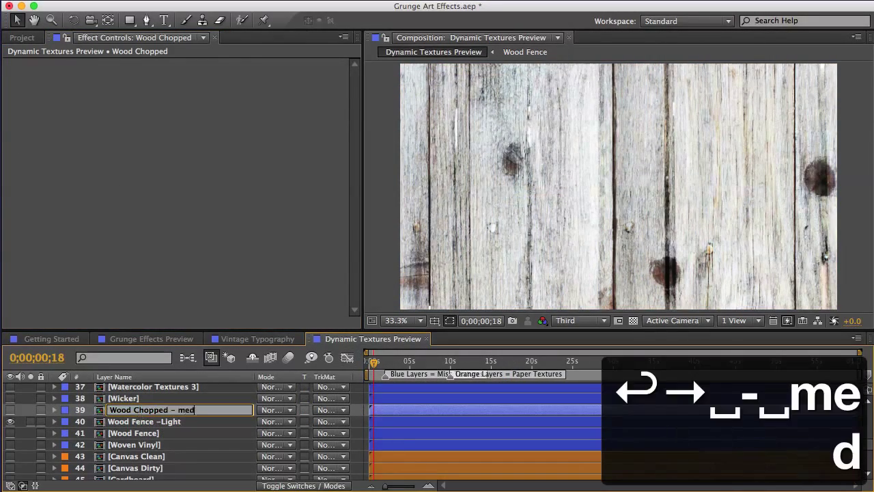
pyautogui.write('ium')
pyautogui.press('Return')
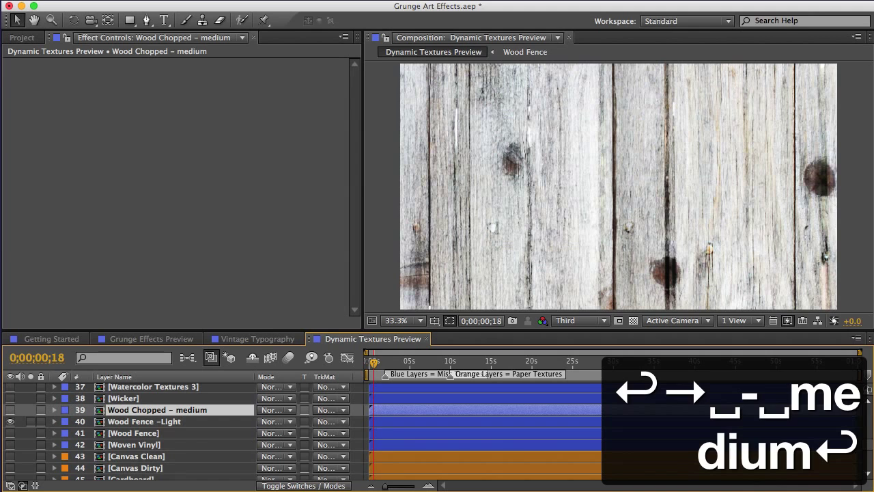
# - Inside the second Wood Fence precomp, set Wood Fence 1.jpg to Multiply blending
pyautogui.click(137, 434)
pyautogui.doubleClick(137, 435)
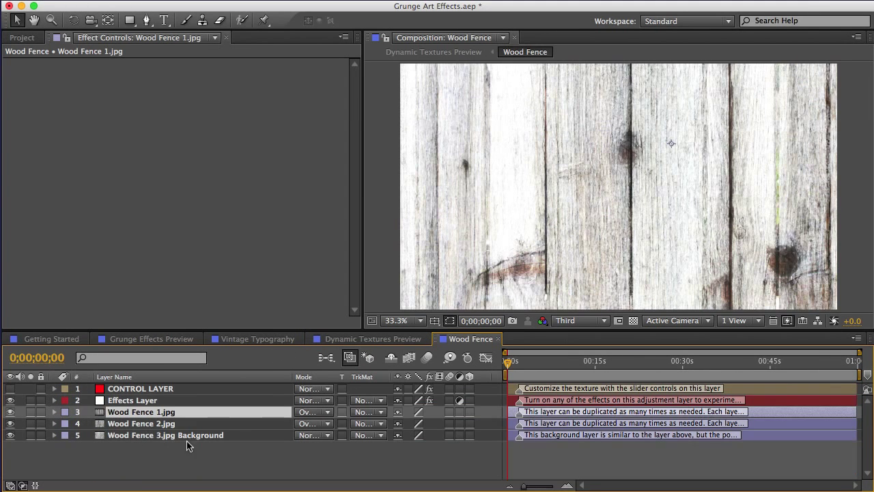
pyautogui.click(199, 467)
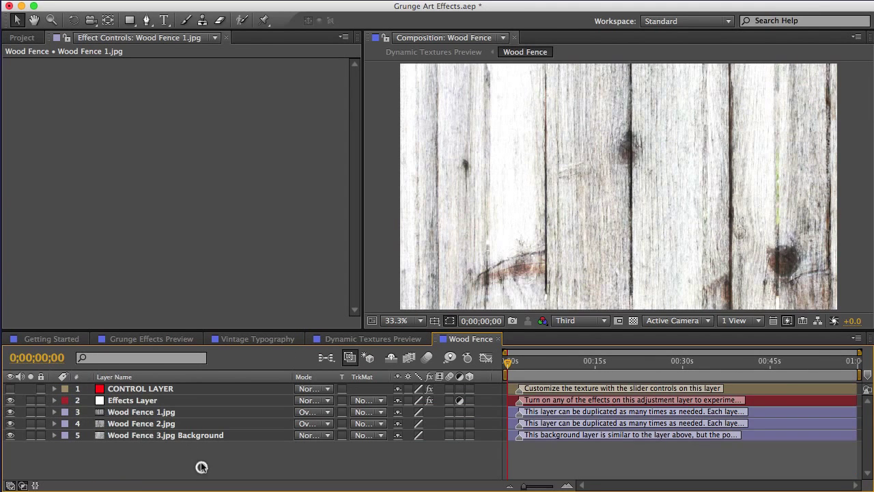
pyautogui.click(234, 415)
pyautogui.click(309, 412)
pyautogui.click(320, 471)
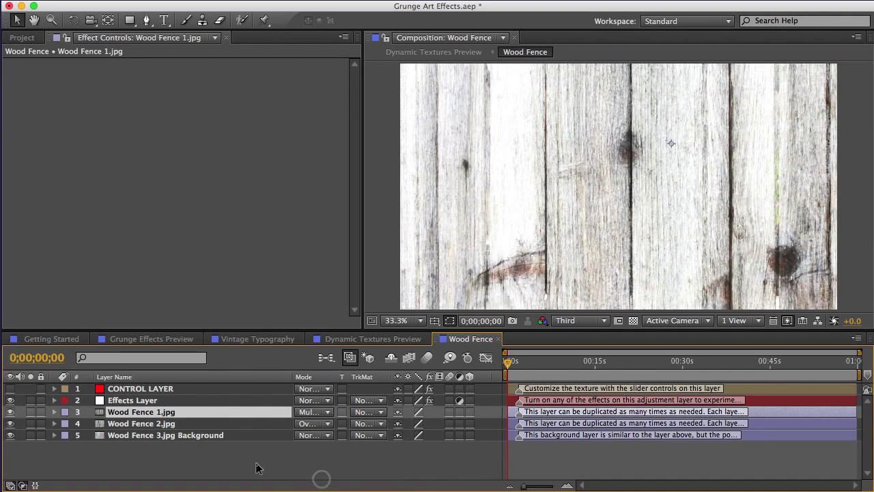
pyautogui.moveTo(509, 362)
pyautogui.mouseDown()
pyautogui.moveTo(530, 366)
pyautogui.moveTo(508, 363)
pyautogui.mouseUp()
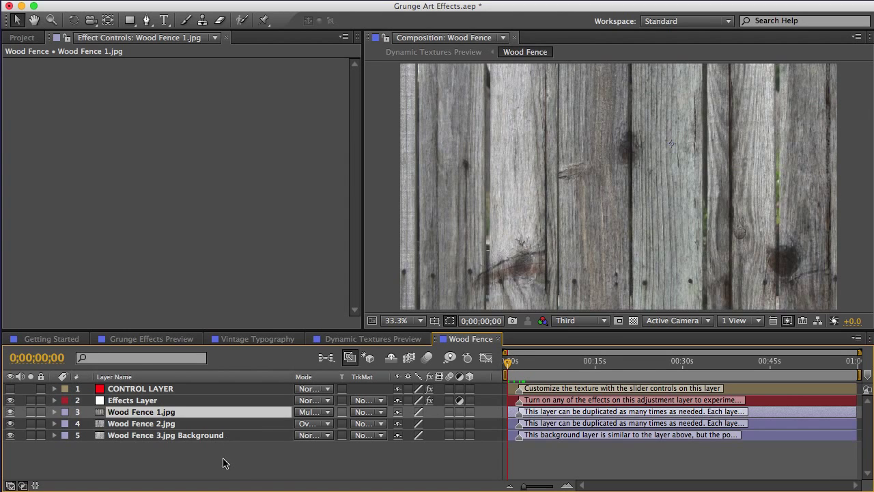
# - Rename the second Wood Fence layer to 'Wood Fence - Dark'
pyautogui.click(498, 339)
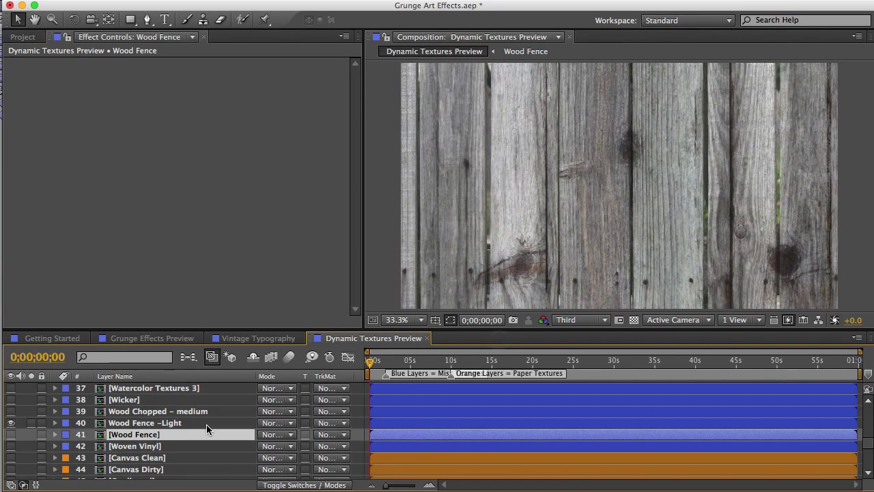
pyautogui.press('Return')
pyautogui.press('Right')
pyautogui.write('- D')
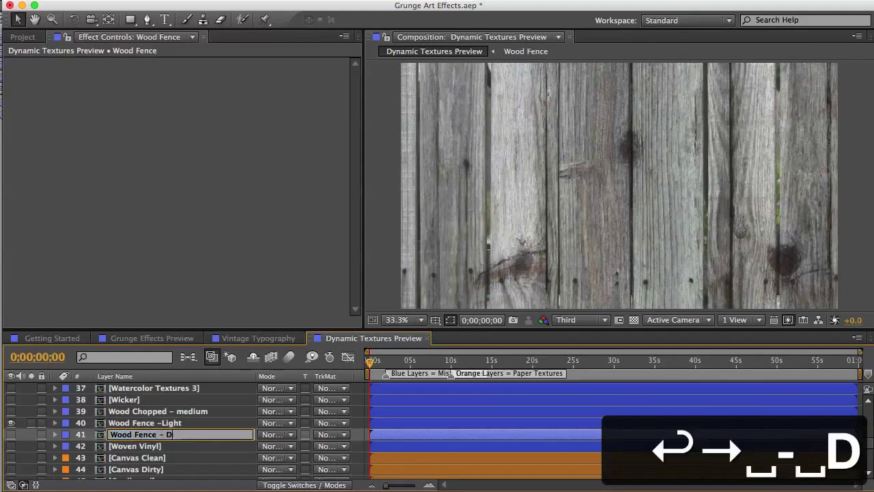
pyautogui.write('ark')
pyautogui.press('Return')
# - Show Wood Fence - Dark and layers 39–40, hide Wood Fence -Light, and copy the Dark layer
pyautogui.click(10, 434)
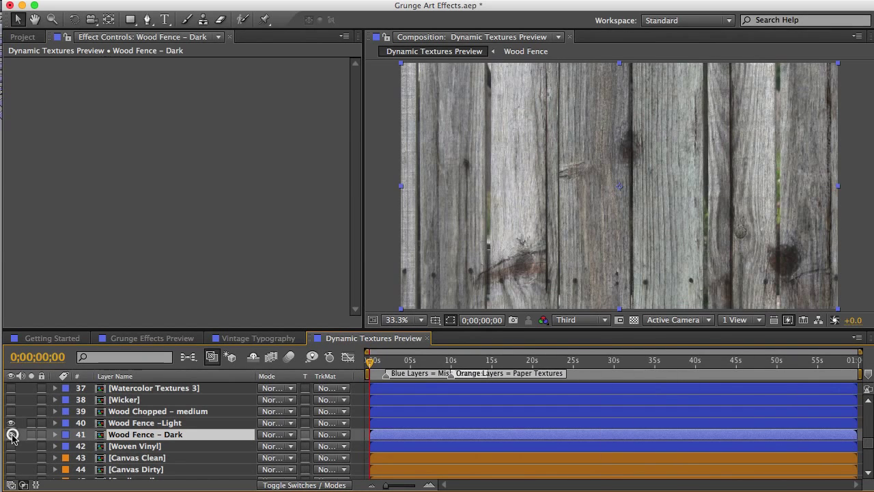
pyautogui.click(10, 423)
pyautogui.moveTo(10, 411); pyautogui.dragTo(11, 423)
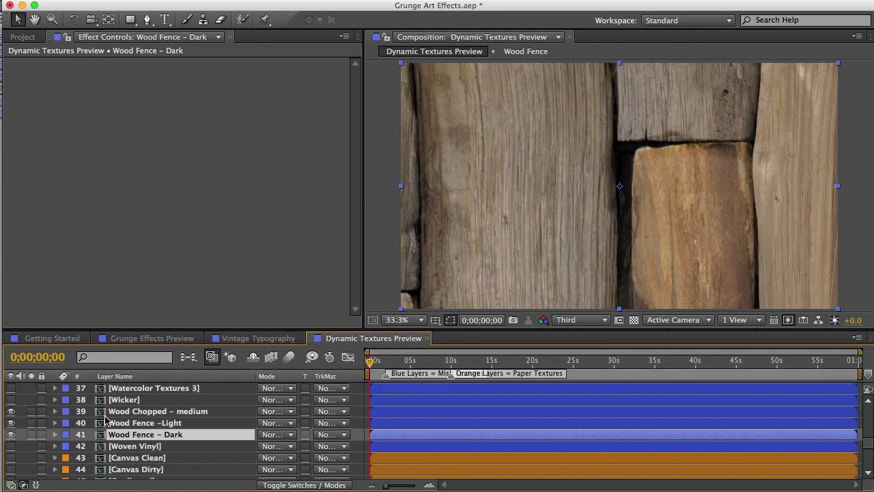
pyautogui.click(129, 2)
pyautogui.click(138, 67)
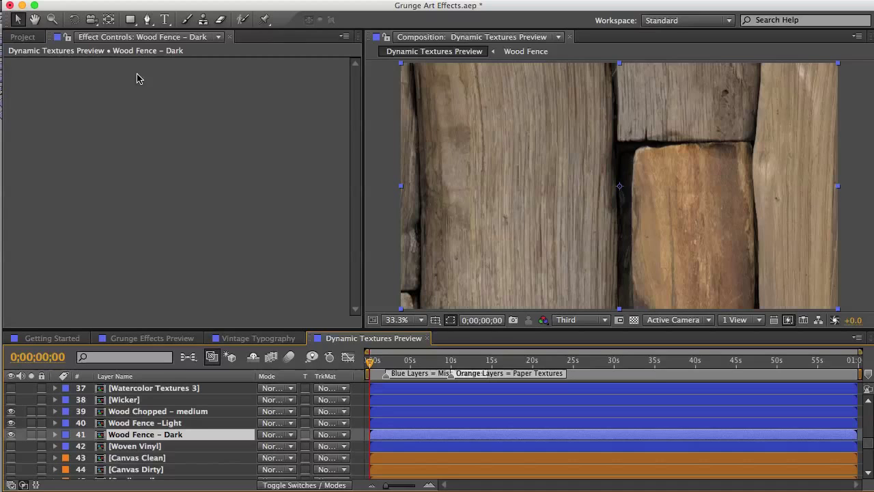
pyautogui.click(21, 36)
# - Paste the Wood Fence - Dark layer into the Texture Dark comp
pyautogui.click(82, 250)
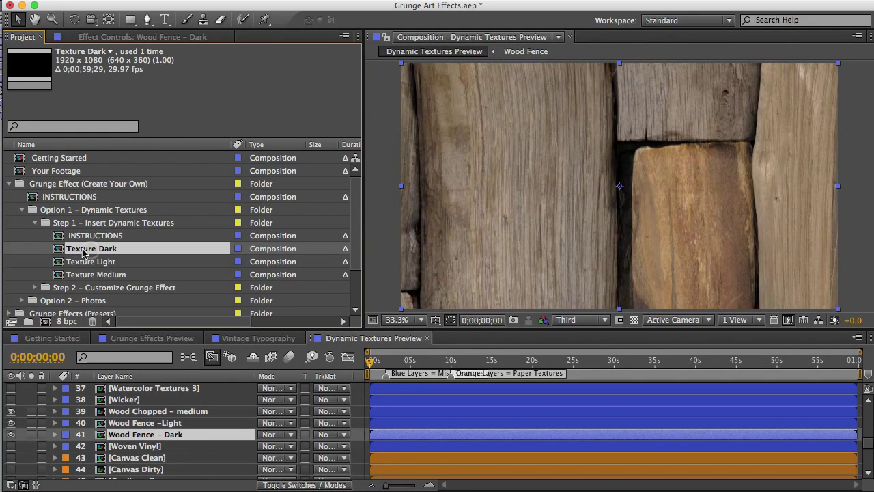
pyautogui.doubleClick(83, 252)
pyautogui.click(129, 1)
pyautogui.click(136, 94)
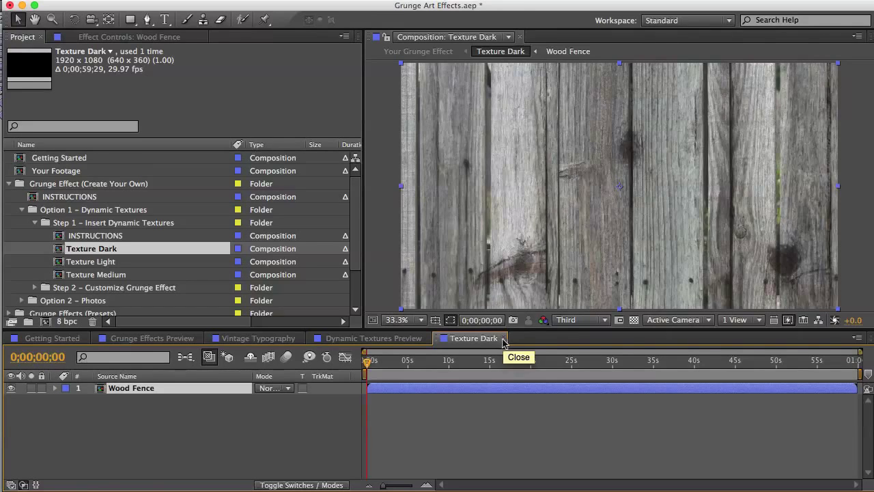
# - Copy Wood Fence -Light and paste it into the Texture Light comp
pyautogui.click(392, 338)
pyautogui.click(147, 424)
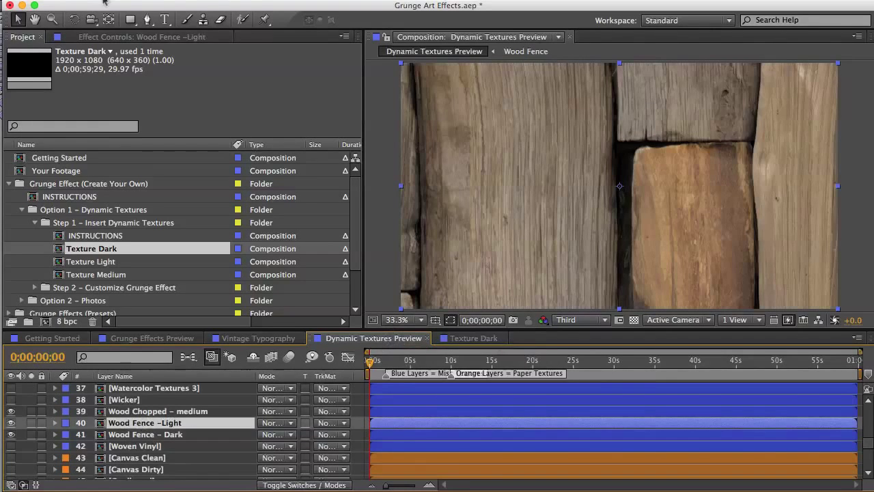
pyautogui.click(130, 2)
pyautogui.click(137, 68)
pyautogui.doubleClick(92, 262)
pyautogui.click(130, 1)
pyautogui.click(140, 91)
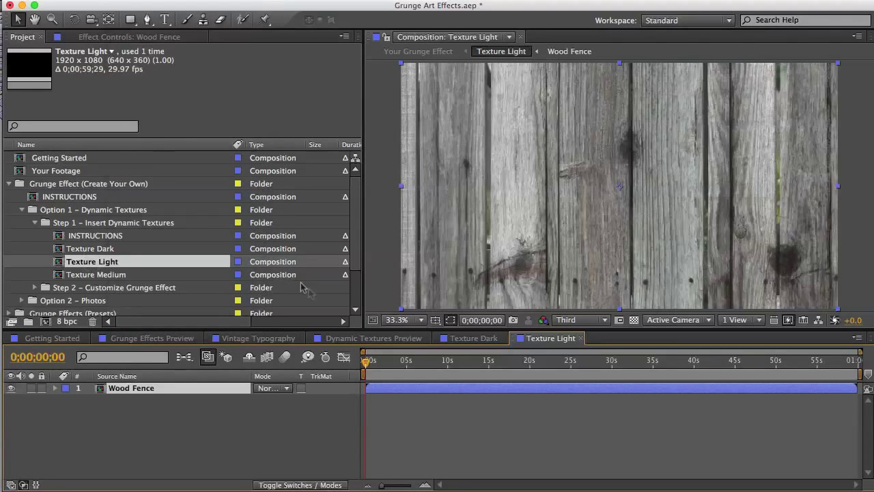
# - Copy Wood Chopped – medium and paste it into the Texture Medium comp
pyautogui.click(369, 338)
pyautogui.click(168, 434)
pyautogui.click(167, 411)
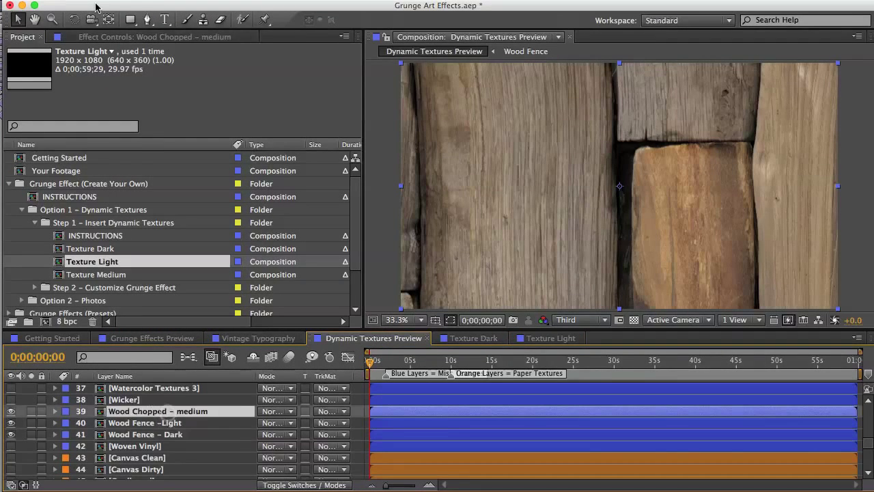
pyautogui.click(129, 2)
pyautogui.click(136, 69)
pyautogui.doubleClick(95, 274)
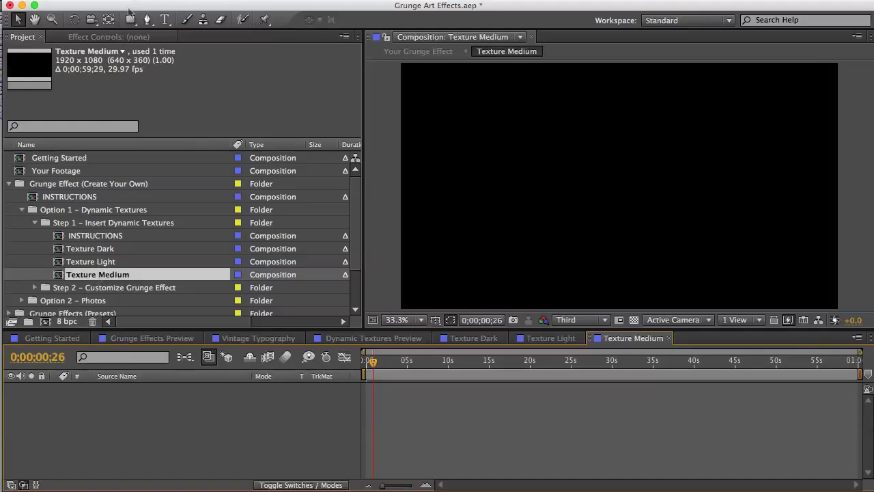
pyautogui.click(130, 3)
pyautogui.click(137, 94)
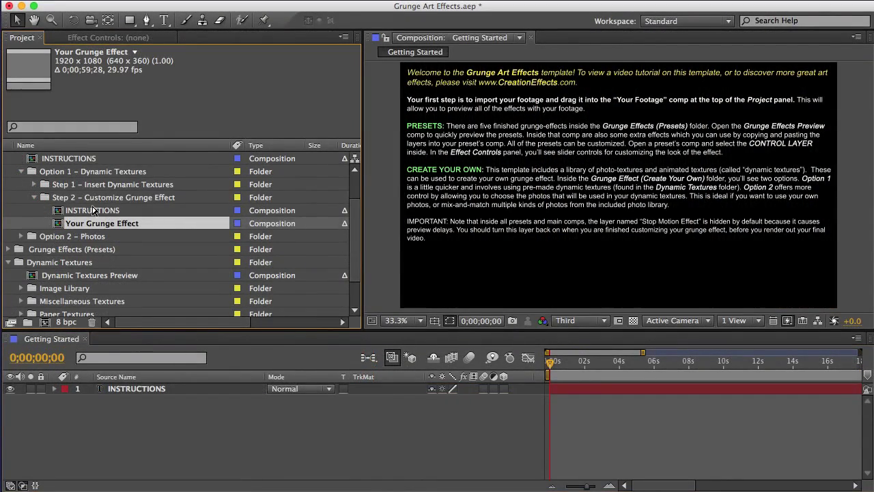
pyautogui.click(100, 198)
pyautogui.click(34, 197)
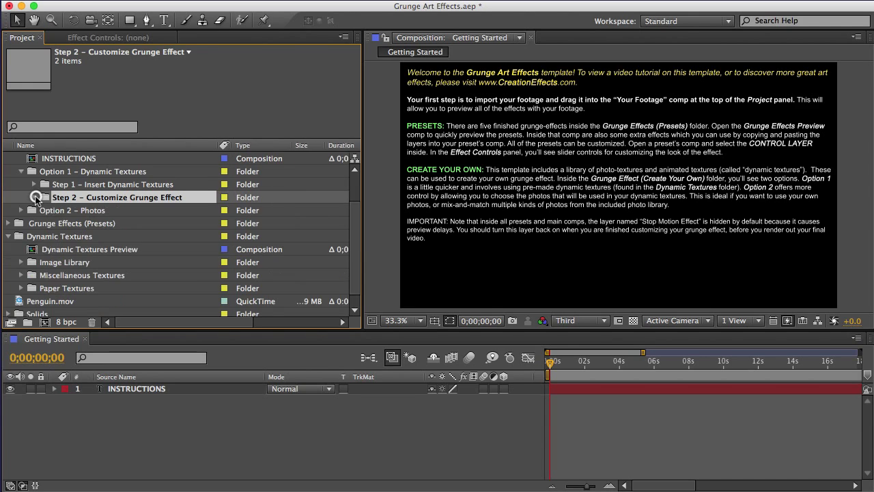
pyautogui.click(34, 197)
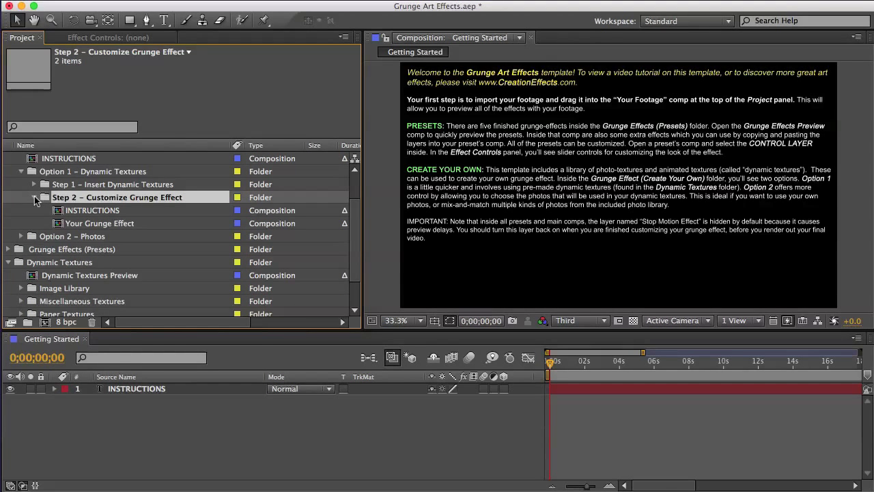
pyautogui.doubleClick(98, 224)
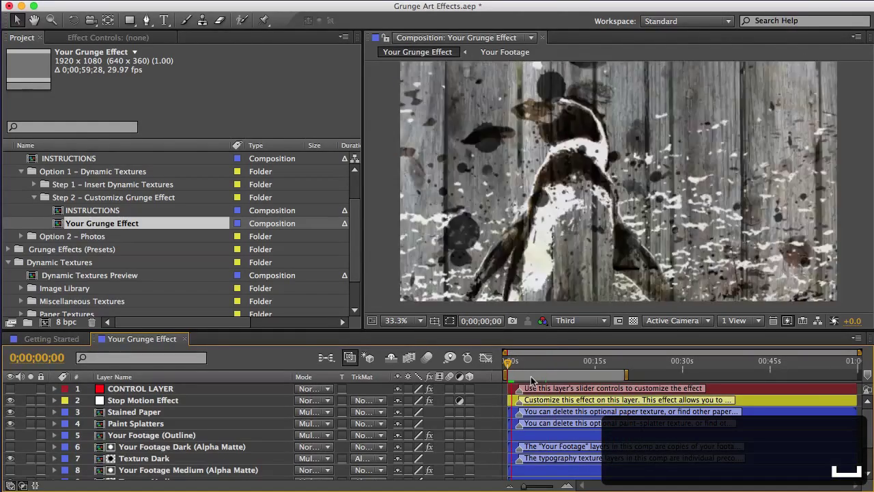
pyautogui.press('space')
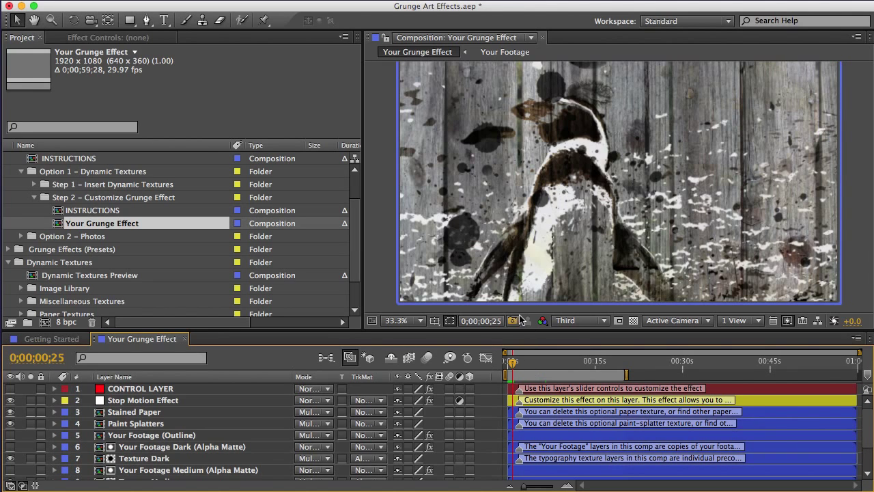
pyautogui.click(134, 391)
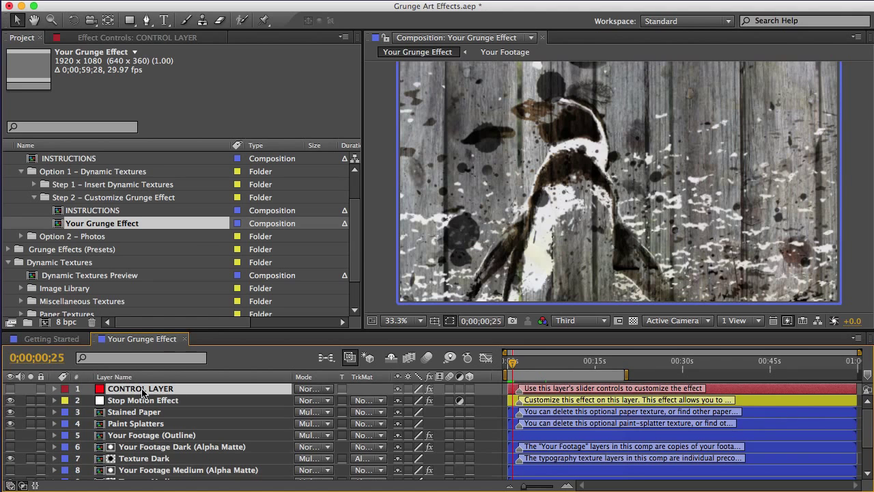
pyautogui.click(136, 38)
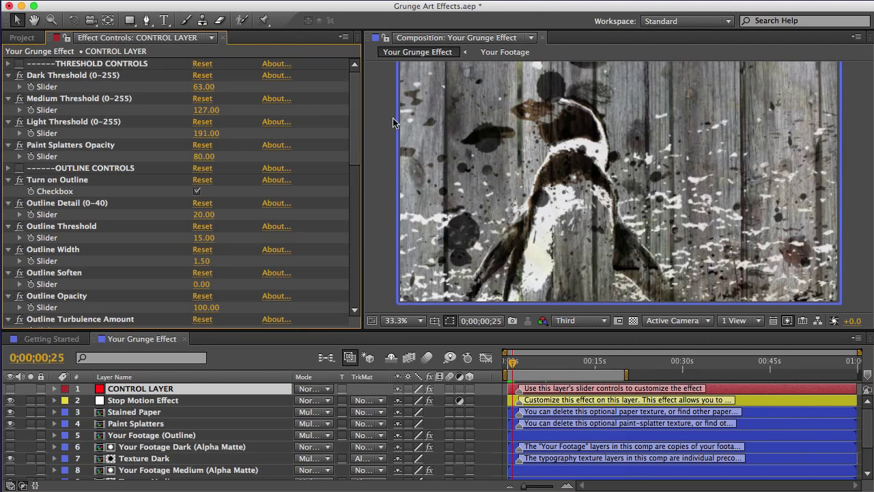
pyautogui.moveTo(354, 112); pyautogui.dragTo(357, 82)
pyautogui.click(22, 37)
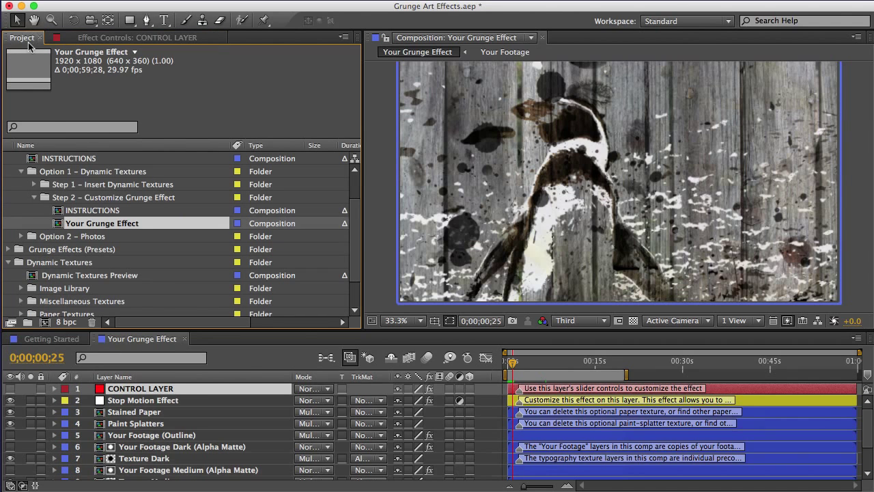
# - Collapse Option 1 – Dynamic Textures, expand Option 2 – Photos and Image Library, and open Step 1 – Adjust Textures
pyautogui.click(34, 197)
pyautogui.click(34, 171)
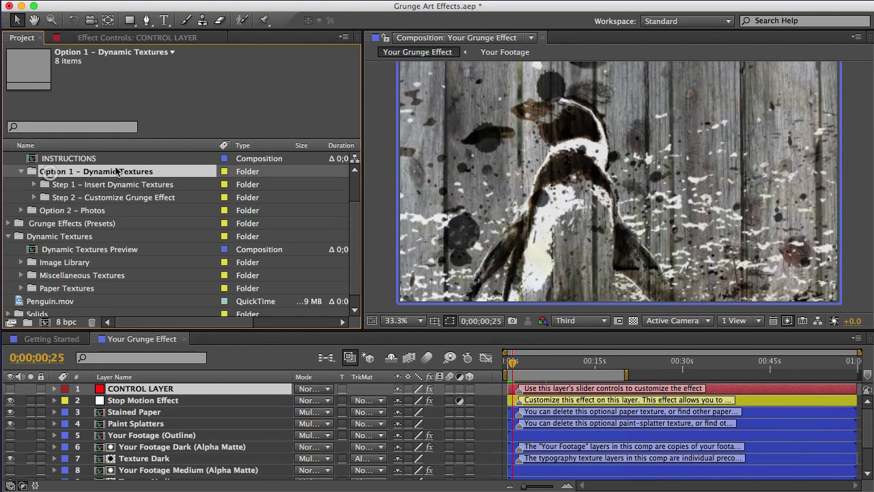
pyautogui.click(21, 171)
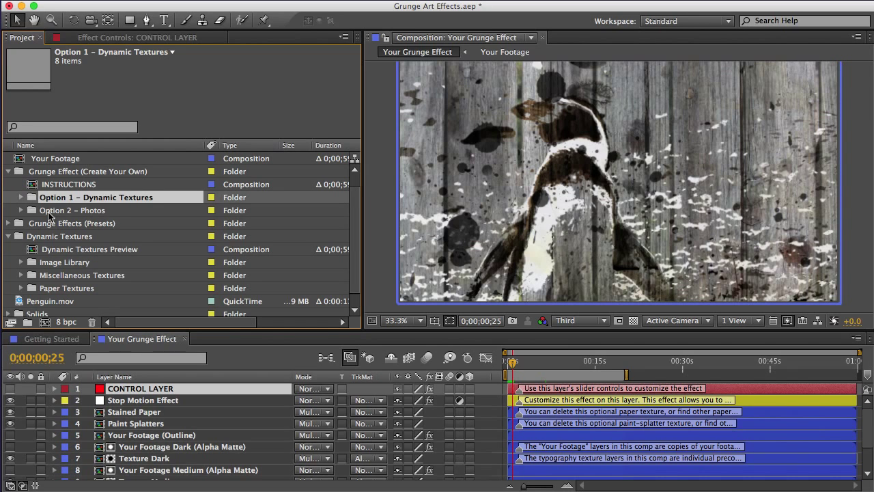
pyautogui.click(78, 212)
pyautogui.click(21, 211)
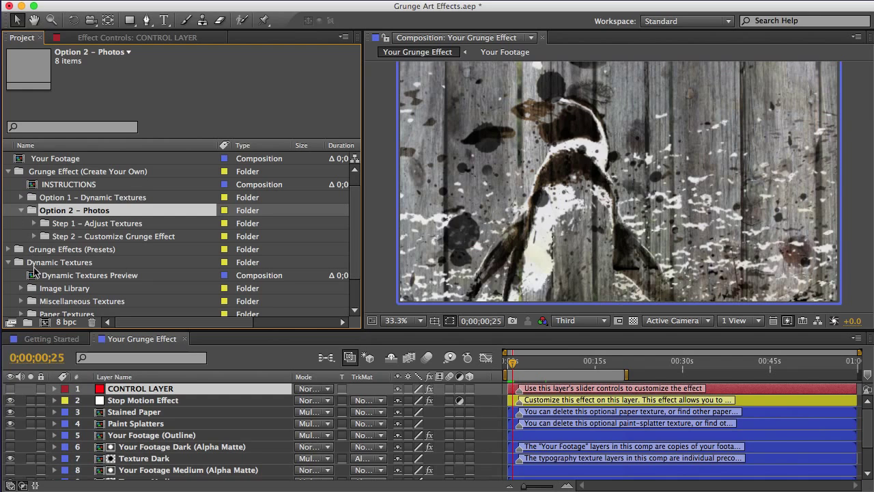
pyautogui.click(60, 290)
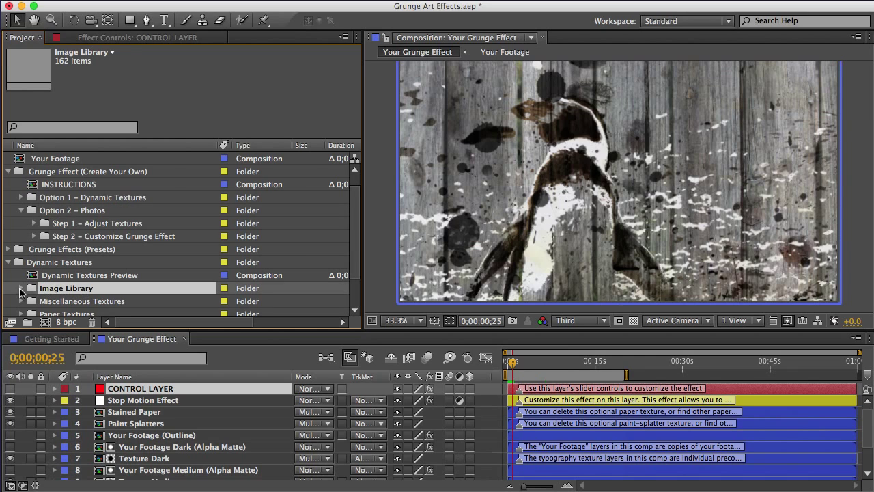
pyautogui.click(22, 289)
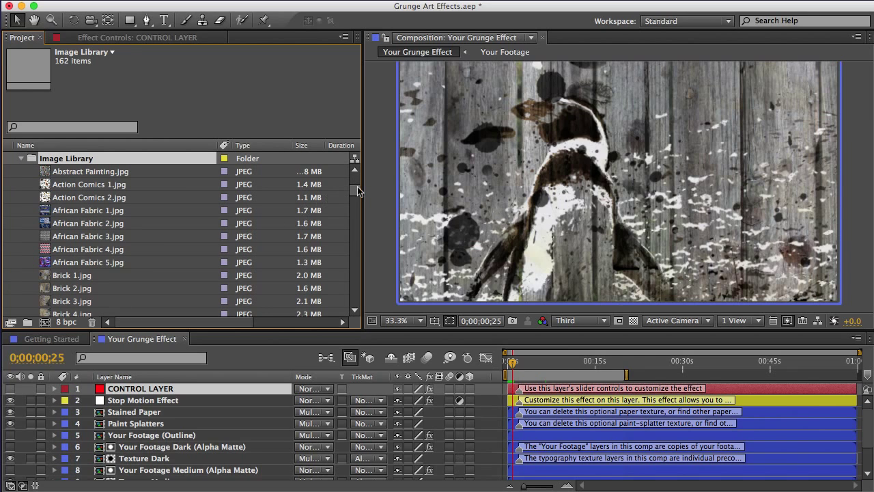
pyautogui.moveTo(357, 190)
pyautogui.mouseDown()
pyautogui.moveTo(358, 293)
pyautogui.moveTo(346, 177)
pyautogui.mouseUp()
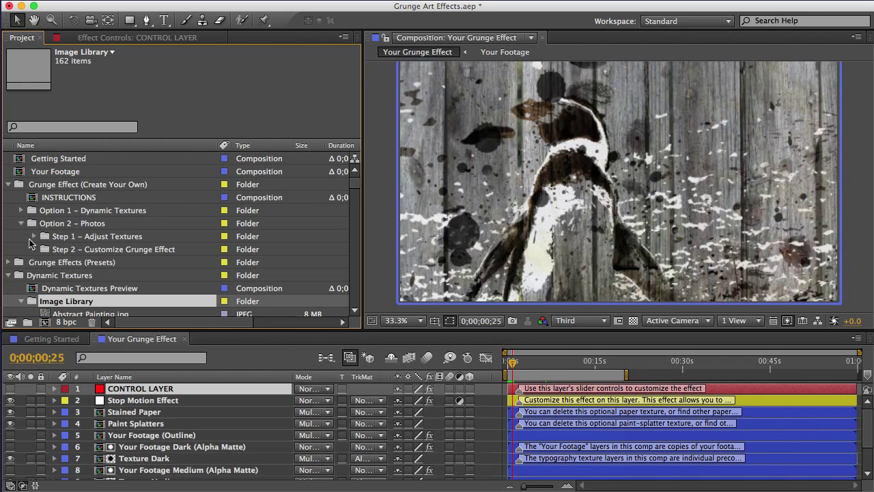
pyautogui.click(37, 235)
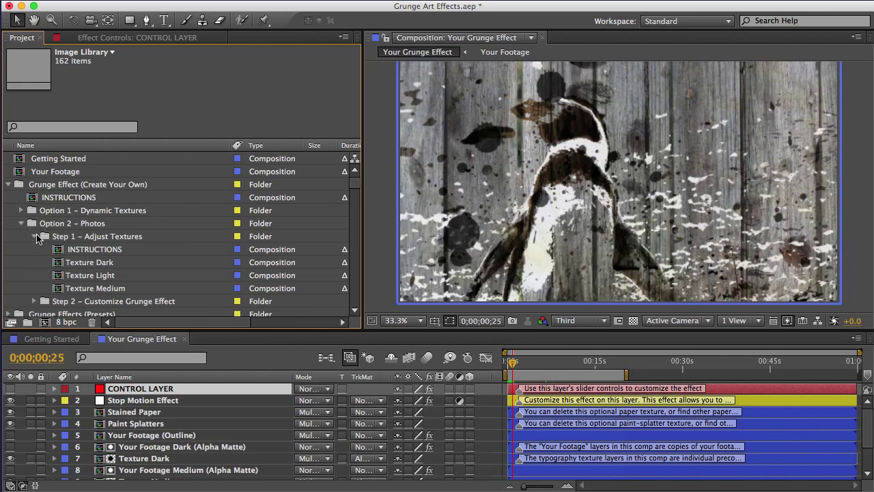
# - Open the Texture Light comp and inspect its Light Photo 1, 2 and 3 layers
pyautogui.doubleClick(90, 276)
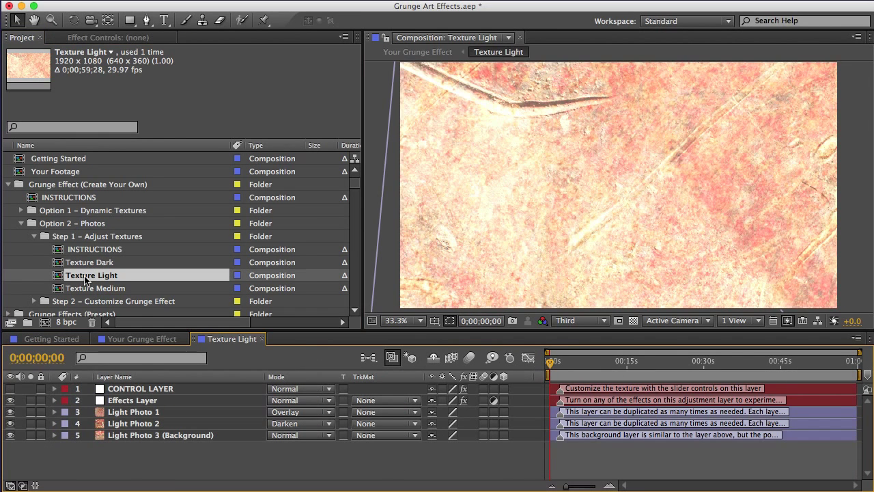
pyautogui.click(141, 424)
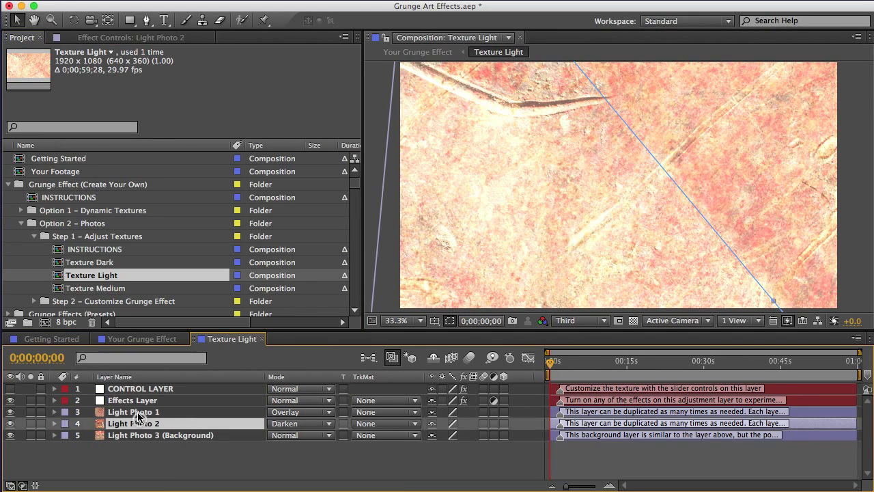
pyautogui.click(136, 413)
pyautogui.click(141, 435)
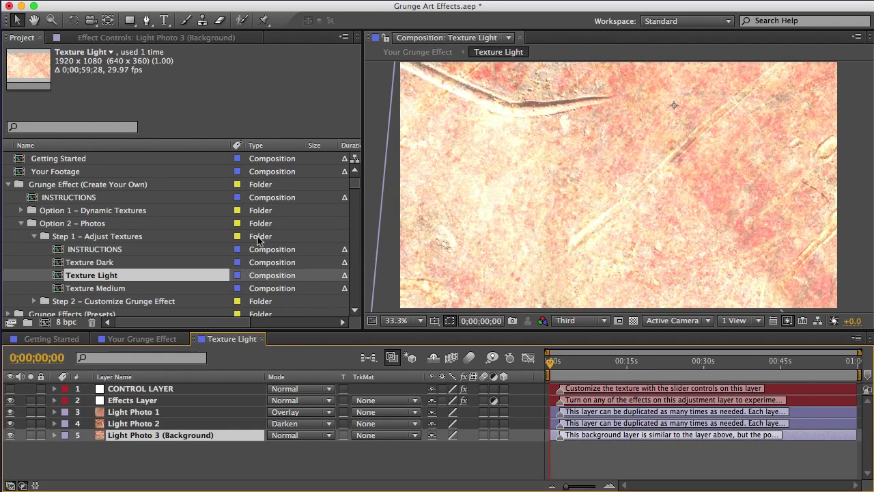
# - Find and select Newspaper 1.jpg in the Project panel's image library
pyautogui.moveTo(357, 182); pyautogui.dragTo(364, 248)
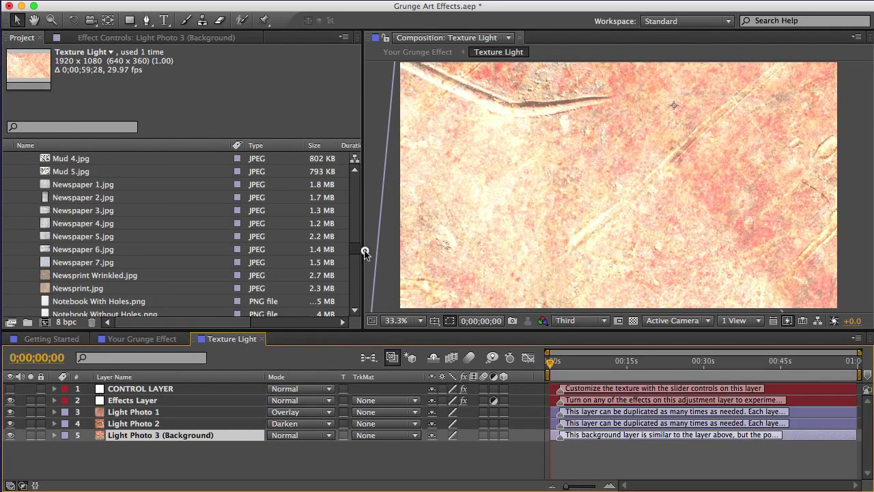
pyautogui.click(75, 186)
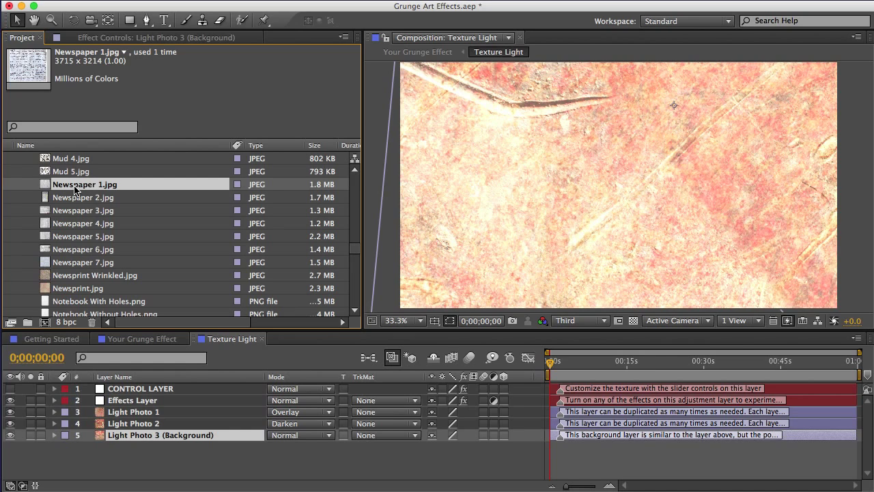
pyautogui.click(132, 437)
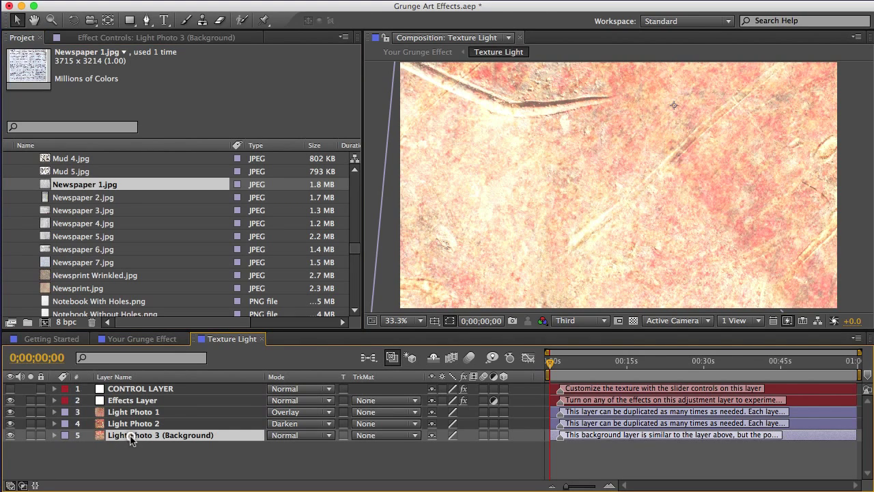
pyautogui.click(92, 190)
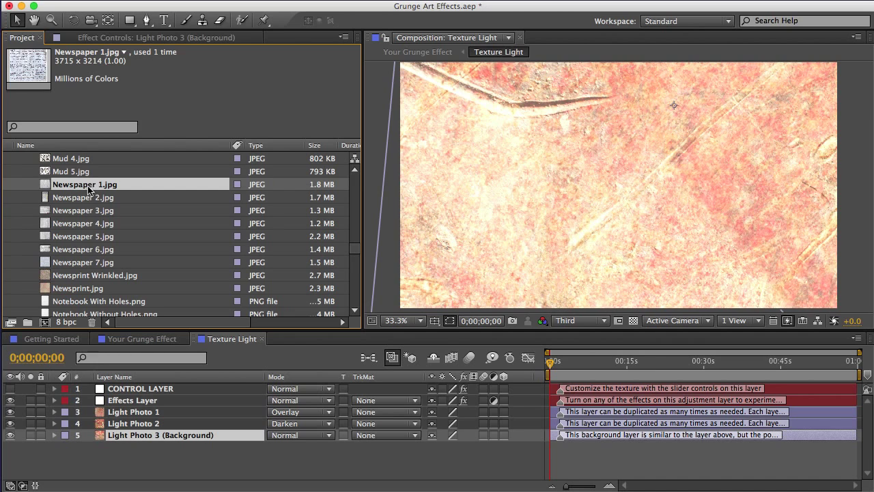
# - Replace Light Photo 3 (Background), 2 and 1 with Newspaper 1.jpg, 2.jpg and 3.jpg
pyautogui.moveTo(89, 190); pyautogui.dragTo(134, 441)
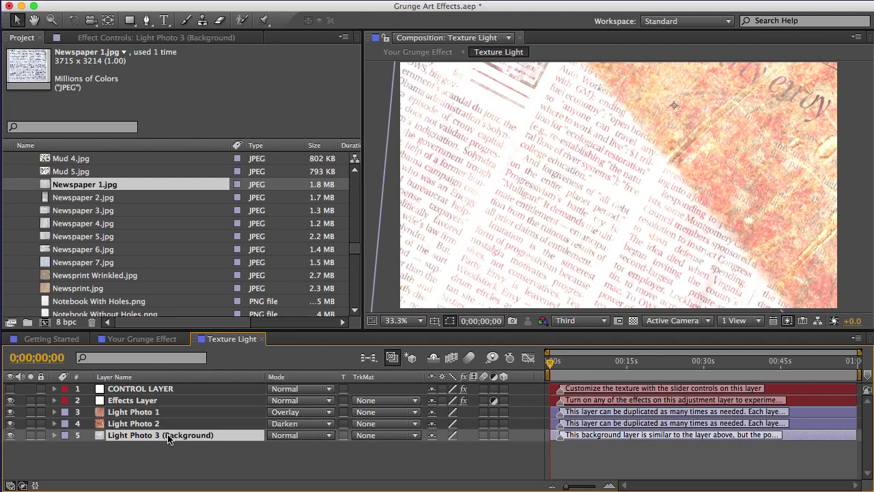
pyautogui.click(132, 424)
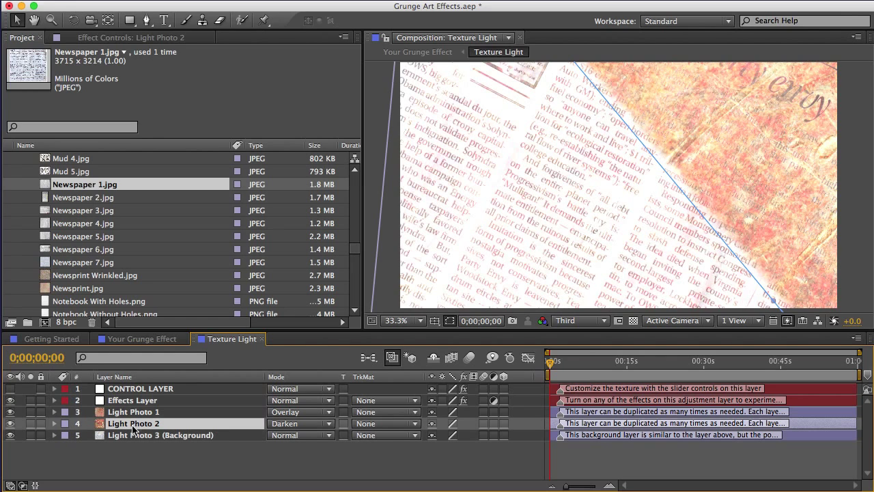
pyautogui.click(87, 202)
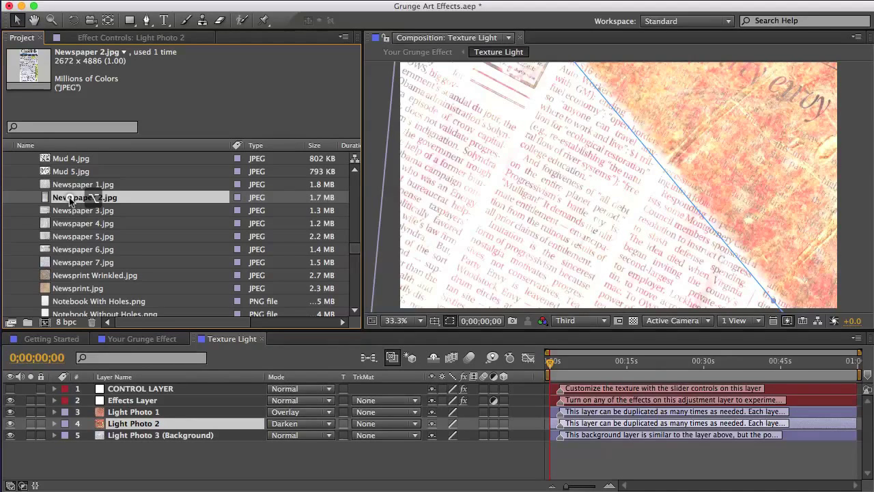
pyautogui.moveTo(69, 197); pyautogui.dragTo(127, 424)
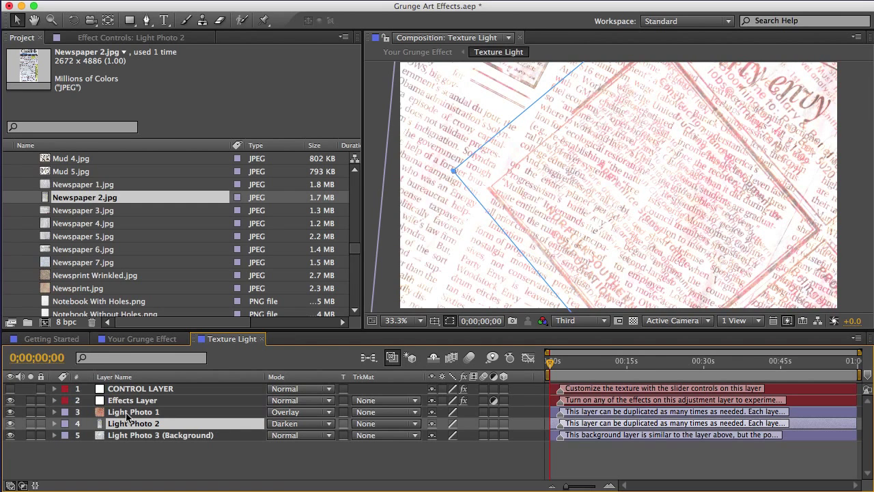
pyautogui.click(130, 412)
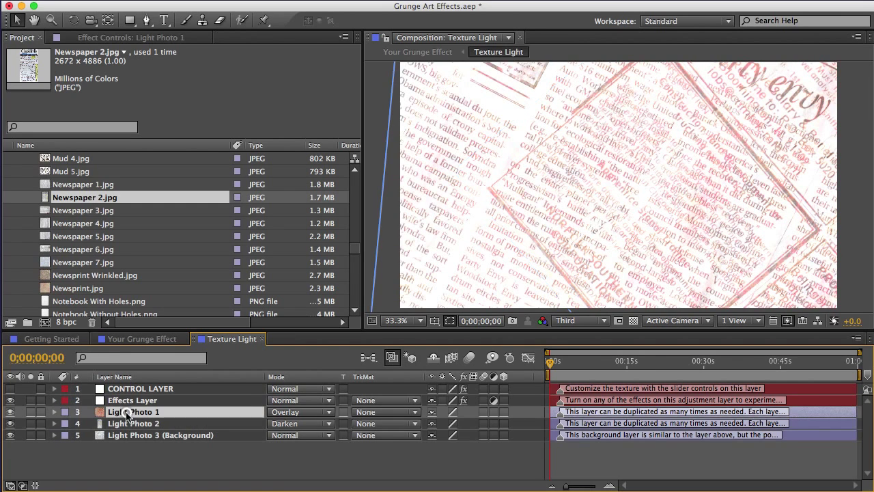
pyautogui.moveTo(82, 210); pyautogui.dragTo(128, 414)
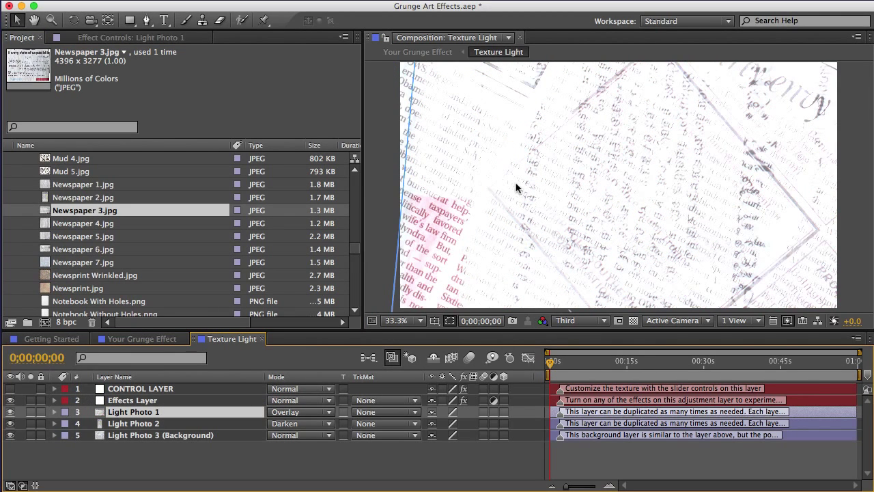
# - Lower Texture Light's control layer Lightness from 30 to -12 for darker newsprint
pyautogui.moveTo(548, 362); pyautogui.dragTo(523, 363)
pyautogui.click(201, 390)
pyautogui.click(117, 40)
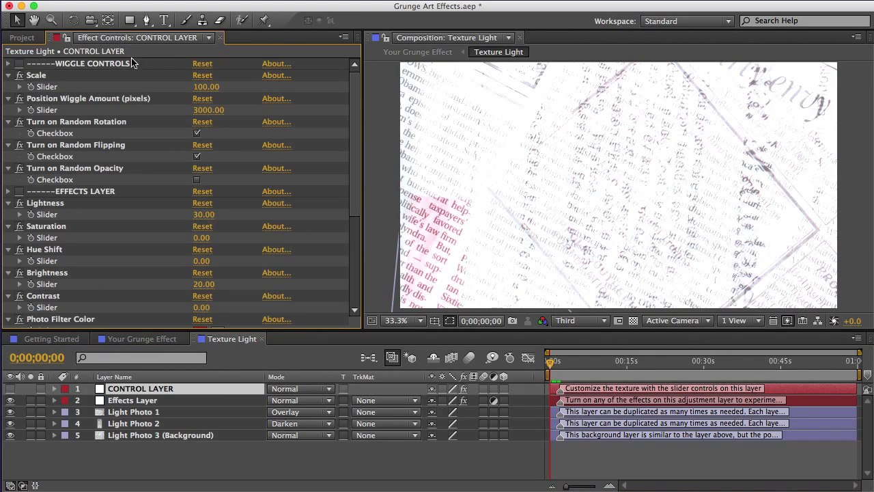
pyautogui.moveTo(198, 213); pyautogui.dragTo(175, 215)
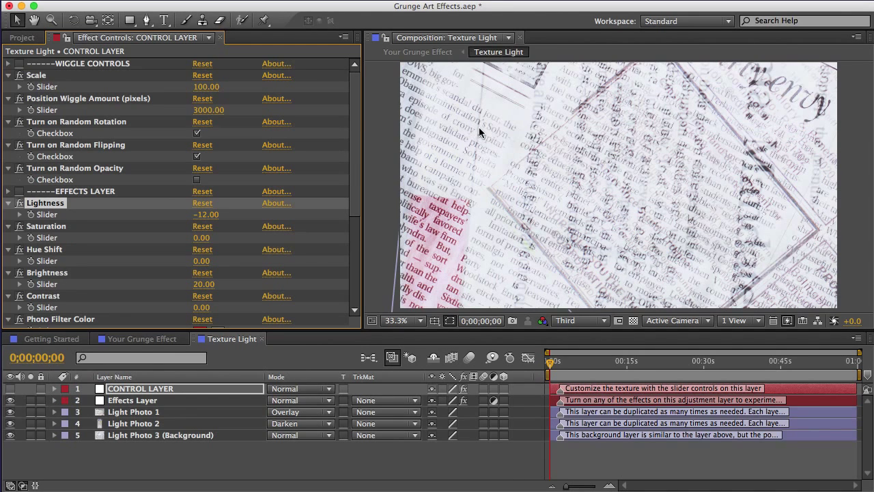
pyautogui.click(22, 37)
pyautogui.moveTo(355, 249); pyautogui.dragTo(355, 176)
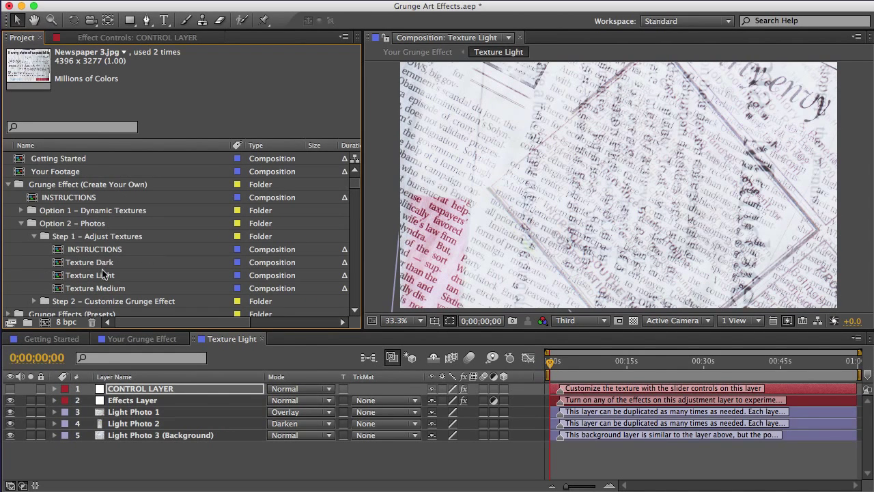
# - Open Texture Medium and swap Medium Photo 1, 2 and background to Watercolor Textures 1, 2 and 3.jpg
pyautogui.click(91, 288)
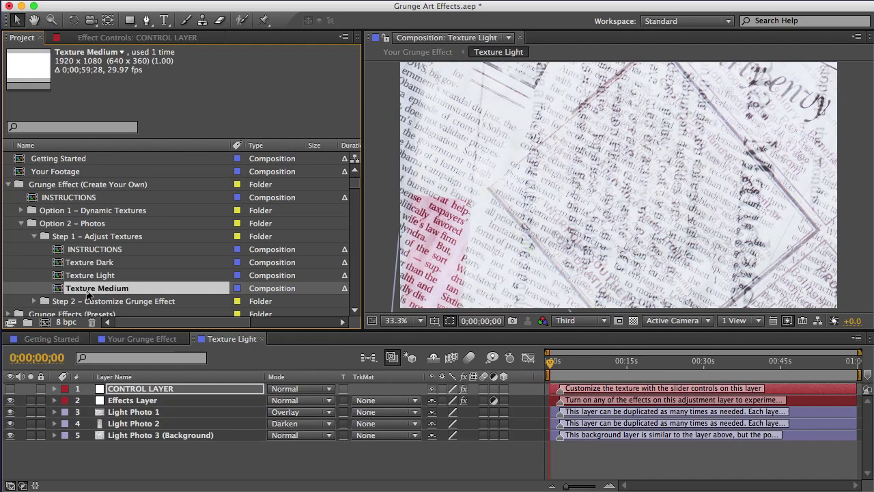
pyautogui.doubleClick(89, 290)
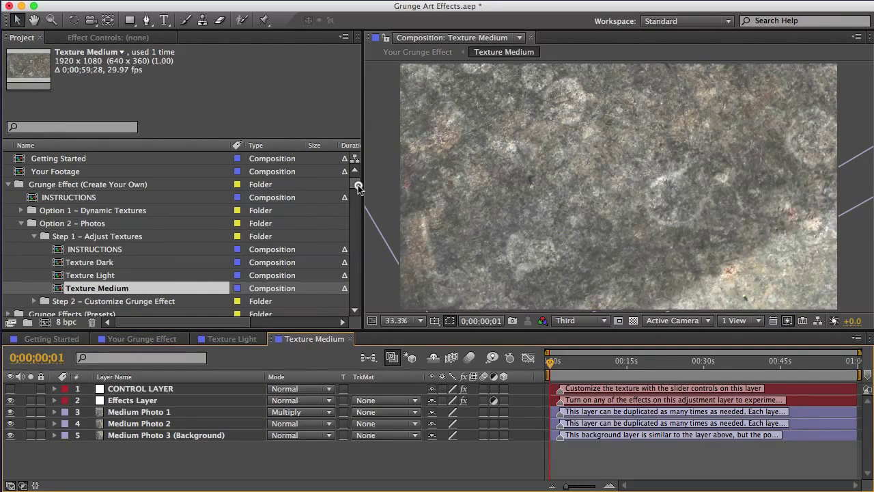
pyautogui.moveTo(358, 185); pyautogui.dragTo(360, 288)
pyautogui.scroll(-2, 360, 288)
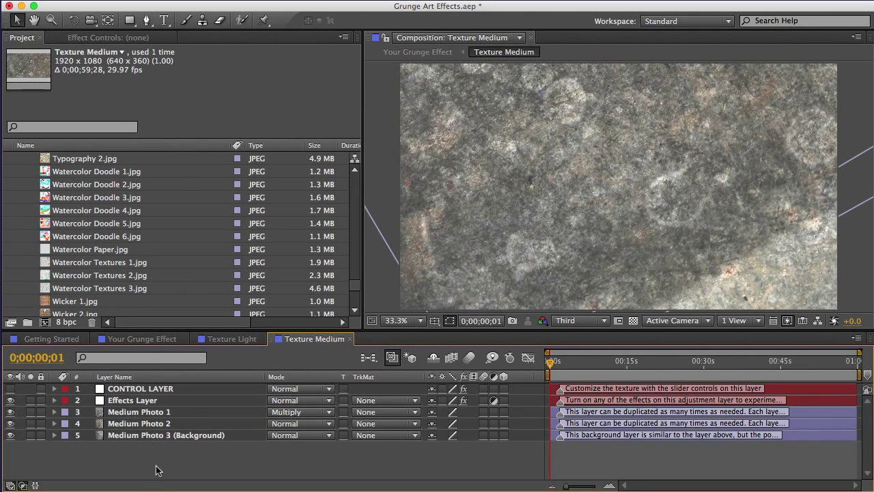
pyautogui.click(144, 412)
pyautogui.click(109, 265)
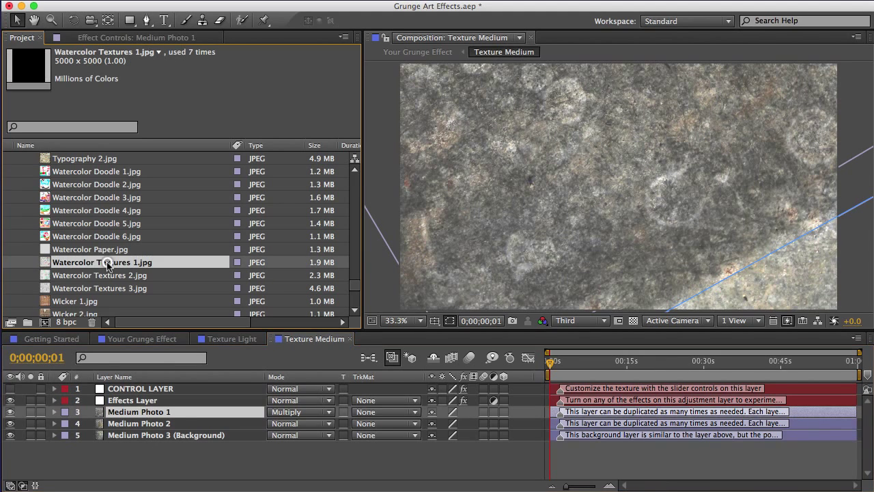
pyautogui.moveTo(81, 264); pyautogui.dragTo(123, 413)
pyautogui.click(138, 423)
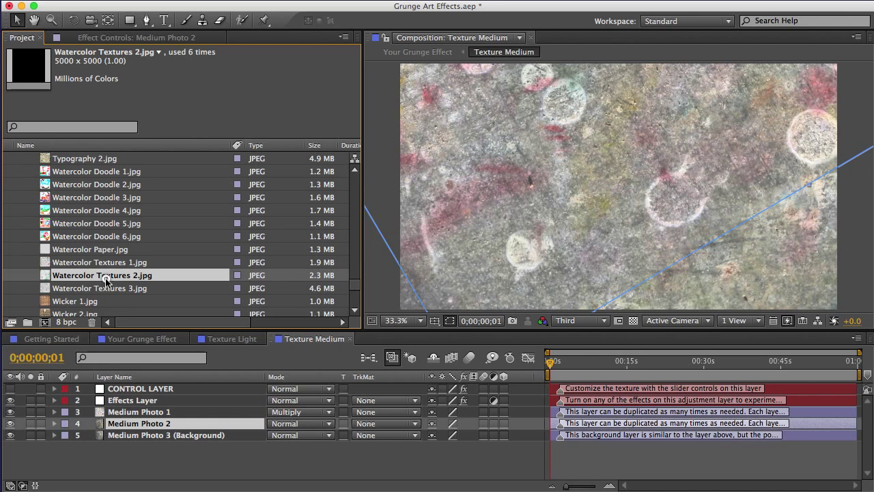
pyautogui.click(102, 276)
pyautogui.moveTo(102, 277); pyautogui.dragTo(145, 434)
pyautogui.moveTo(107, 288); pyautogui.dragTo(142, 438)
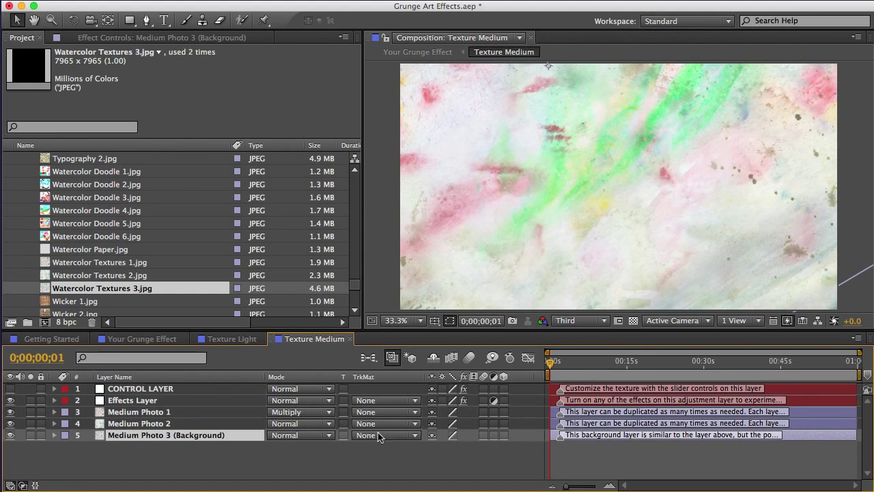
# - Set Medium Photo 2 to Multiply and duplicate the Medium Photo 1 layer
pyautogui.click(303, 423)
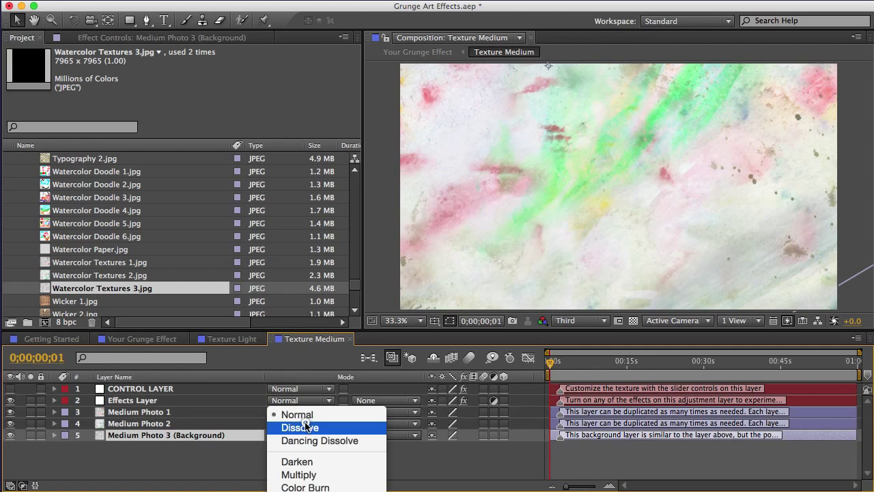
pyautogui.click(300, 474)
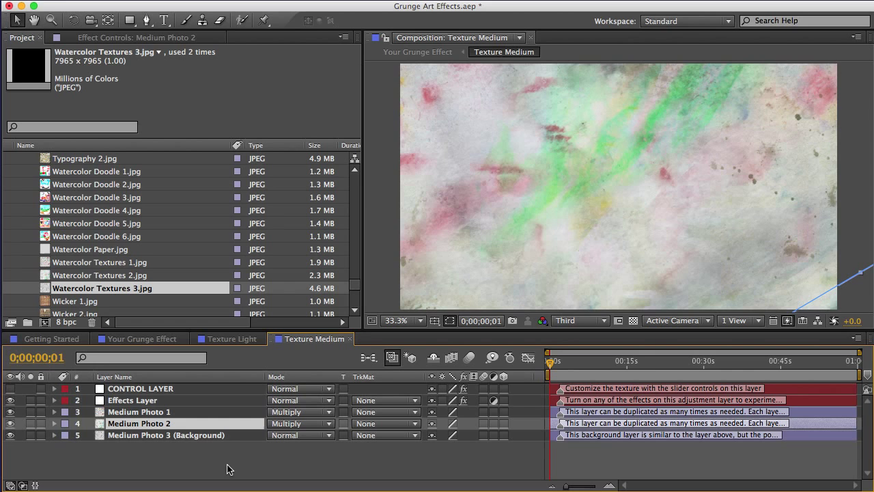
pyautogui.click(149, 413)
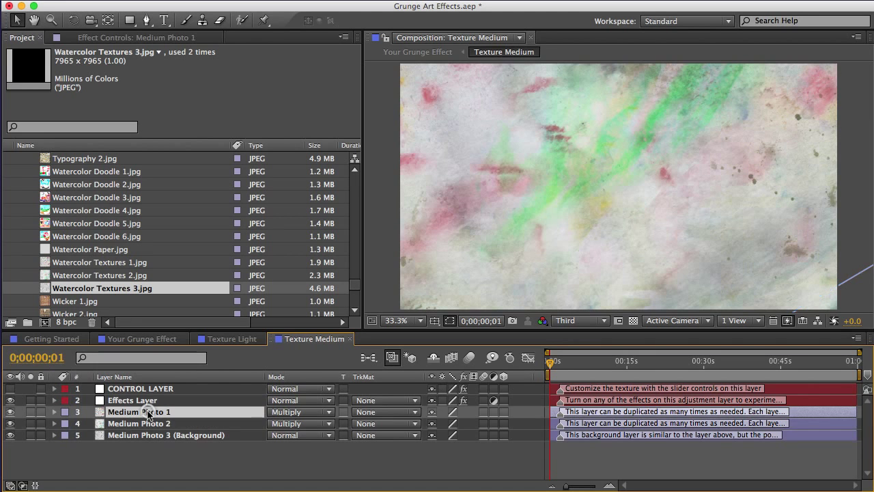
pyautogui.press('super+d')
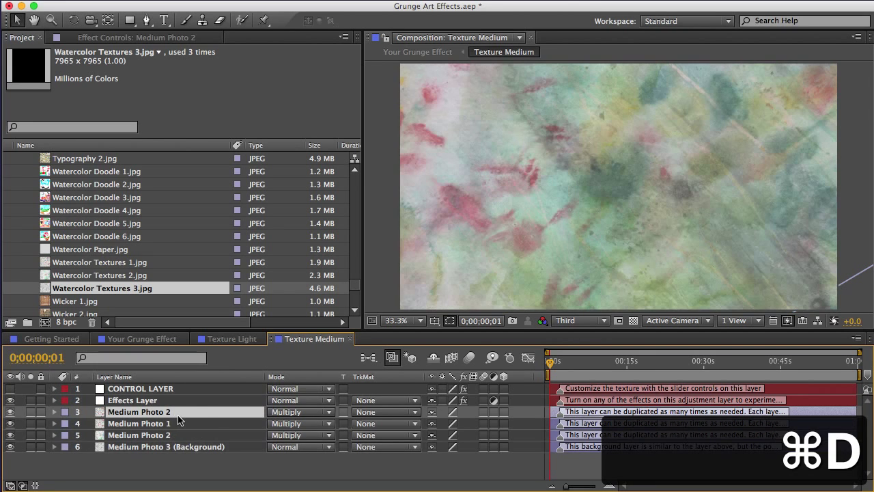
pyautogui.click(141, 424)
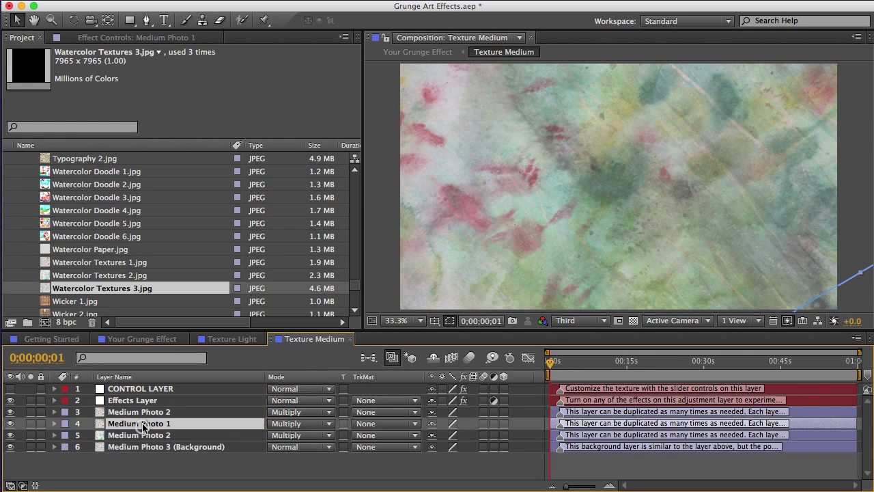
pyautogui.click(143, 413)
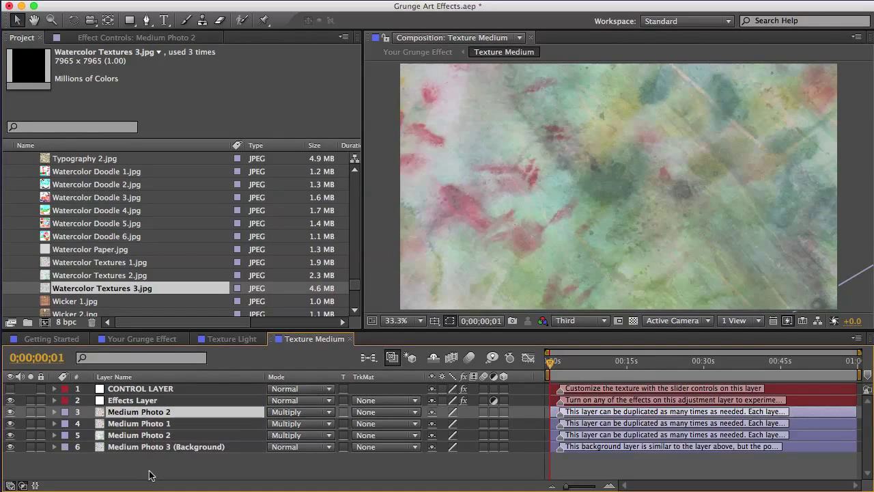
# - Raise the CONTROL LAYER Brightness from 20 to 27, then select Texture Dark in the Project panel
pyautogui.click(152, 475)
pyautogui.click(136, 390)
pyautogui.click(127, 39)
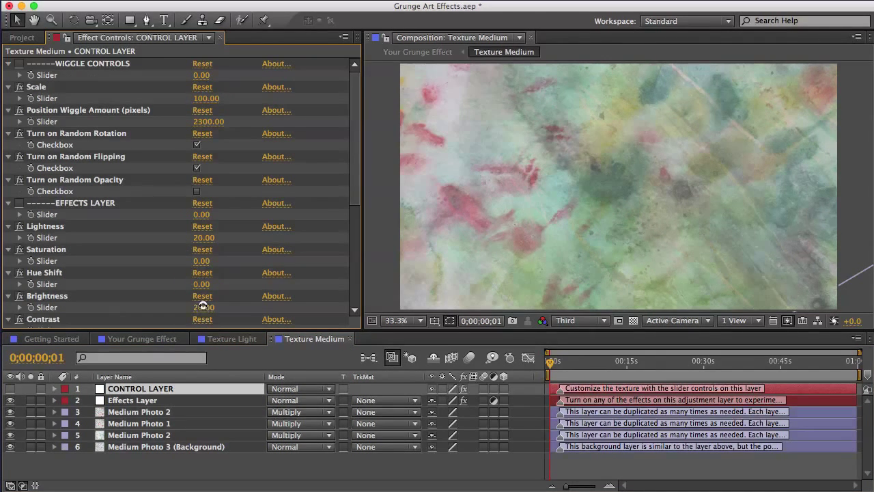
pyautogui.moveTo(202, 305); pyautogui.dragTo(207, 305)
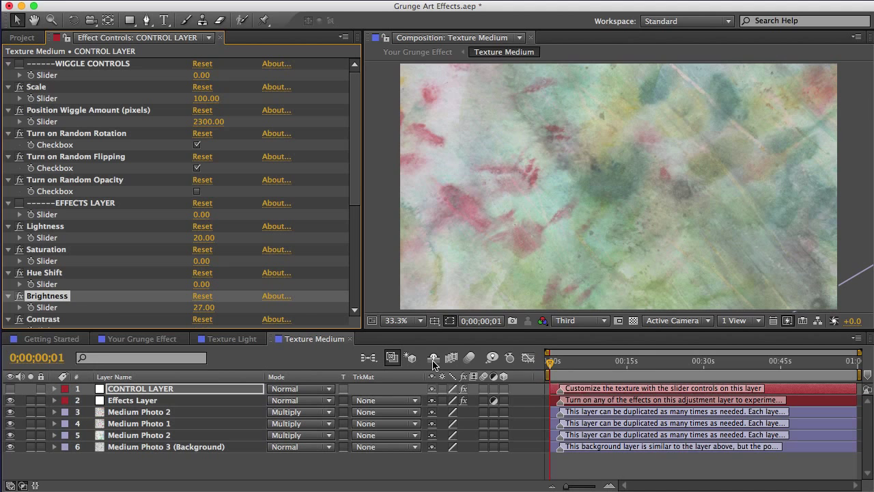
pyautogui.click(31, 38)
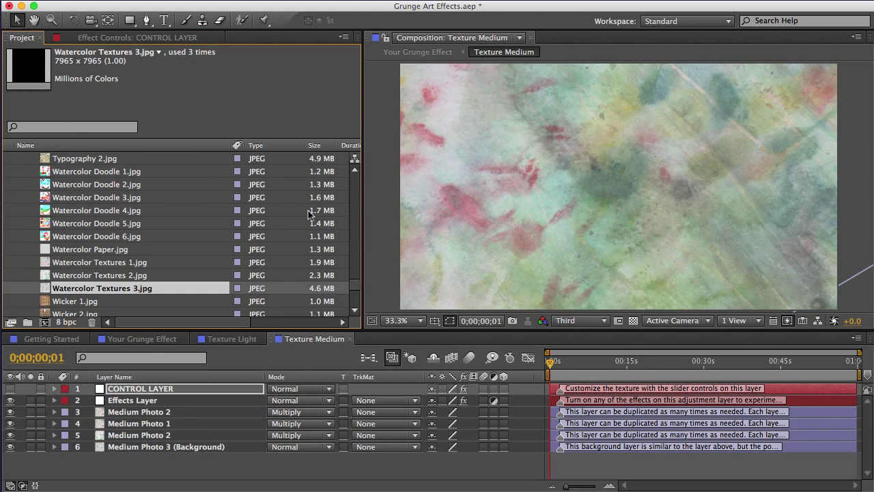
pyautogui.moveTo(351, 285); pyautogui.dragTo(351, 173)
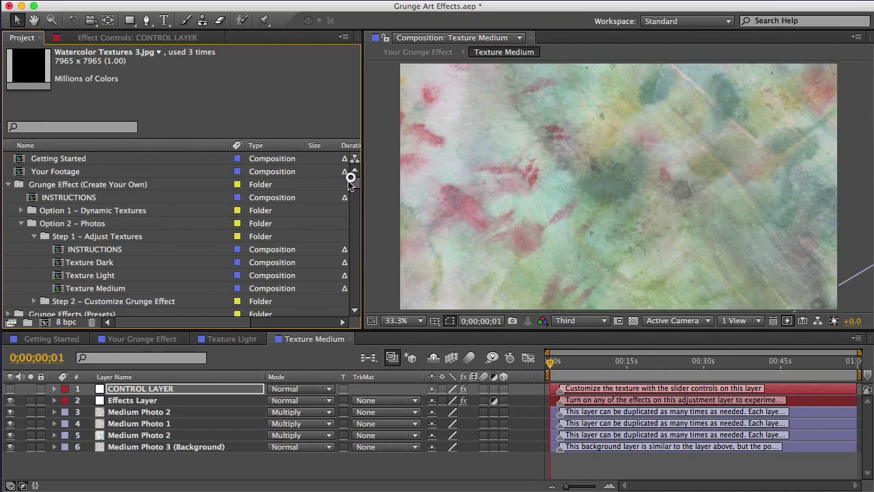
pyautogui.click(106, 266)
# - Open Texture Dark and swap Dark Photo 1, 2 and background to Watercolor Doodle 1, 2 and 3
pyautogui.doubleClick(88, 263)
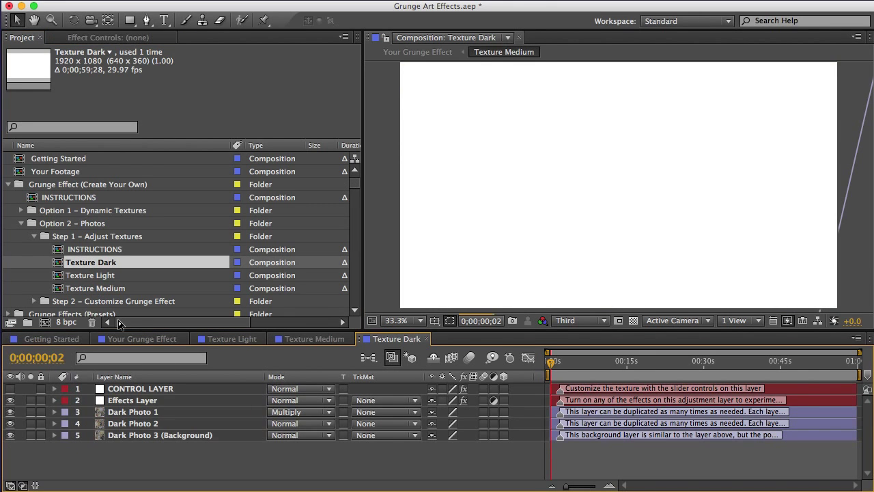
pyautogui.moveTo(352, 183); pyautogui.dragTo(352, 284)
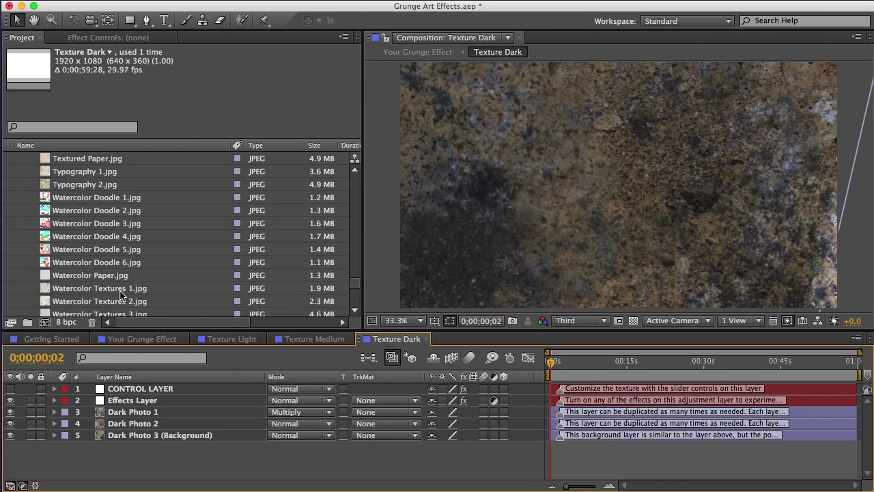
pyautogui.click(134, 412)
pyautogui.moveTo(78, 197); pyautogui.dragTo(126, 413)
pyautogui.click(130, 424)
pyautogui.click(87, 213)
pyautogui.moveTo(87, 212)
pyautogui.mouseDown()
pyautogui.moveTo(74, 210)
pyautogui.moveTo(121, 426)
pyautogui.mouseUp()
pyautogui.click(118, 435)
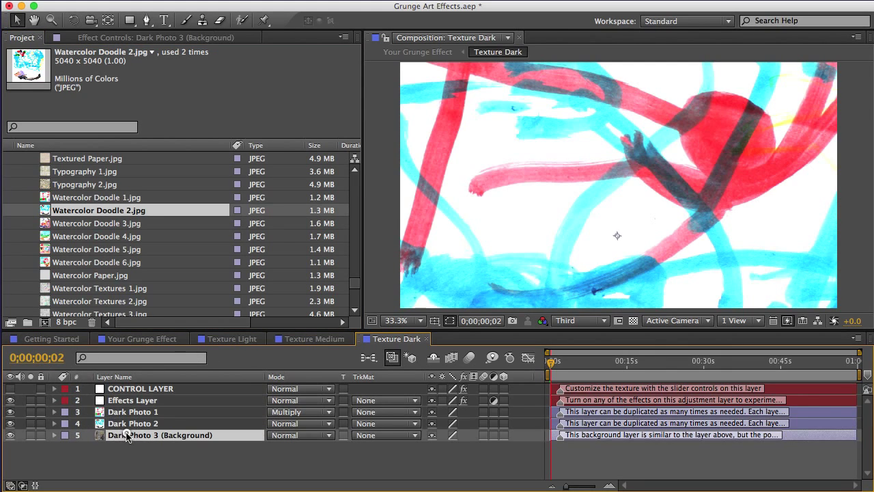
pyautogui.click(78, 224)
pyautogui.moveTo(78, 224); pyautogui.dragTo(116, 435)
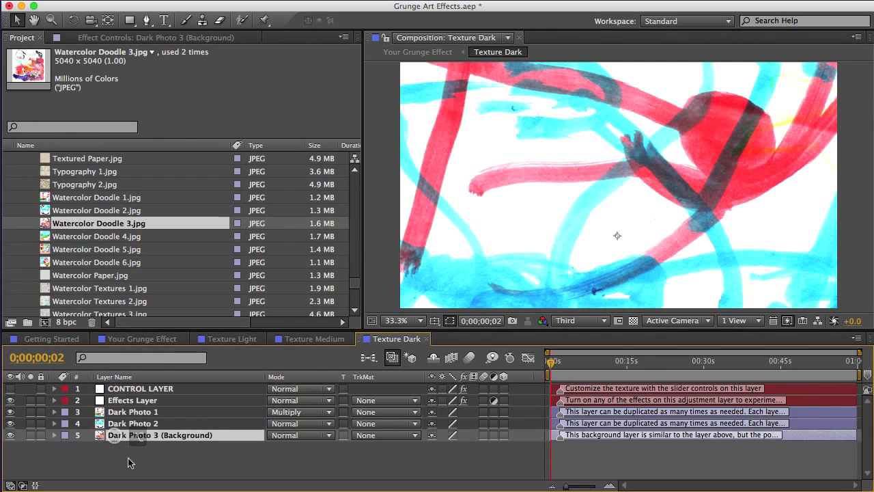
# - Set the Dark Photo 2 layer to Multiply blending
pyautogui.click(247, 423)
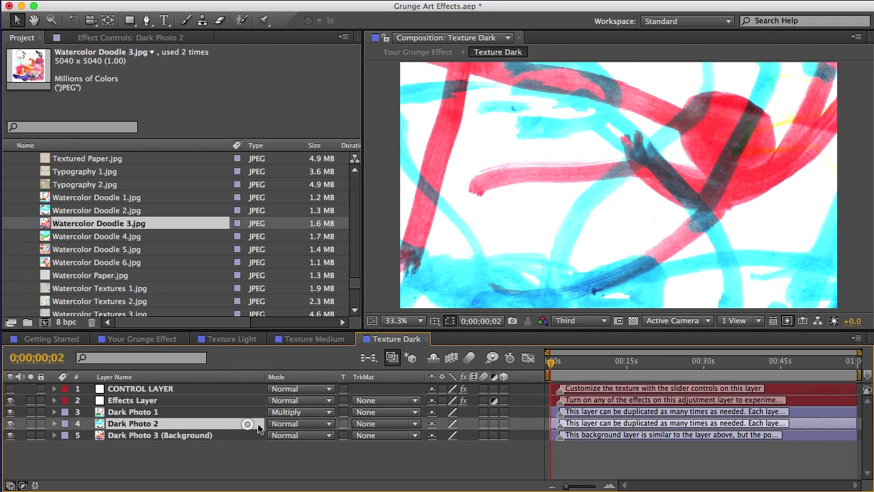
pyautogui.click(290, 425)
pyautogui.click(298, 475)
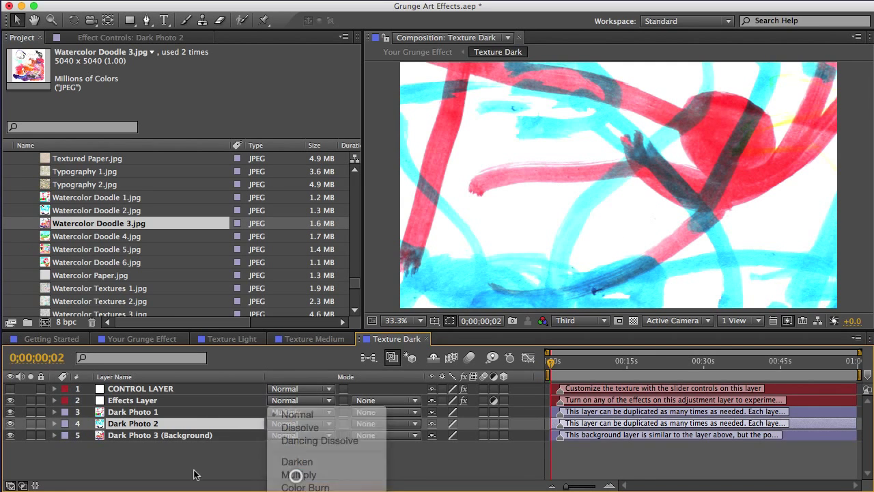
# - Duplicate Dark Photo 1 twice and swap the copies to Watercolor Doodle 4 and 5
pyautogui.click(138, 414)
pyautogui.press('super+d')
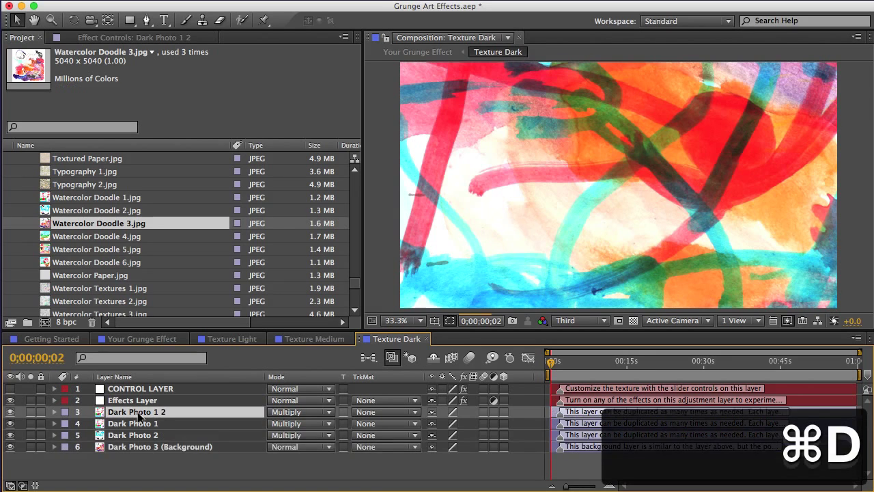
pyautogui.press('super+d')
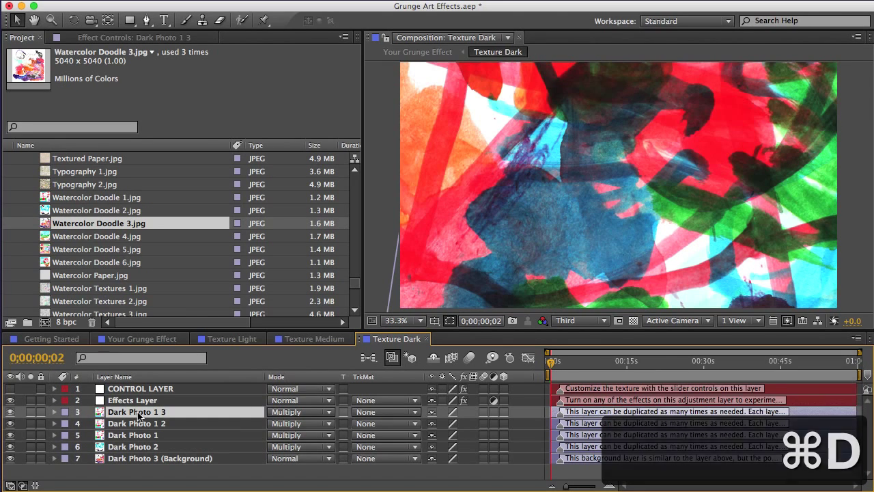
pyautogui.moveTo(85, 236)
pyautogui.mouseDown()
pyautogui.moveTo(94, 239)
pyautogui.moveTo(134, 415)
pyautogui.mouseUp()
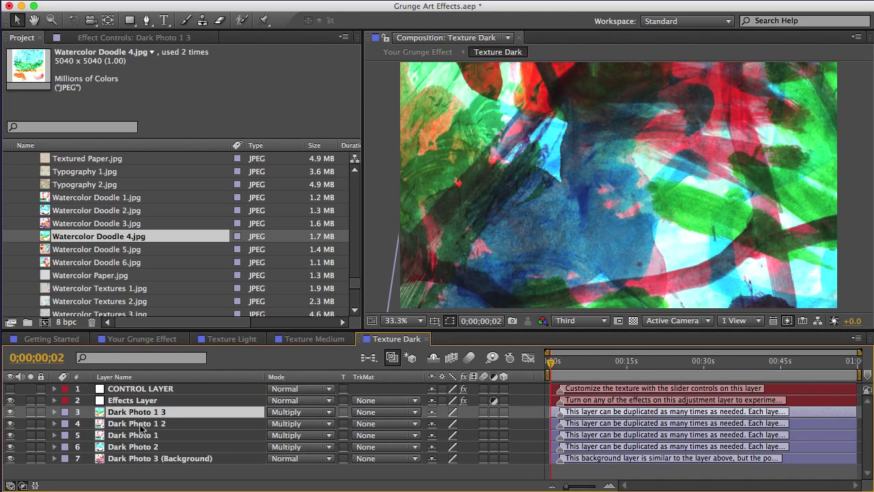
pyautogui.click(136, 423)
pyautogui.click(85, 250)
pyautogui.moveTo(82, 253)
pyautogui.mouseDown()
pyautogui.moveTo(120, 413)
pyautogui.moveTo(139, 421)
pyautogui.mouseUp()
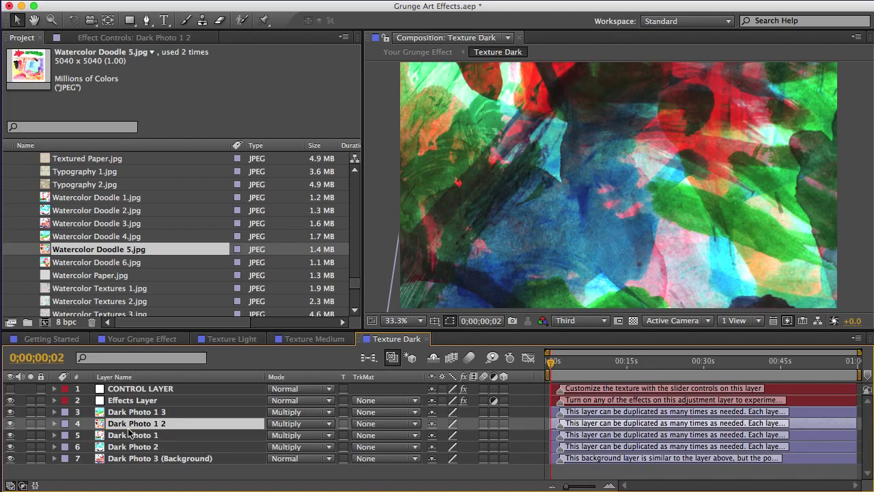
pyautogui.moveTo(550, 363); pyautogui.dragTo(563, 369)
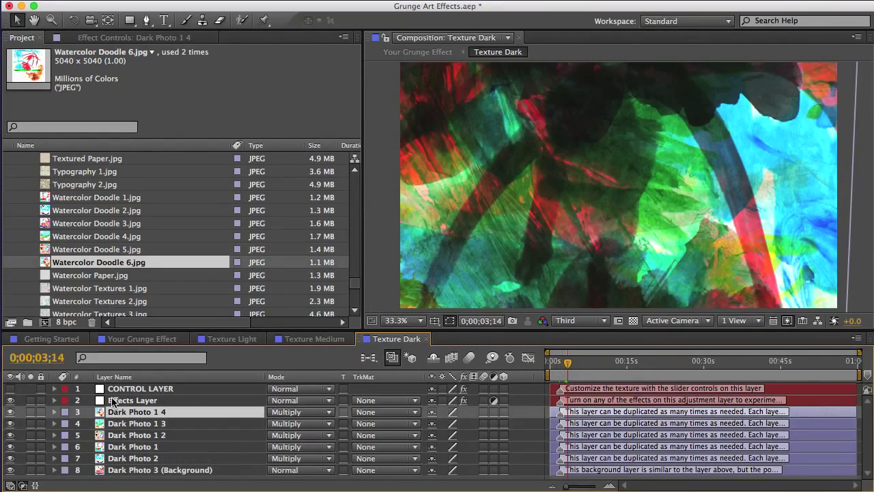
# - Preview the wiggling textures and inspect the CONTROL LAYER and Dark Photo 3 (Background) layers
pyautogui.click(121, 390)
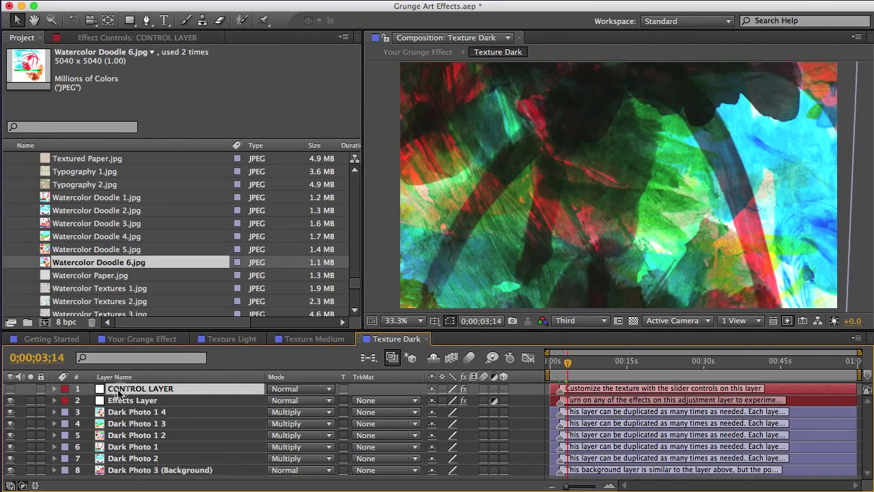
pyautogui.click(121, 37)
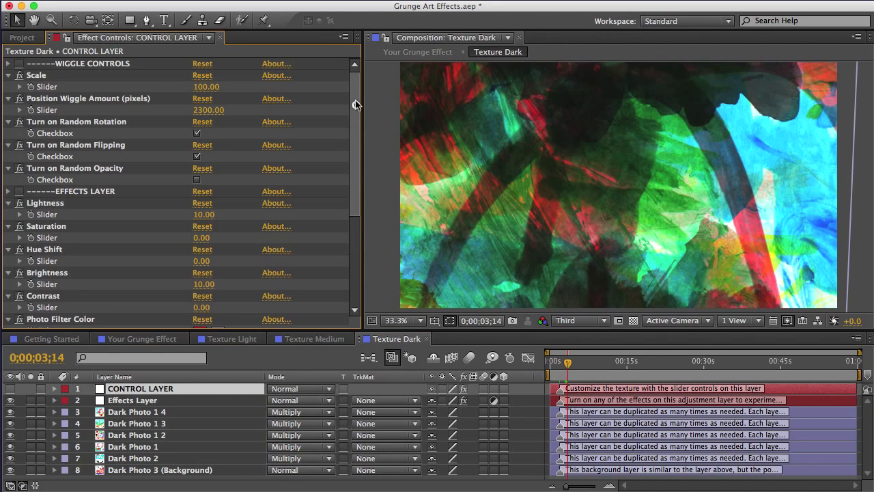
pyautogui.moveTo(356, 100)
pyautogui.mouseDown()
pyautogui.moveTo(355, 189)
pyautogui.moveTo(351, 97)
pyautogui.mouseUp()
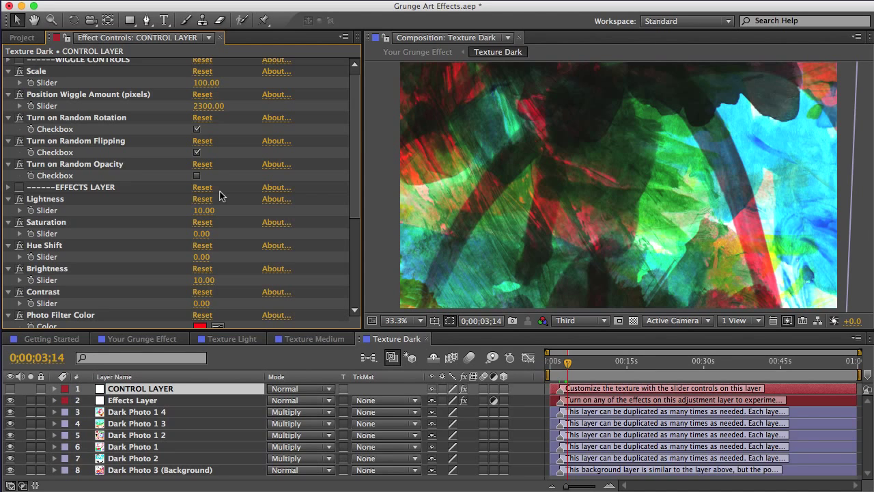
pyautogui.scroll(-4, 571, 232)
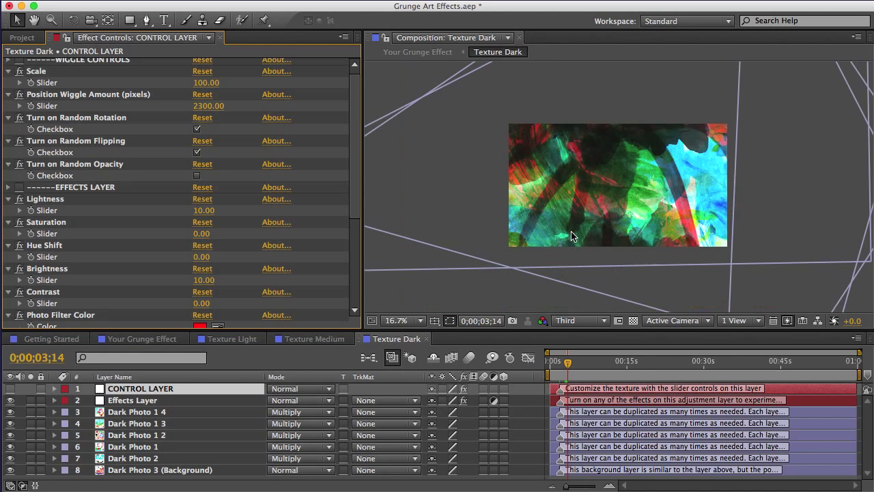
pyautogui.click(566, 364)
pyautogui.moveTo(567, 364)
pyautogui.mouseDown()
pyautogui.moveTo(554, 365)
pyautogui.moveTo(570, 367)
pyautogui.mouseUp()
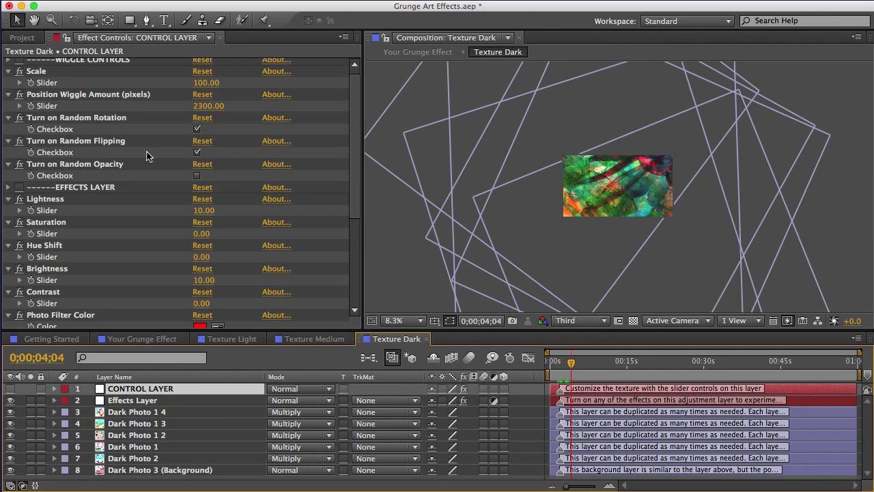
pyautogui.click(70, 94)
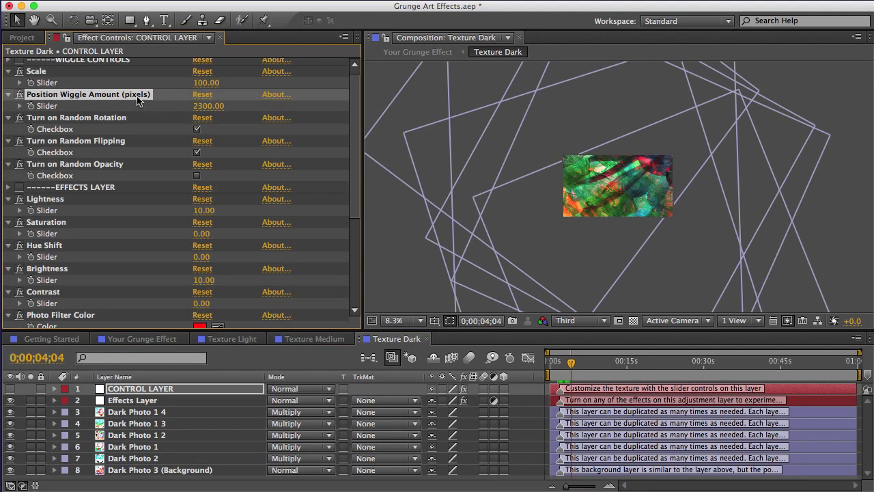
pyautogui.click(166, 470)
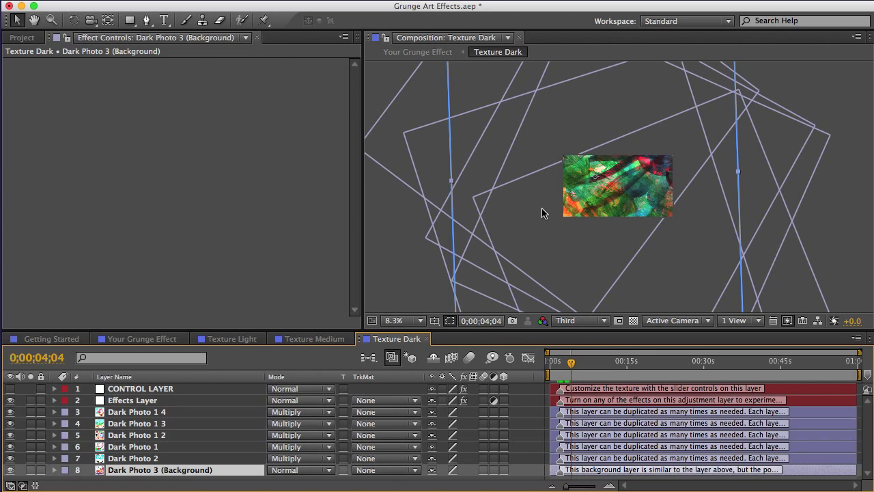
# - Lower the CONTROL LAYER texture Scale to 99, toggling random rotation off and back on
pyautogui.click(181, 388)
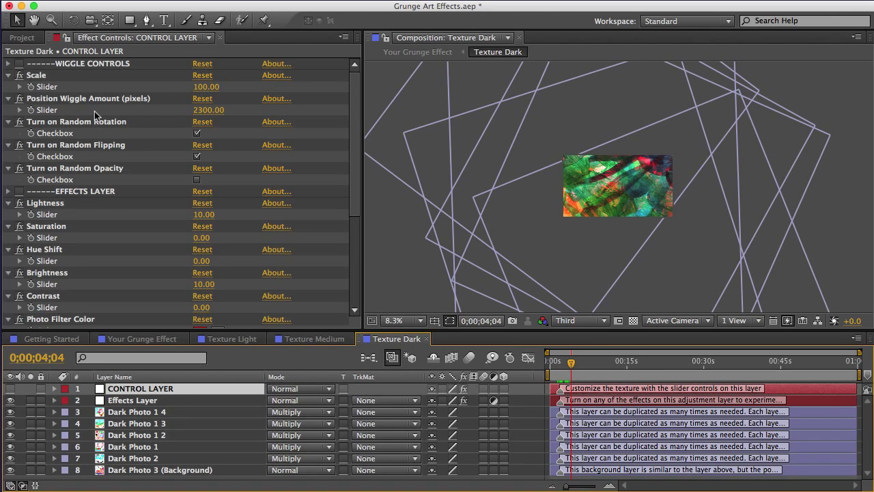
pyautogui.moveTo(203, 87); pyautogui.dragTo(217, 102)
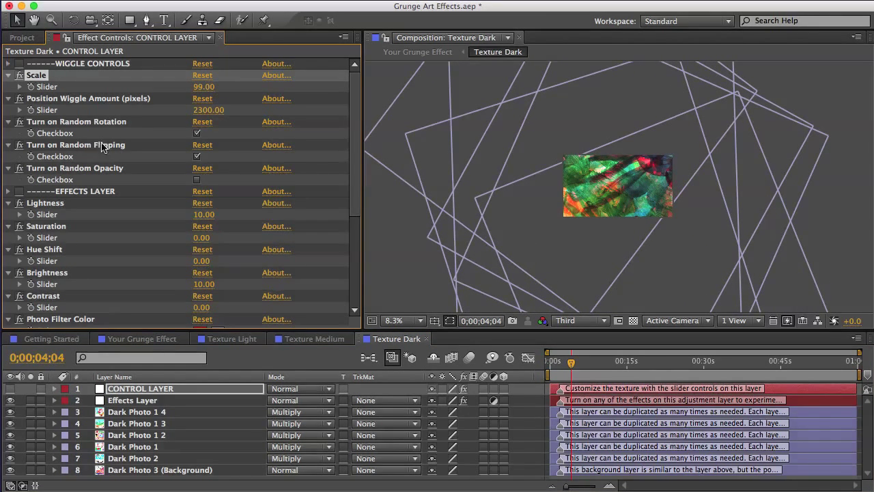
pyautogui.click(197, 133)
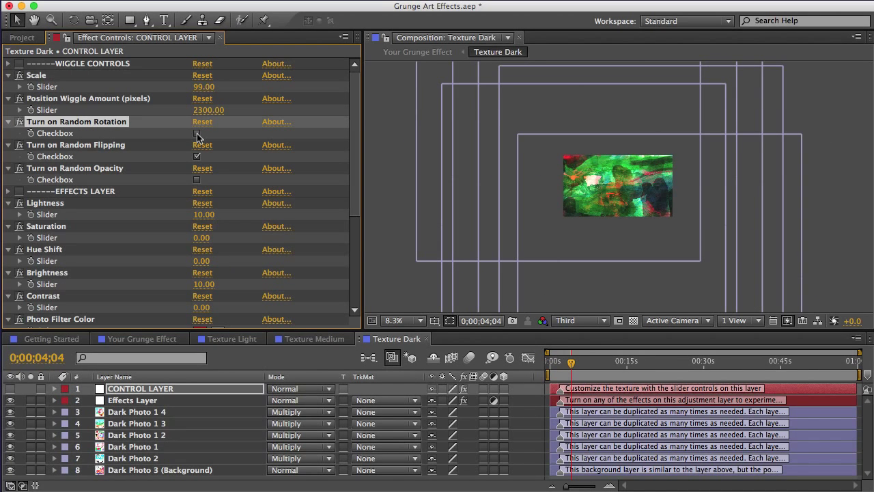
pyautogui.click(197, 134)
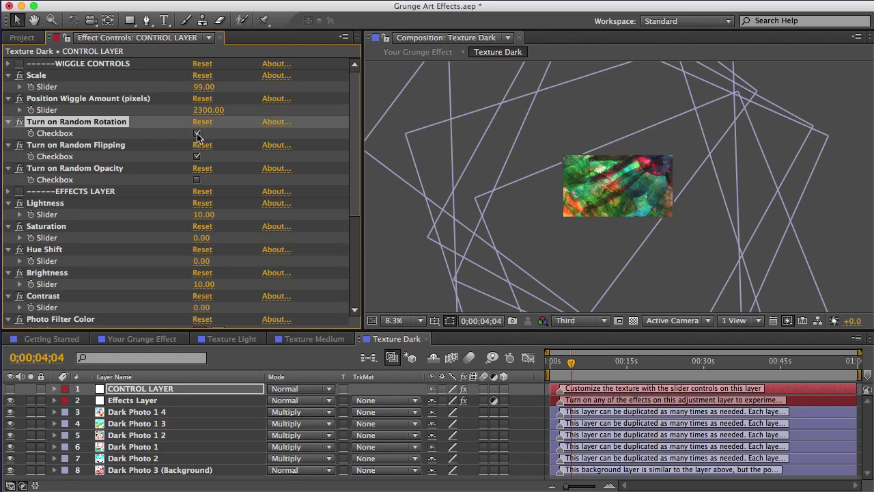
pyautogui.moveTo(355, 196); pyautogui.dragTo(355, 241)
# - Look through the EFFECTS LAYER and LAYER BLINKING groups, then select the Step 2 – Customize Grunge Effect folder
pyautogui.click(113, 106)
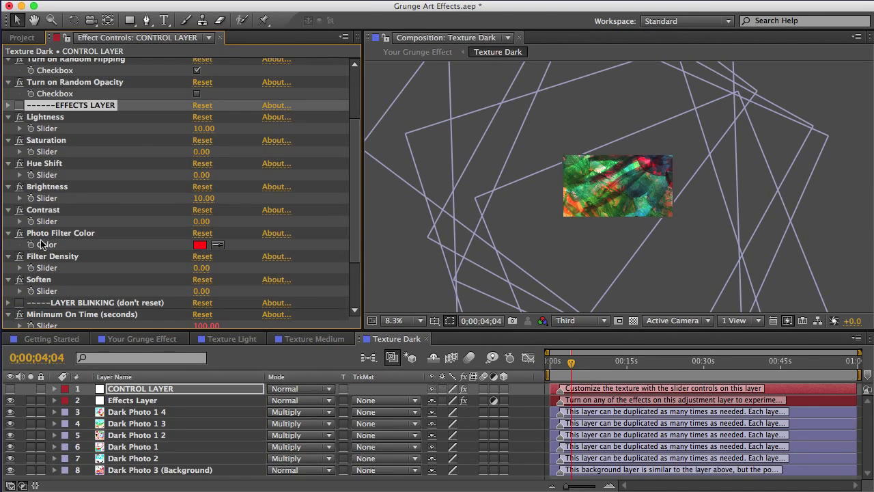
pyautogui.moveTo(357, 211); pyautogui.dragTo(352, 283)
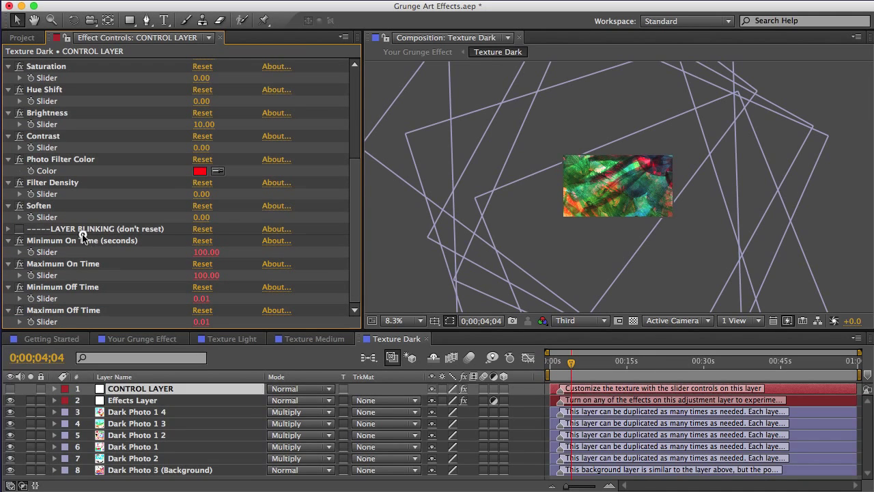
pyautogui.click(76, 230)
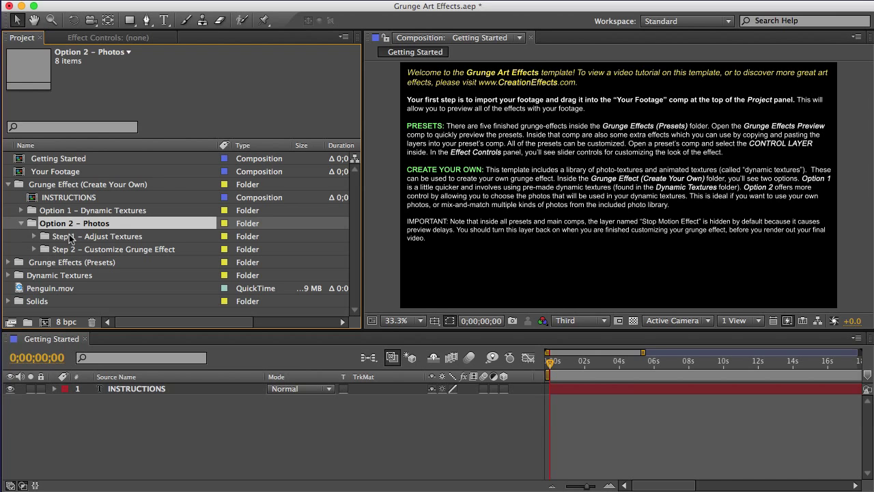
pyautogui.click(40, 251)
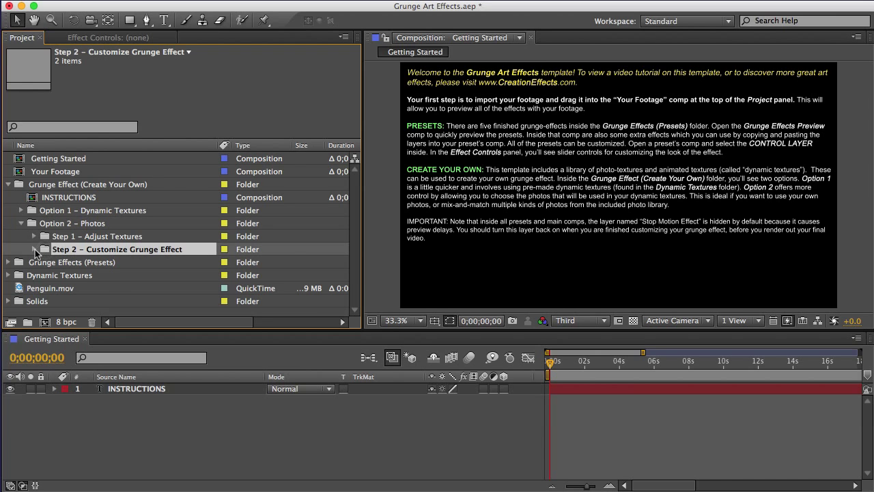
# - Open the Your Grunge Effect composition from Step 2 and play a preview
pyautogui.click(34, 250)
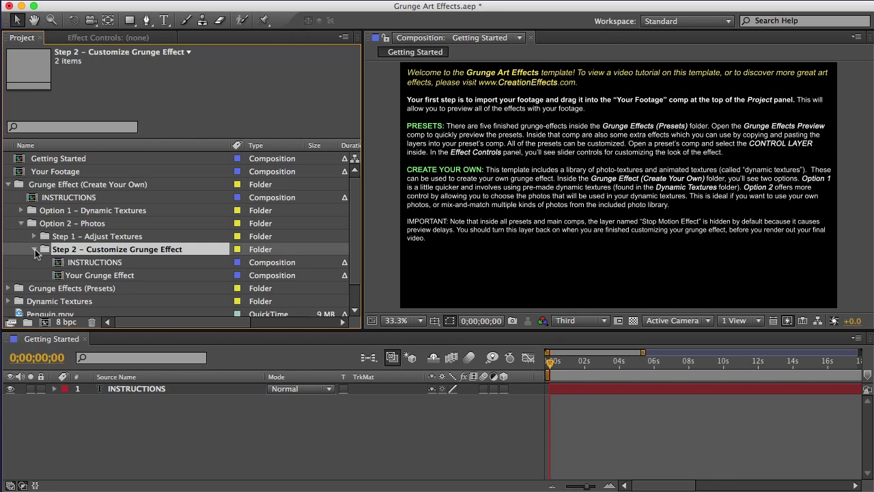
pyautogui.click(104, 276)
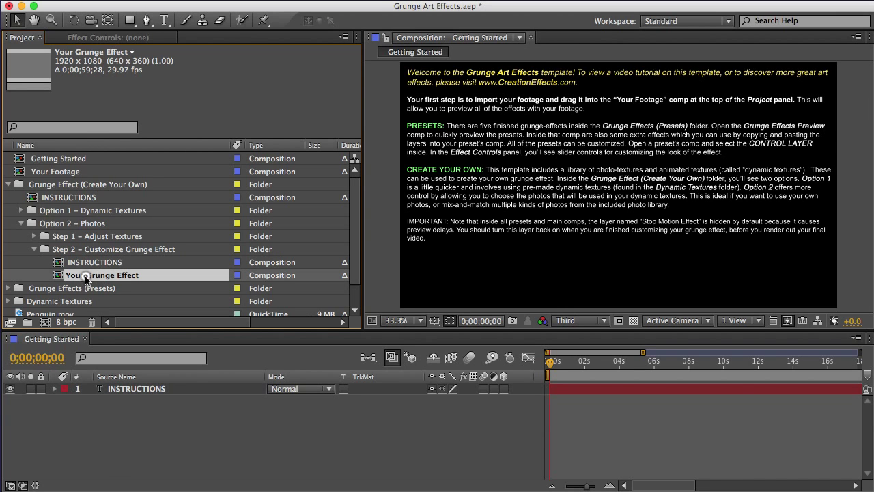
pyautogui.doubleClick(85, 277)
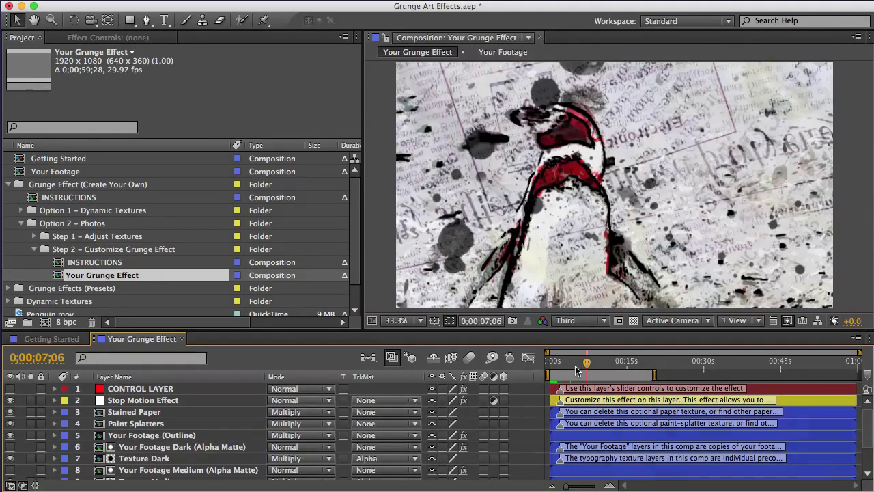
pyautogui.press('space')
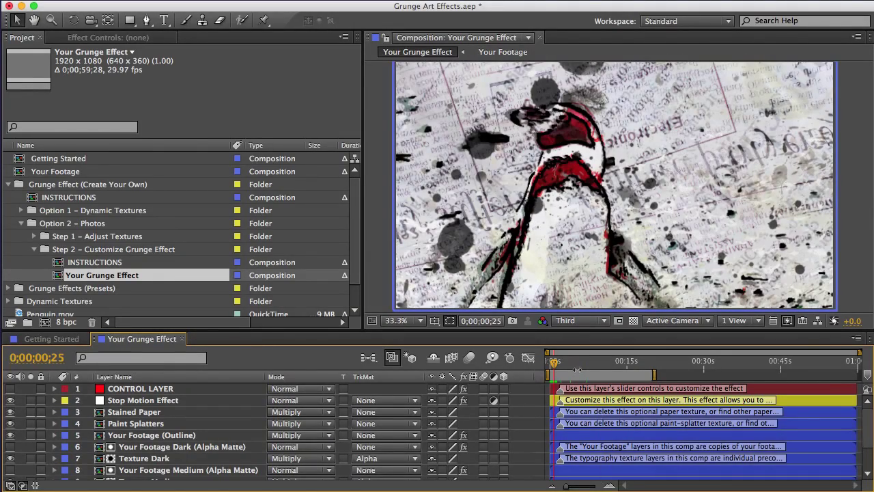
# - Solo the Stained Paper layer and move forward in time to check its texture
pyautogui.click(133, 416)
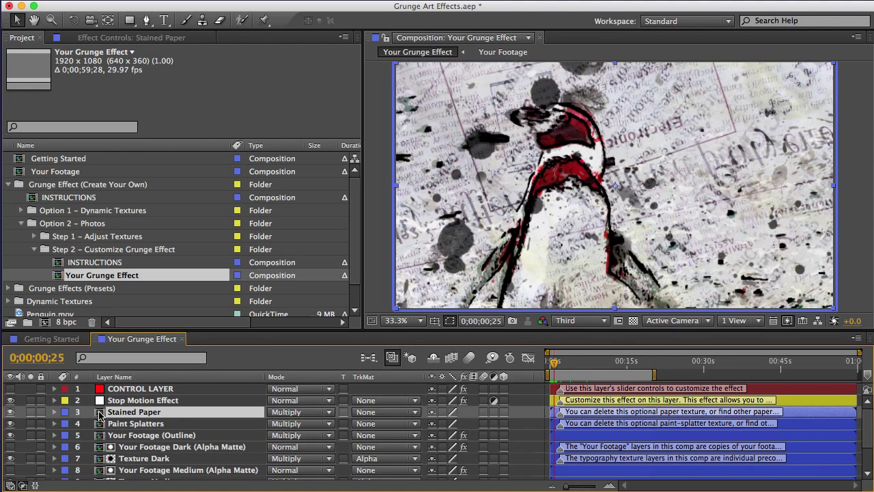
pyautogui.click(31, 411)
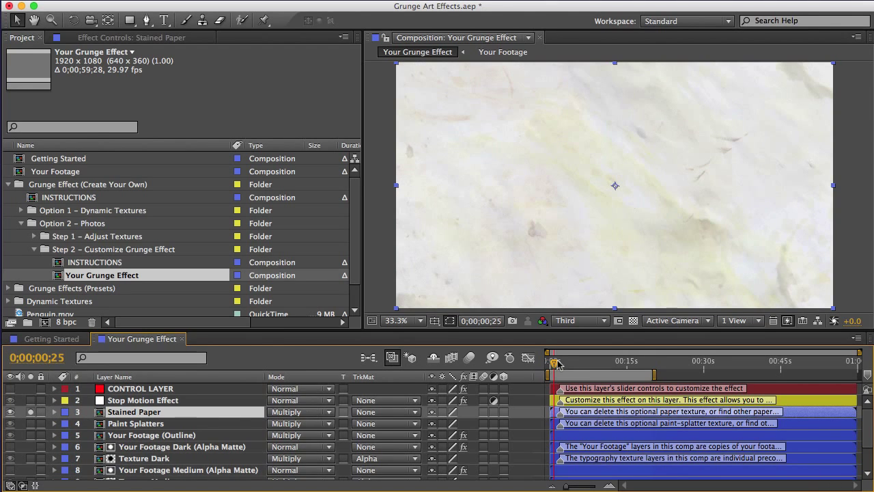
pyautogui.moveTo(561, 366); pyautogui.dragTo(573, 367)
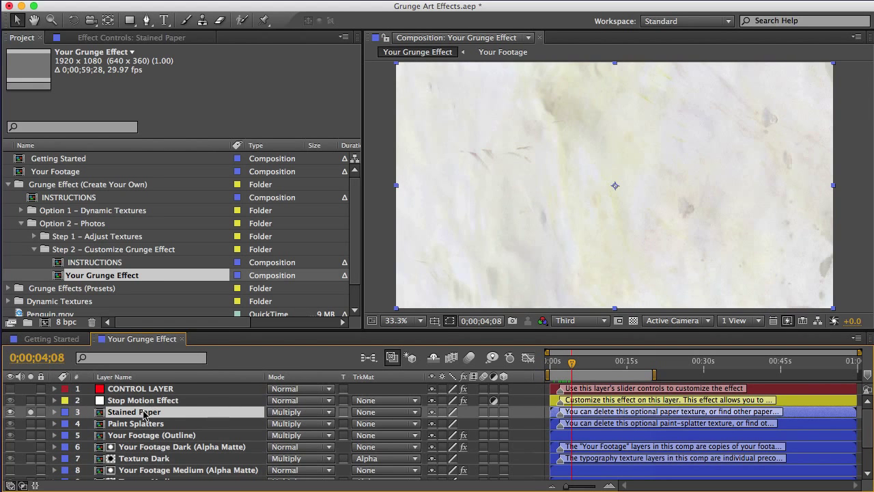
# - Delete the Stained Paper layer and expand the Dynamic Textures > Paper Textures folders
pyautogui.press('Delete')
pyautogui.click(9, 301)
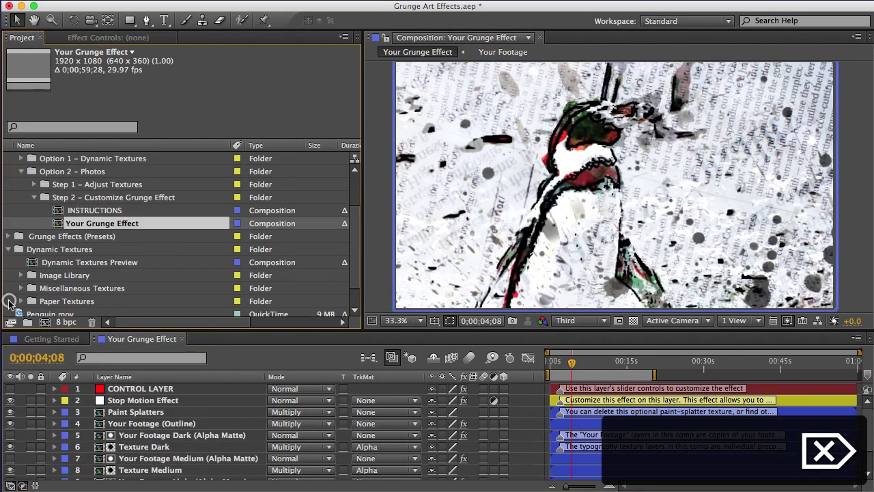
pyautogui.click(24, 302)
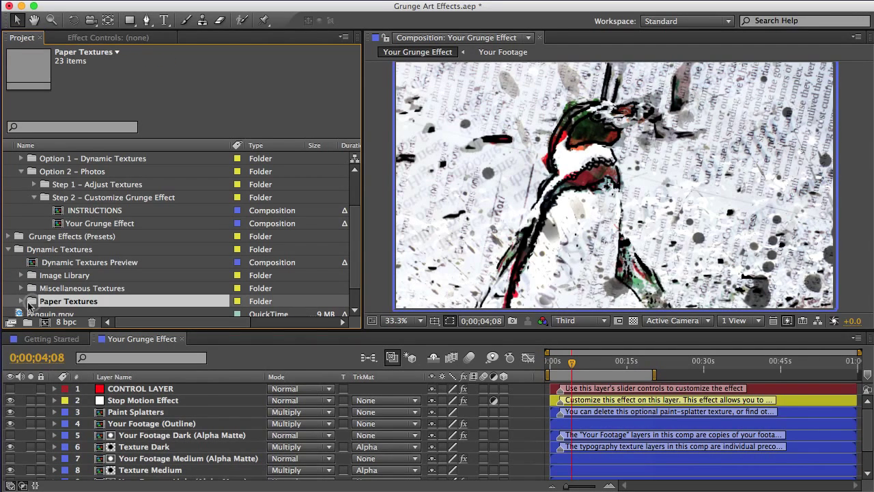
pyautogui.click(21, 301)
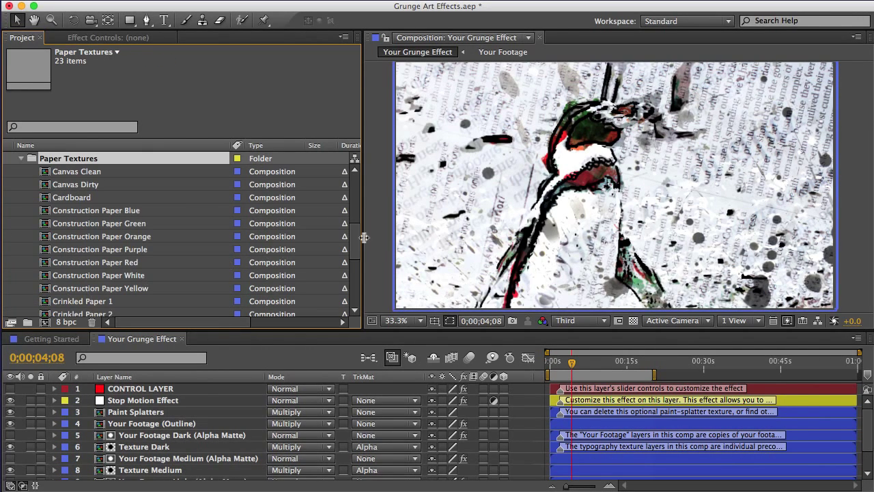
pyautogui.moveTo(356, 235); pyautogui.dragTo(357, 247)
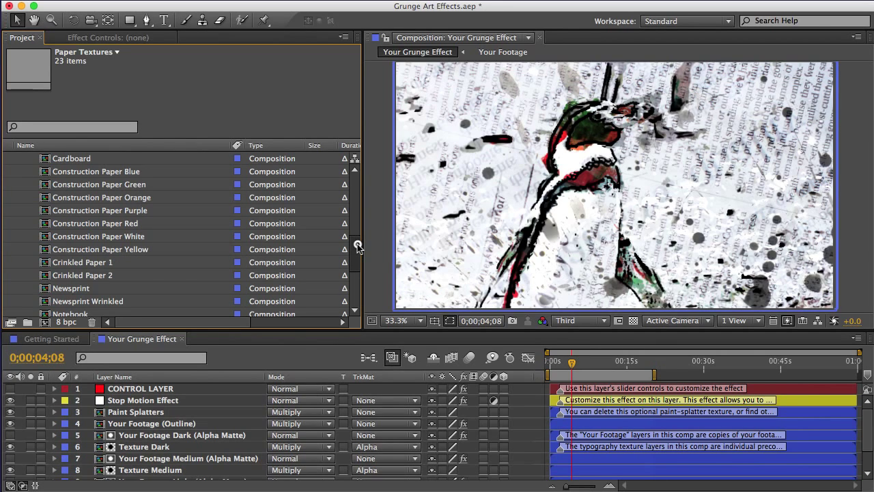
# - Place Crinkled Paper 1 above Paint Splatters and set its blending mode to Multiply
pyautogui.moveTo(78, 267)
pyautogui.mouseDown()
pyautogui.moveTo(75, 290)
pyautogui.moveTo(128, 418)
pyautogui.moveTo(130, 410)
pyautogui.mouseUp()
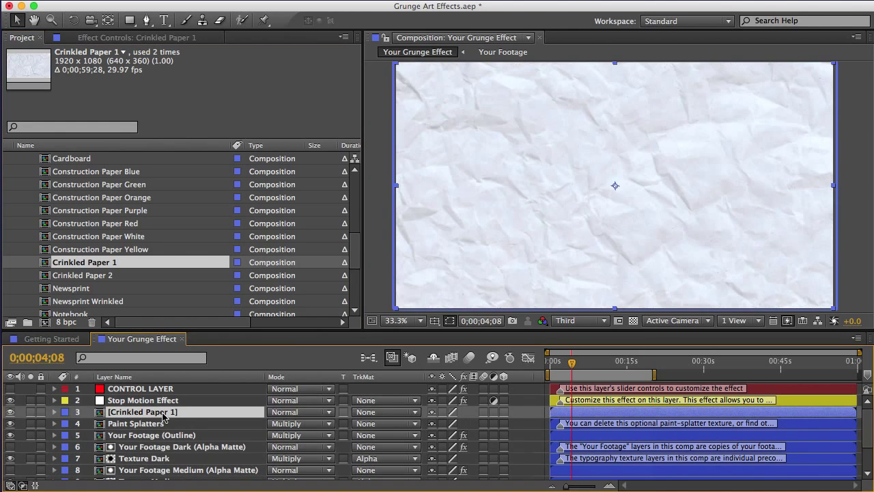
pyautogui.click(301, 417)
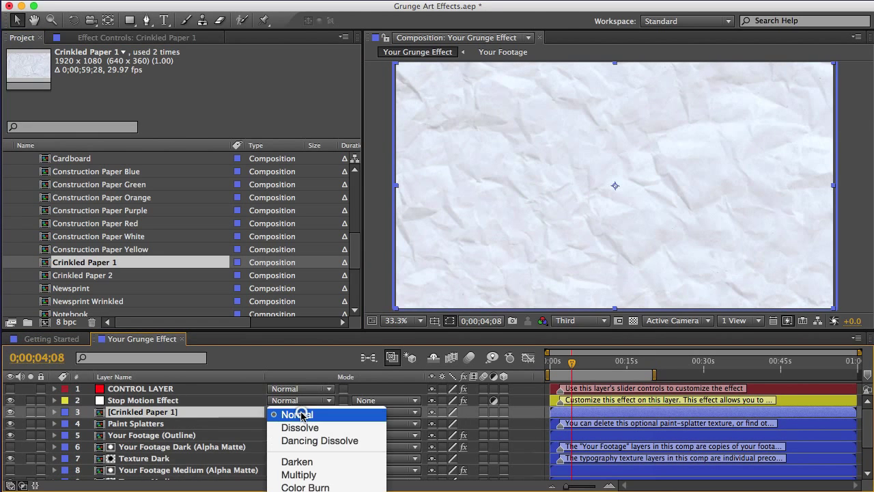
pyautogui.click(294, 474)
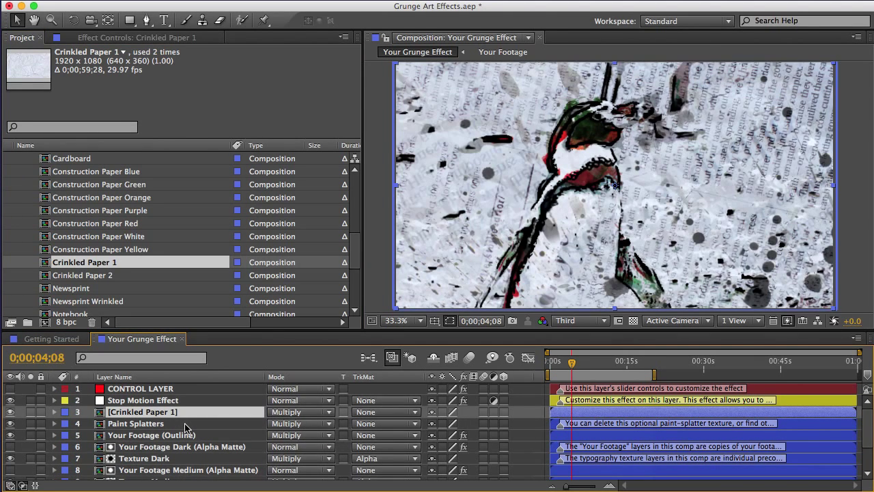
pyautogui.click(126, 401)
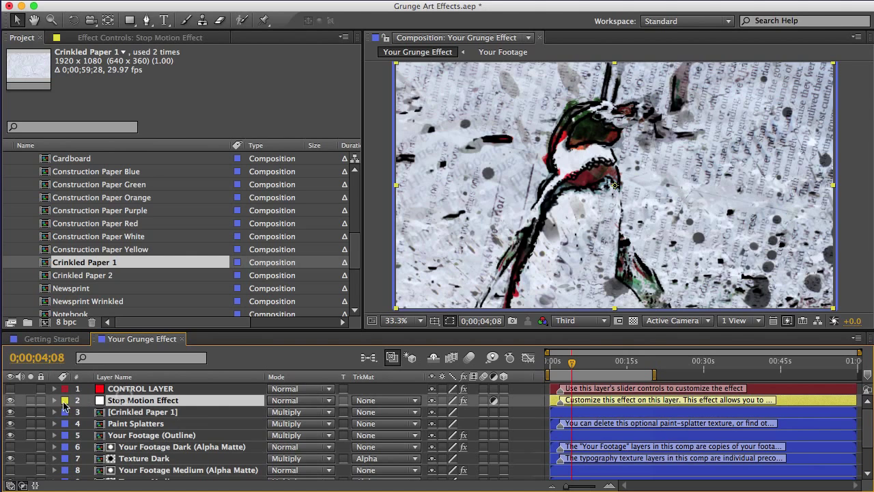
pyautogui.click(10, 400)
pyautogui.click(10, 401)
pyautogui.click(109, 39)
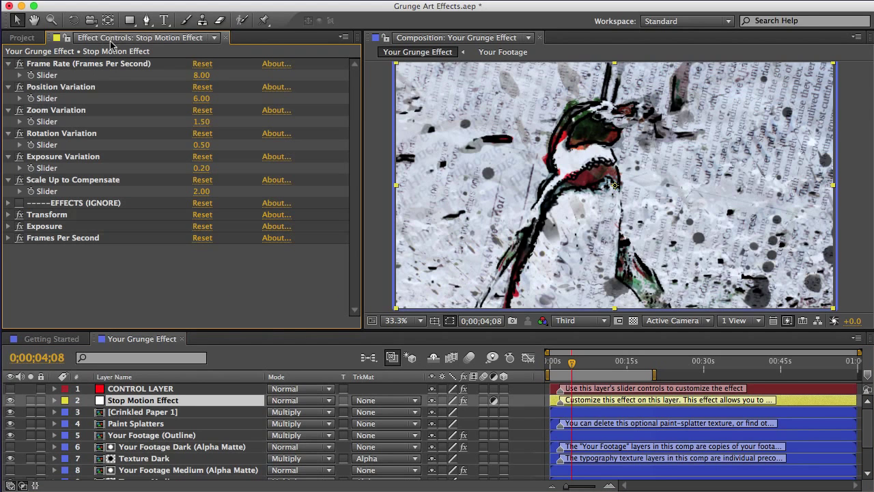
pyautogui.click(65, 64)
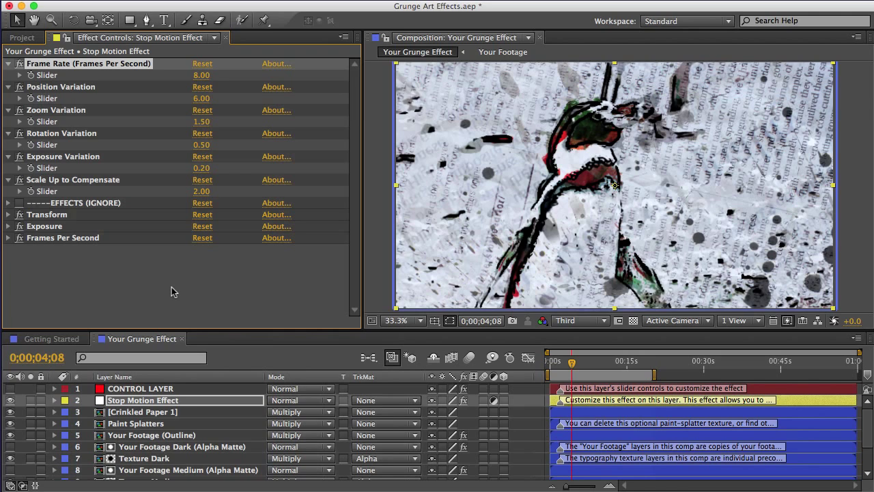
pyautogui.click(155, 401)
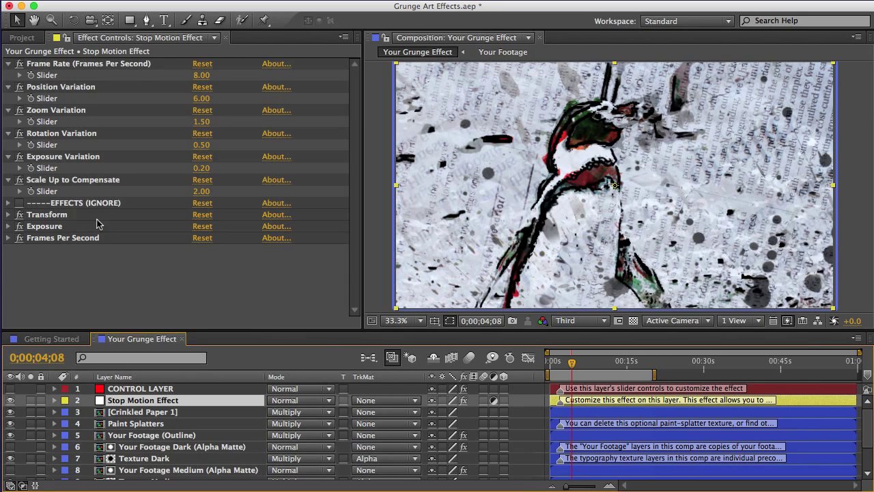
# - Collapse the project folders and open the Grunge Effects Preview composition from Grunge Effects (Presets)
pyautogui.click(31, 39)
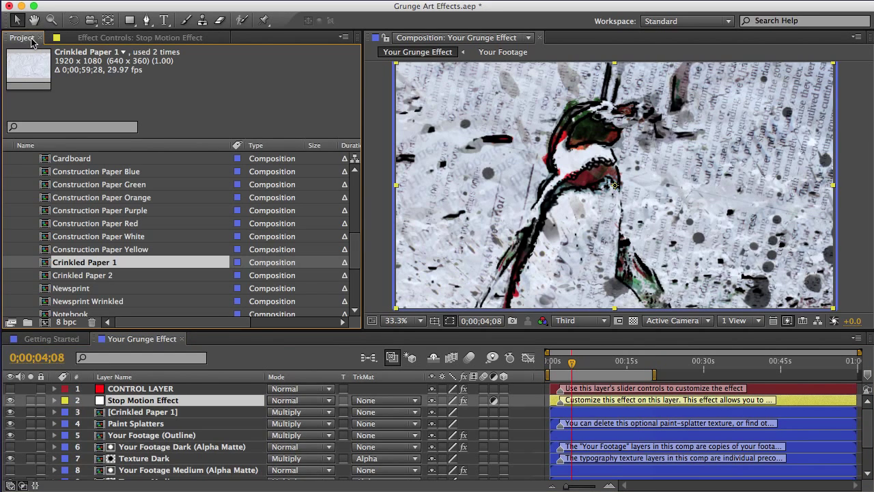
pyautogui.moveTo(355, 242); pyautogui.dragTo(355, 219)
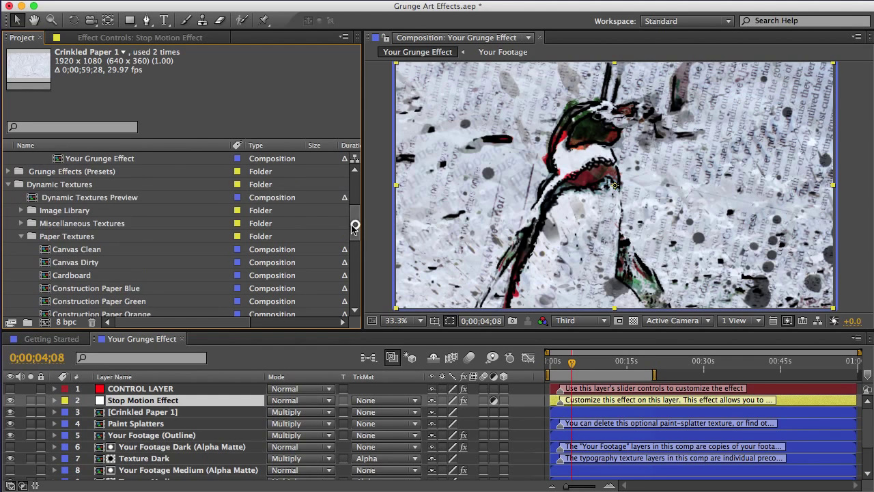
pyautogui.click(20, 237)
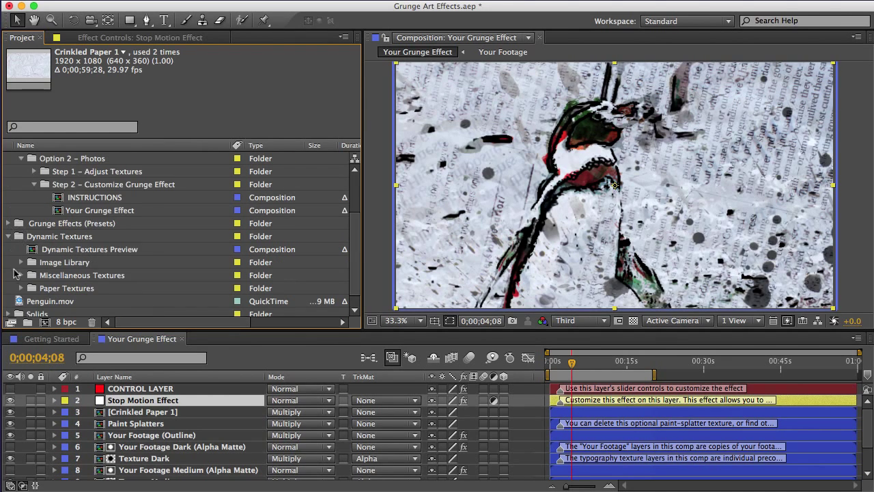
pyautogui.click(8, 240)
pyautogui.click(34, 237)
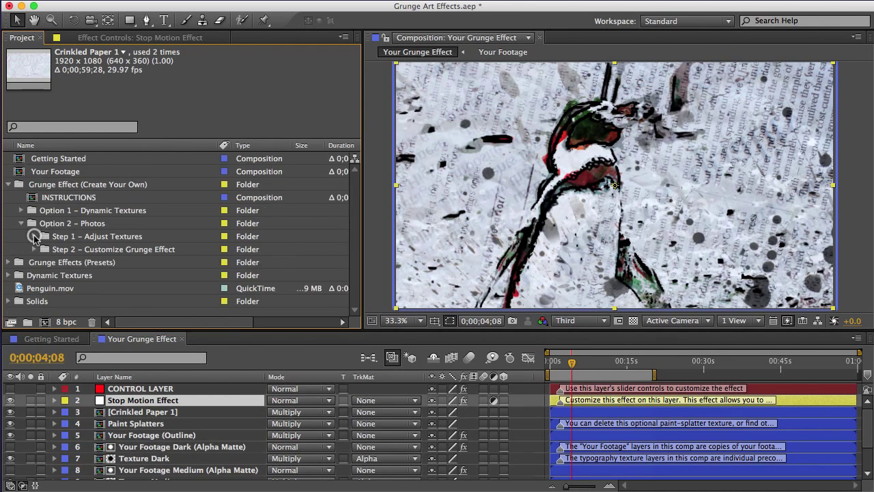
pyautogui.click(21, 224)
pyautogui.click(9, 185)
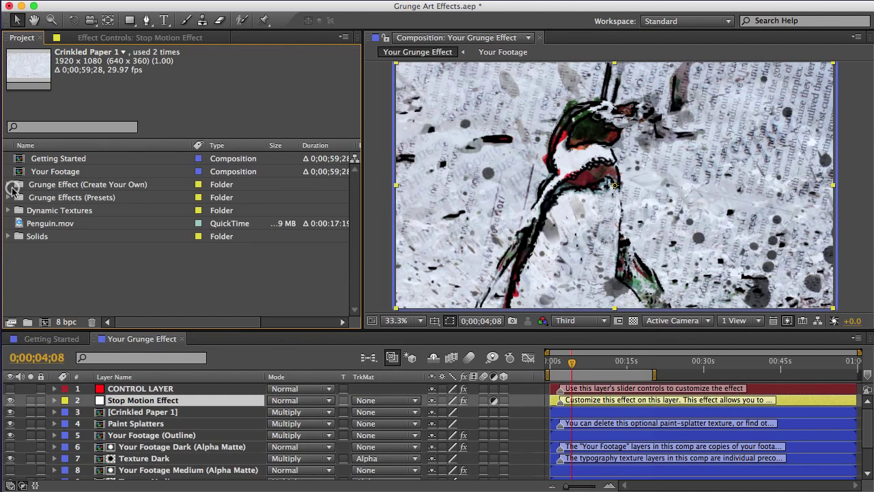
pyautogui.click(8, 198)
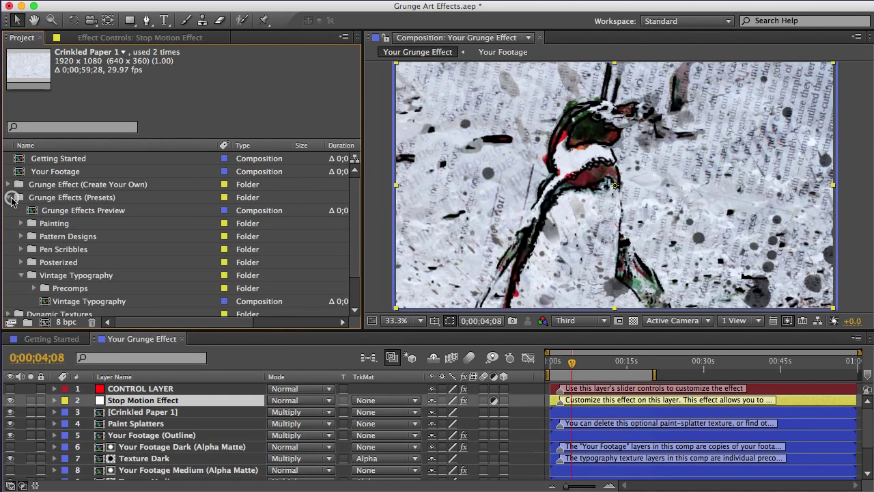
pyautogui.click(68, 212)
pyautogui.doubleClick(71, 213)
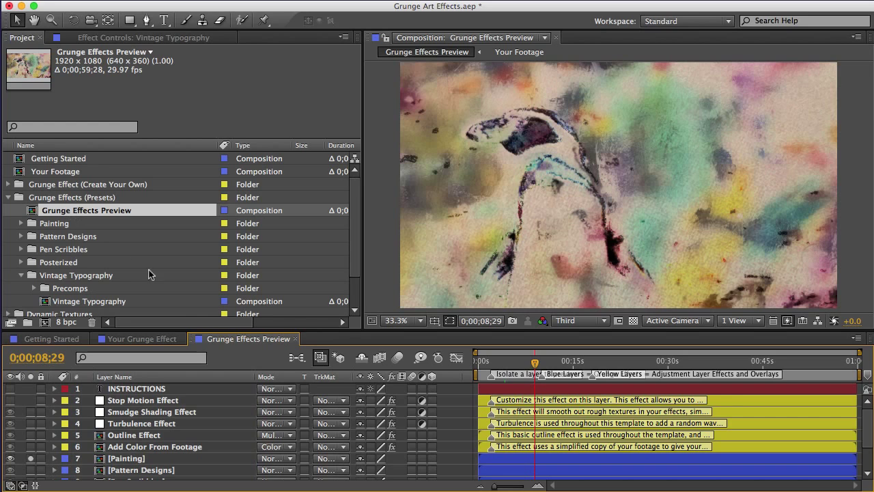
# - Inspect the Stop Motion, Smudge Shading and Turbulence layers, then un-solo layer 7 to show plain footage
pyautogui.click(757, 402)
pyautogui.click(758, 413)
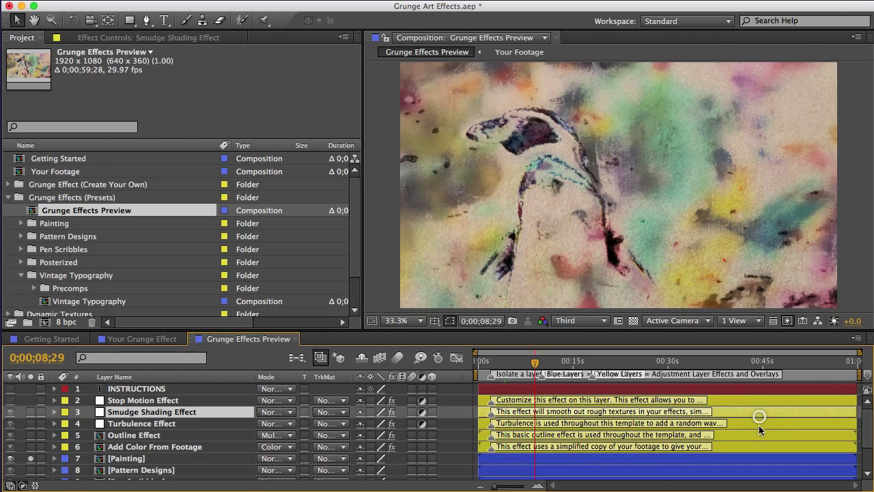
pyautogui.click(759, 424)
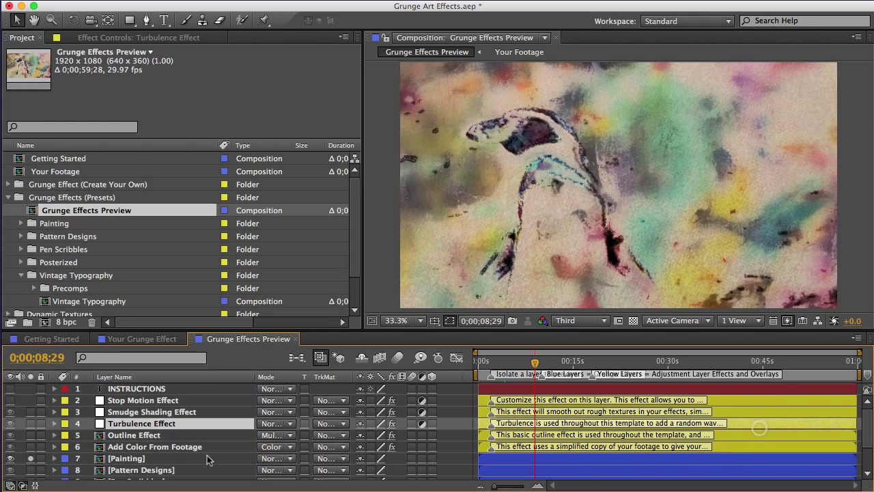
pyautogui.click(130, 401)
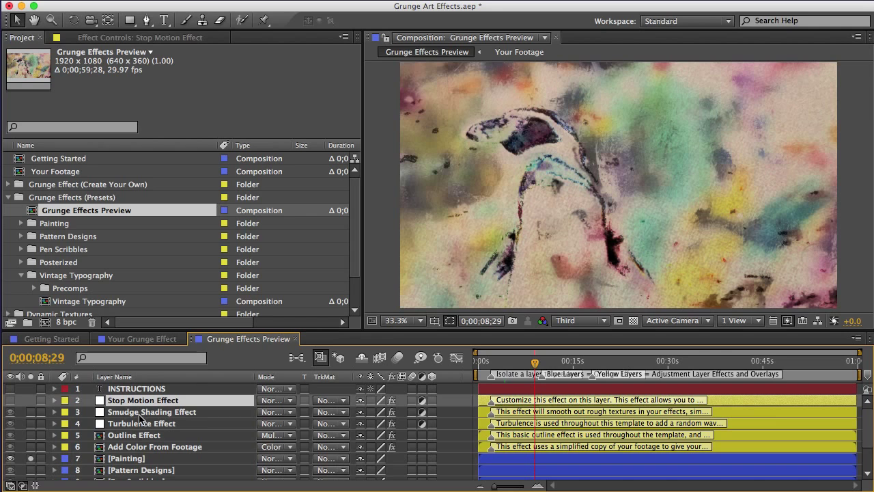
pyautogui.click(138, 412)
pyautogui.scroll(-2, 143, 429)
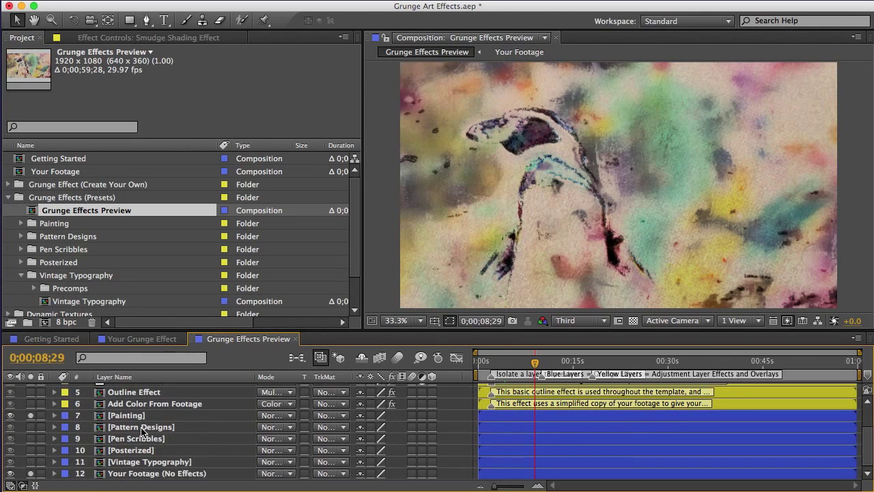
pyautogui.click(114, 475)
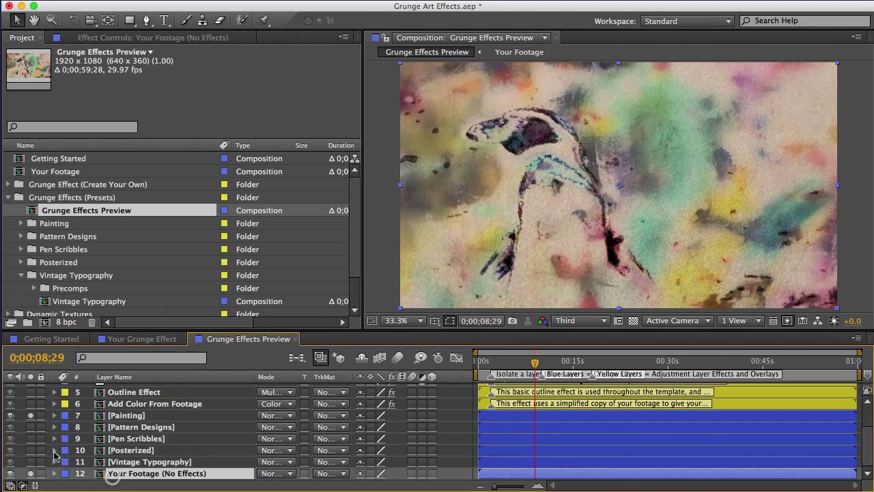
pyautogui.click(30, 415)
pyautogui.scroll(2, 145, 444)
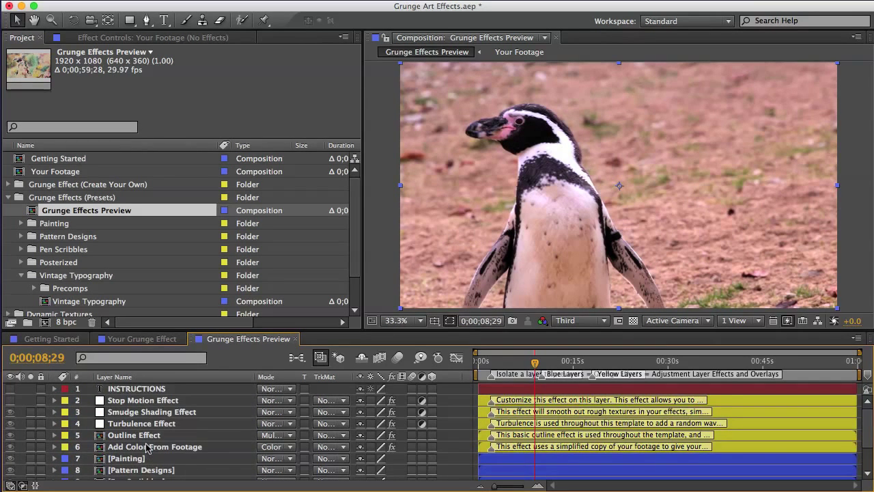
# - Solo and un-solo the Smudge Shading and Turbulence Effect layers to compare them with the penguin
pyautogui.click(30, 412)
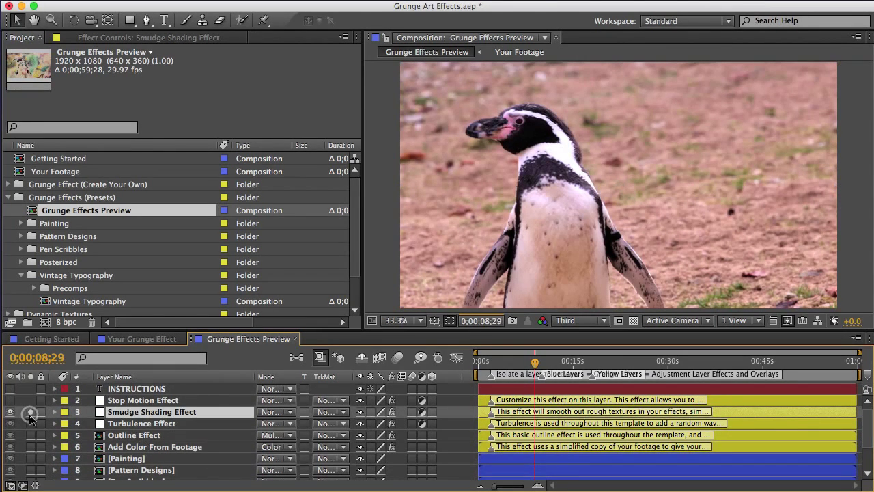
pyautogui.click(31, 412)
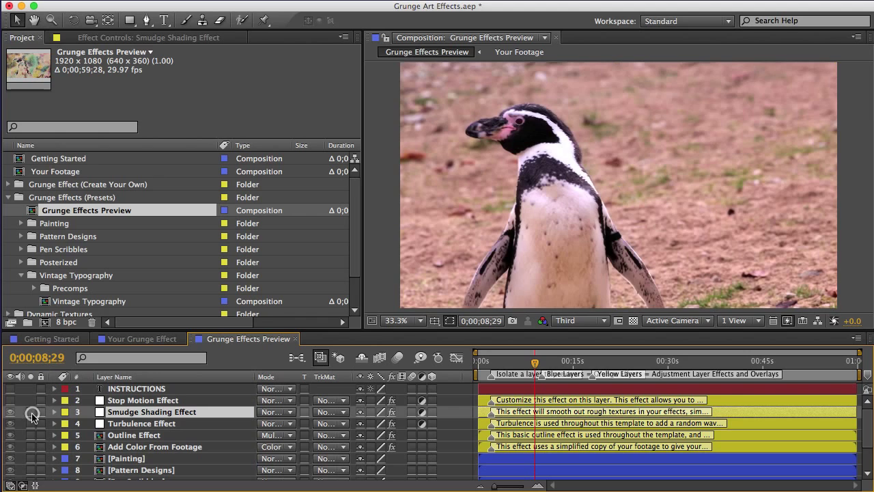
pyautogui.click(31, 423)
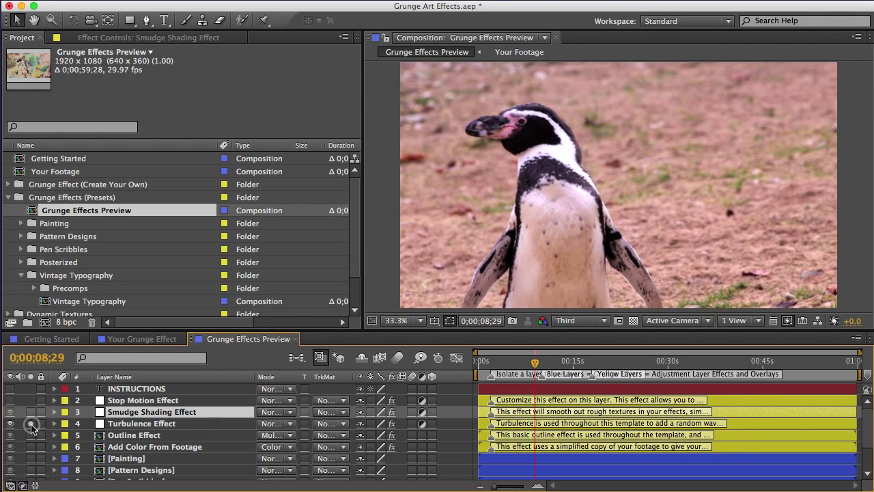
pyautogui.click(31, 424)
pyautogui.click(31, 424)
pyautogui.click(31, 424)
pyautogui.click(31, 424)
pyautogui.click(30, 424)
pyautogui.click(30, 424)
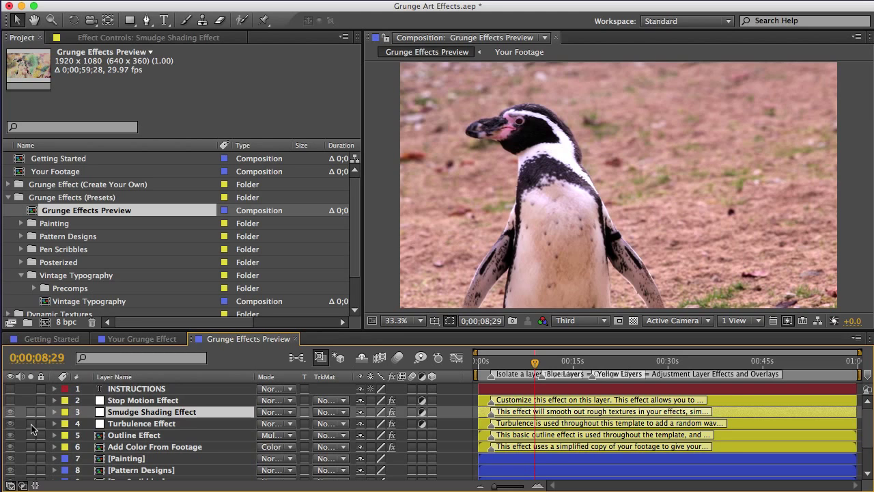
# - Solo the Outline Effect layer twice to preview it, then select Add Color From Footage
pyautogui.click(31, 435)
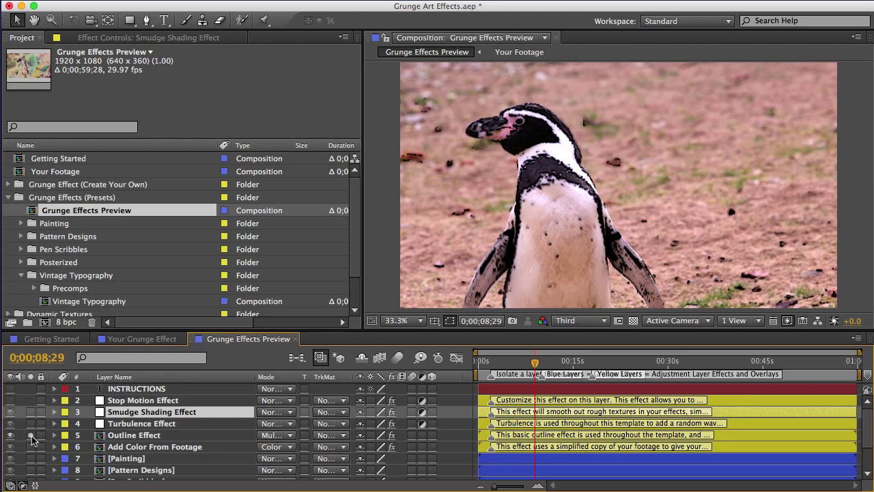
pyautogui.click(32, 436)
pyautogui.click(31, 436)
pyautogui.click(31, 436)
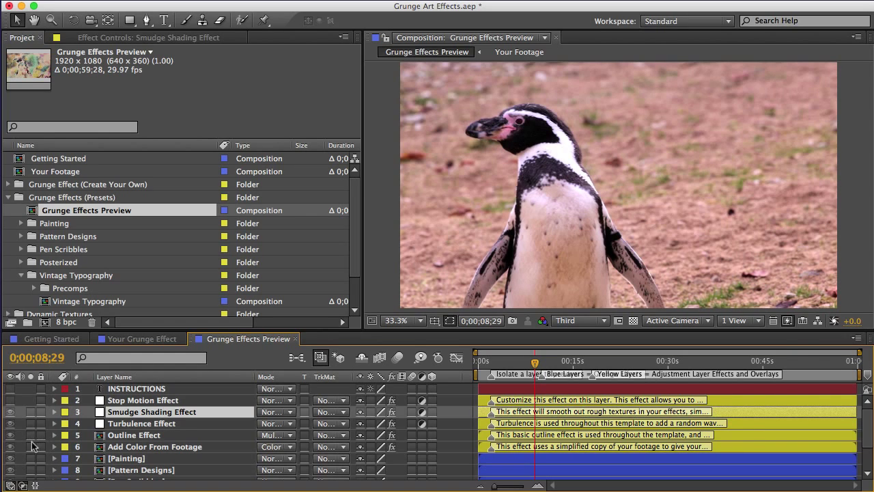
pyautogui.click(107, 449)
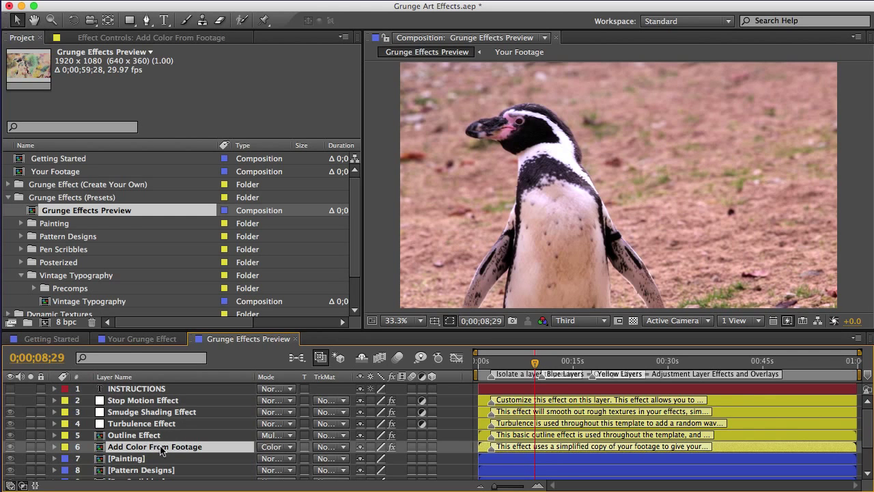
# - Copy Add Color From Footage into Your Grunge Effect and move it below Stop Motion Effect
pyautogui.press('super+c')
pyautogui.click(143, 339)
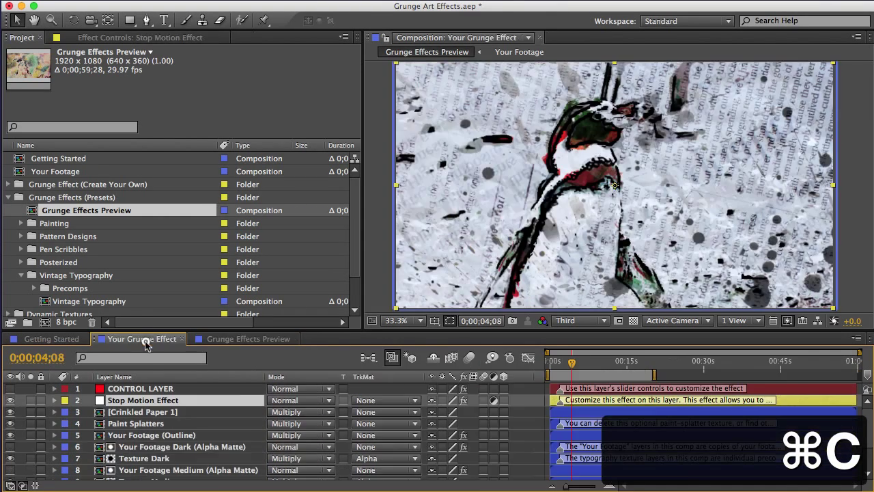
pyautogui.press('super+v')
pyautogui.moveTo(133, 401); pyautogui.dragTo(135, 417)
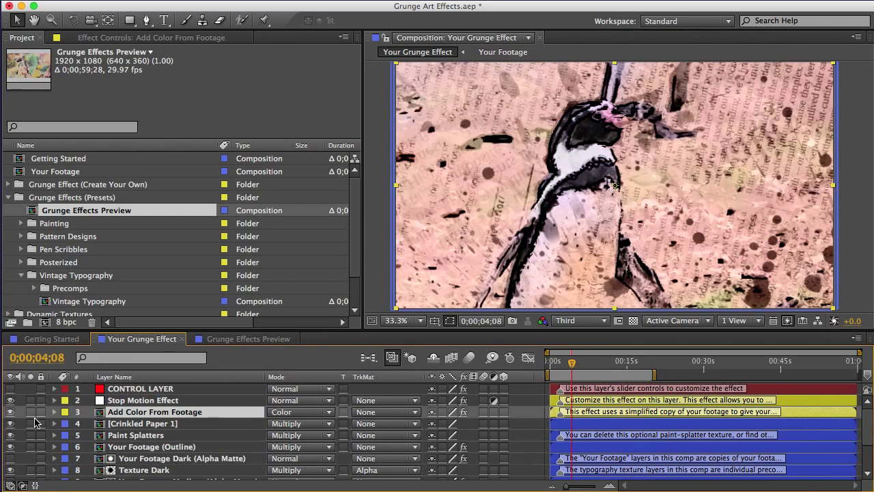
# - Compare the layer hidden and shown, leave it hidden, and collapse its Cartoon effect parameters
pyautogui.click(9, 412)
pyautogui.click(10, 412)
pyautogui.click(10, 412)
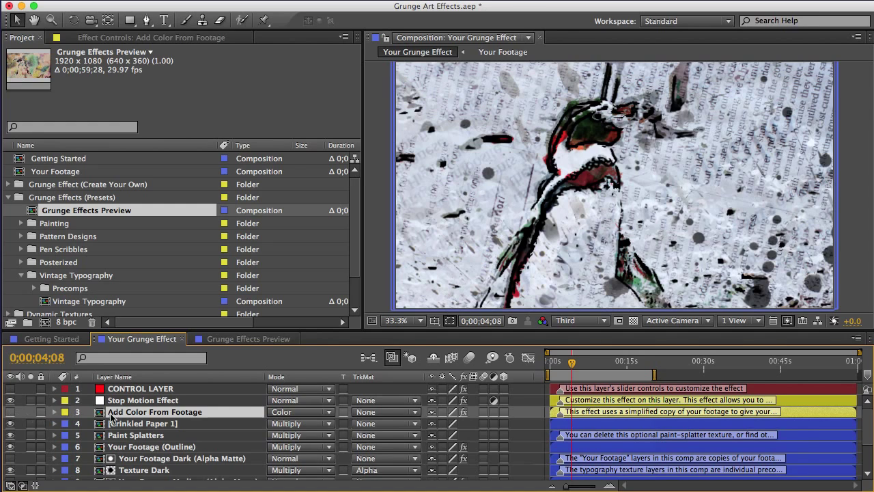
pyautogui.click(117, 37)
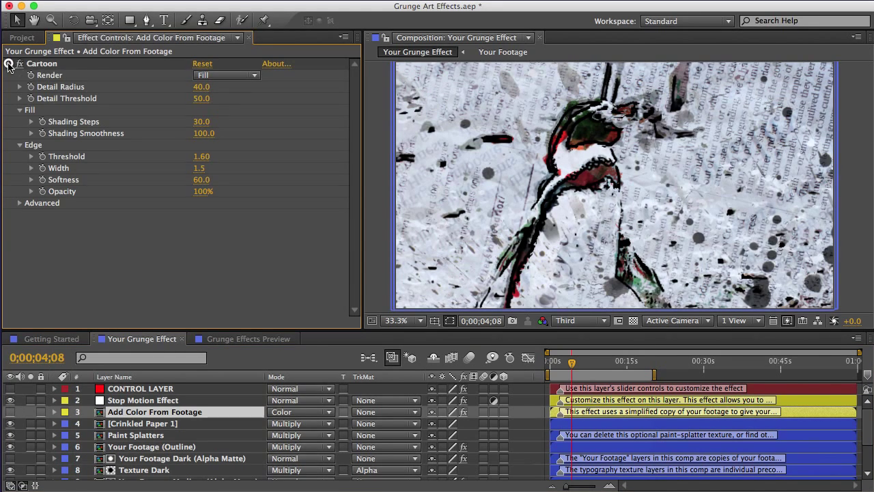
pyautogui.click(8, 64)
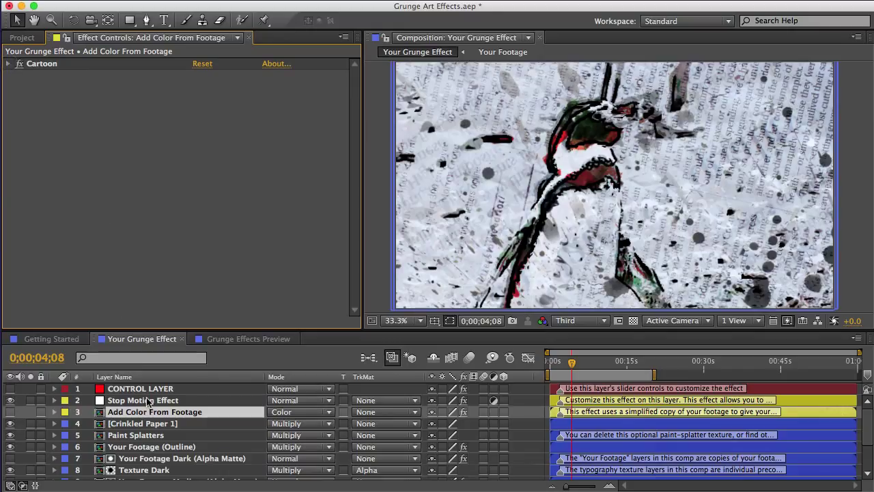